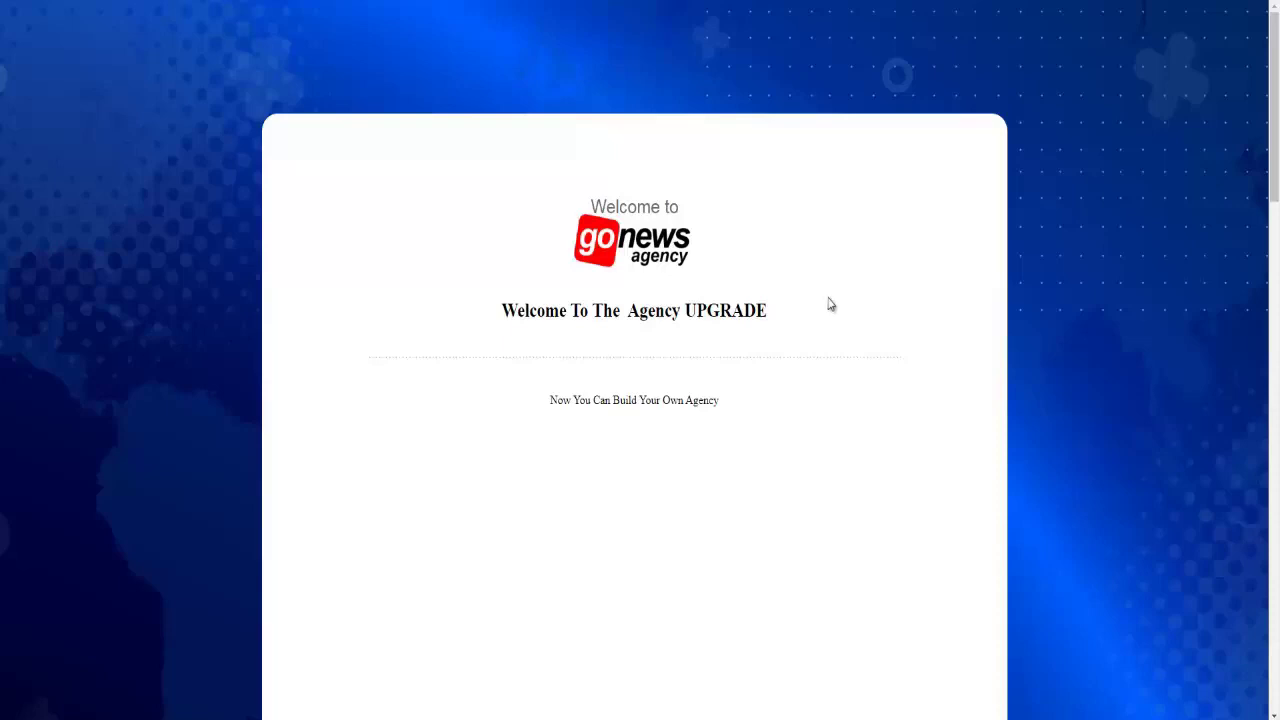
# - Scroll through the Agency UPGRADE welcome page to review the 10-site Agency offer
pyautogui.moveTo(1266, 200); pyautogui.dragTo(1268, 527)
pyautogui.scroll(-8, 950, 290)
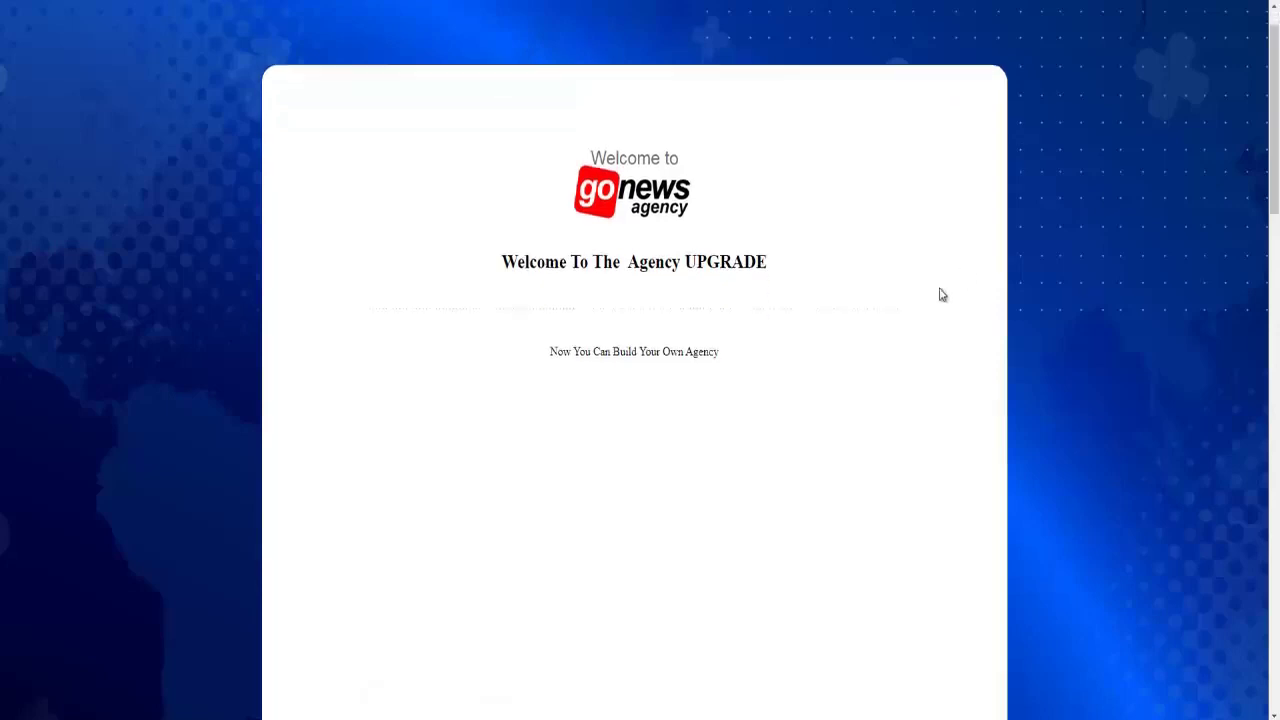
pyautogui.scroll(8, 786, 243)
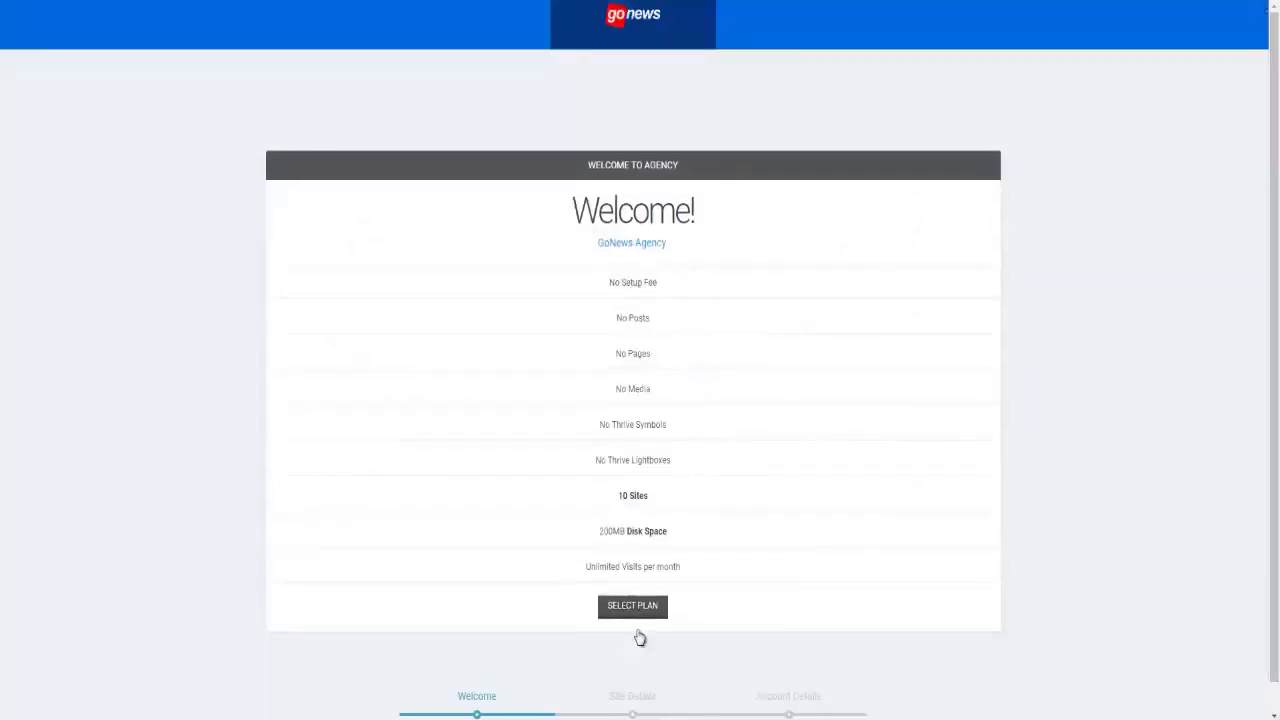
# - Select the Agency plan and continue with site title and URL getresults
pyautogui.click(642, 612)
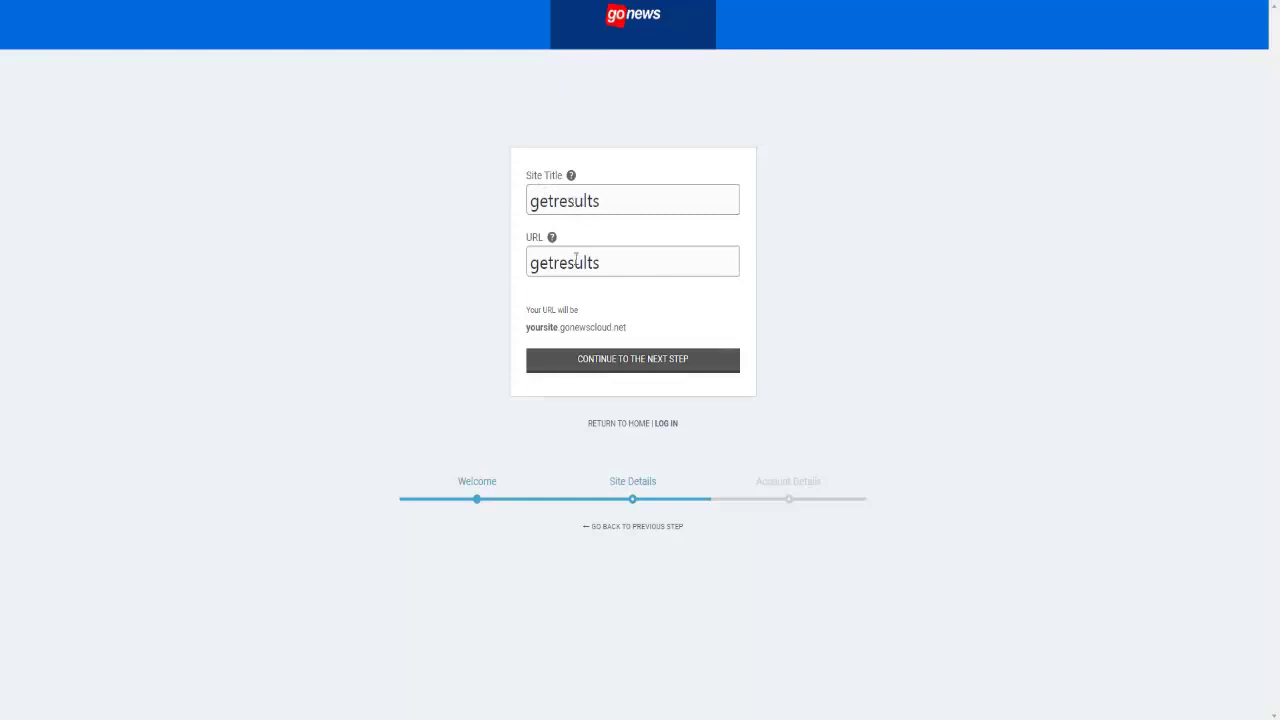
pyautogui.click(631, 362)
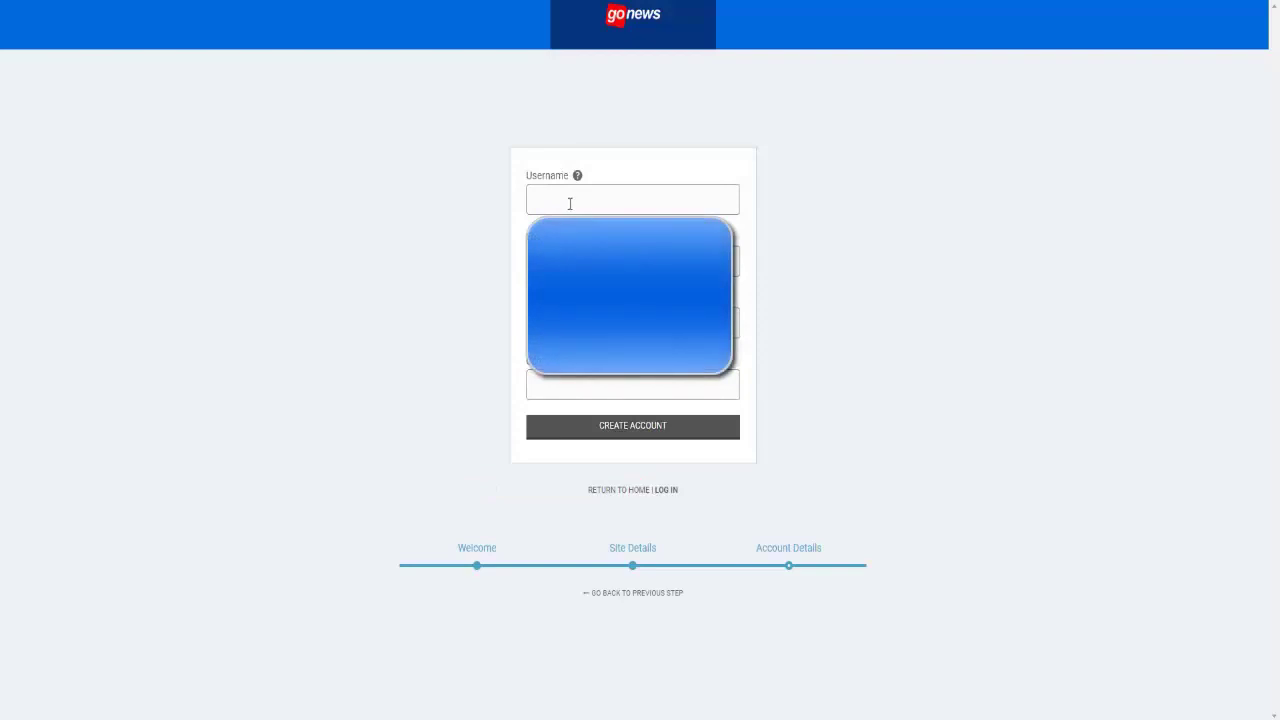
# - Paste the username getresults and the account e-mail address into the sign-up form
pyautogui.click(567, 203)
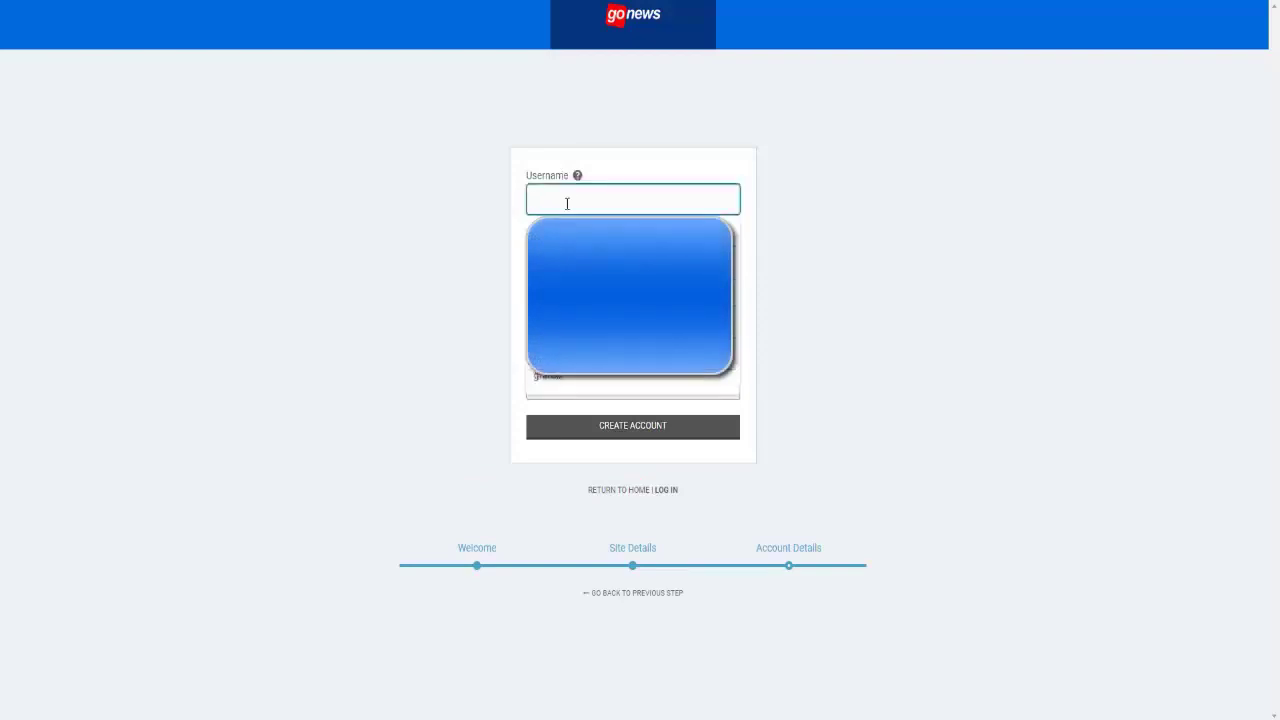
pyautogui.rightClick(566, 206)
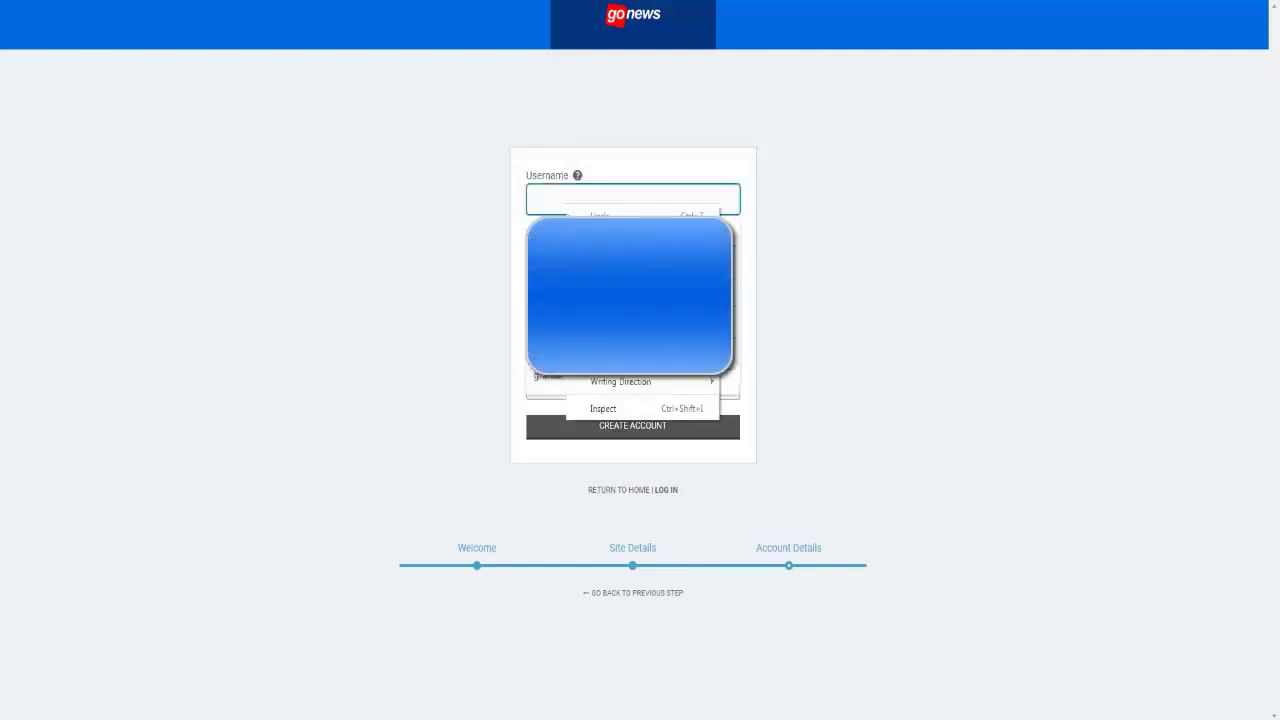
pyautogui.click(600, 286)
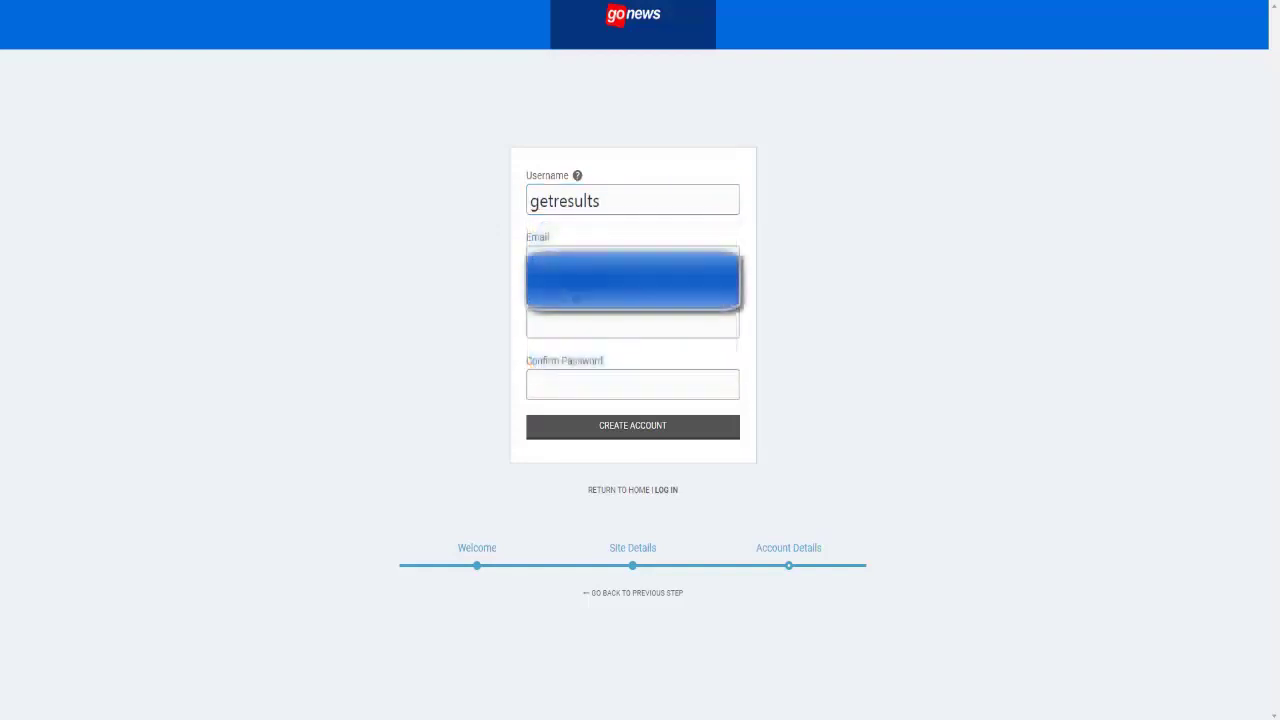
pyautogui.rightClick(531, 308)
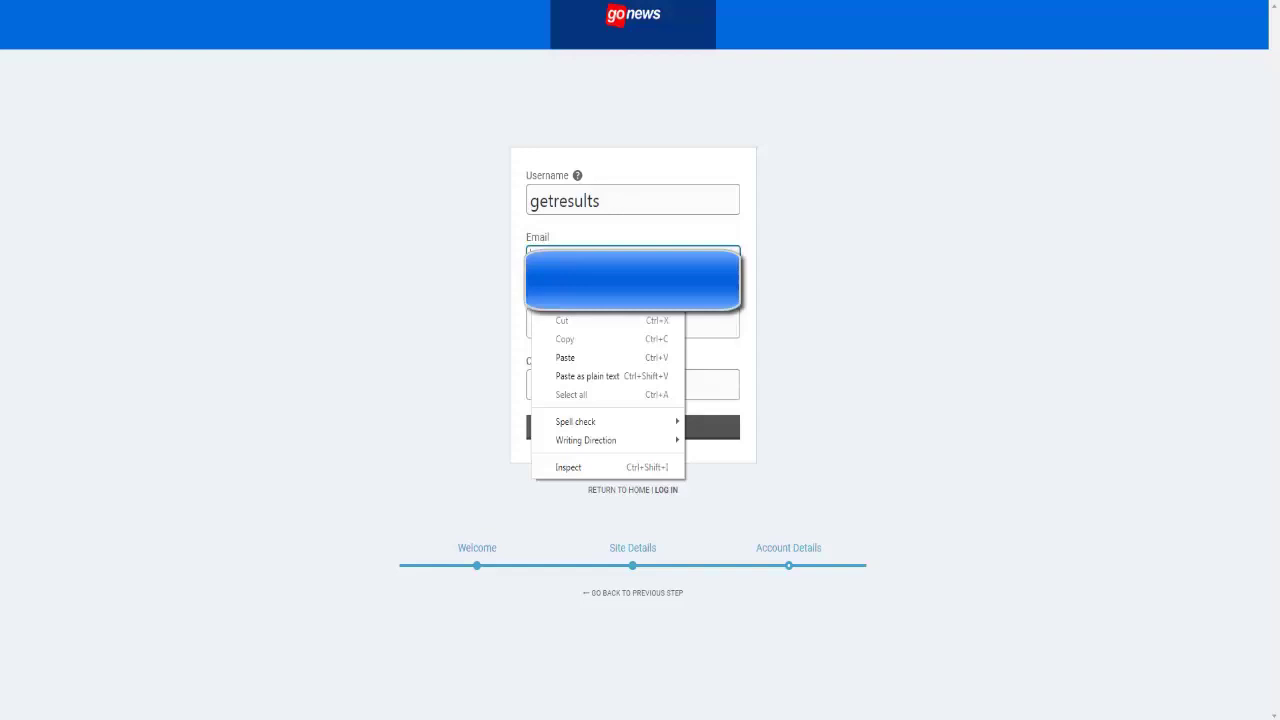
pyautogui.click(566, 357)
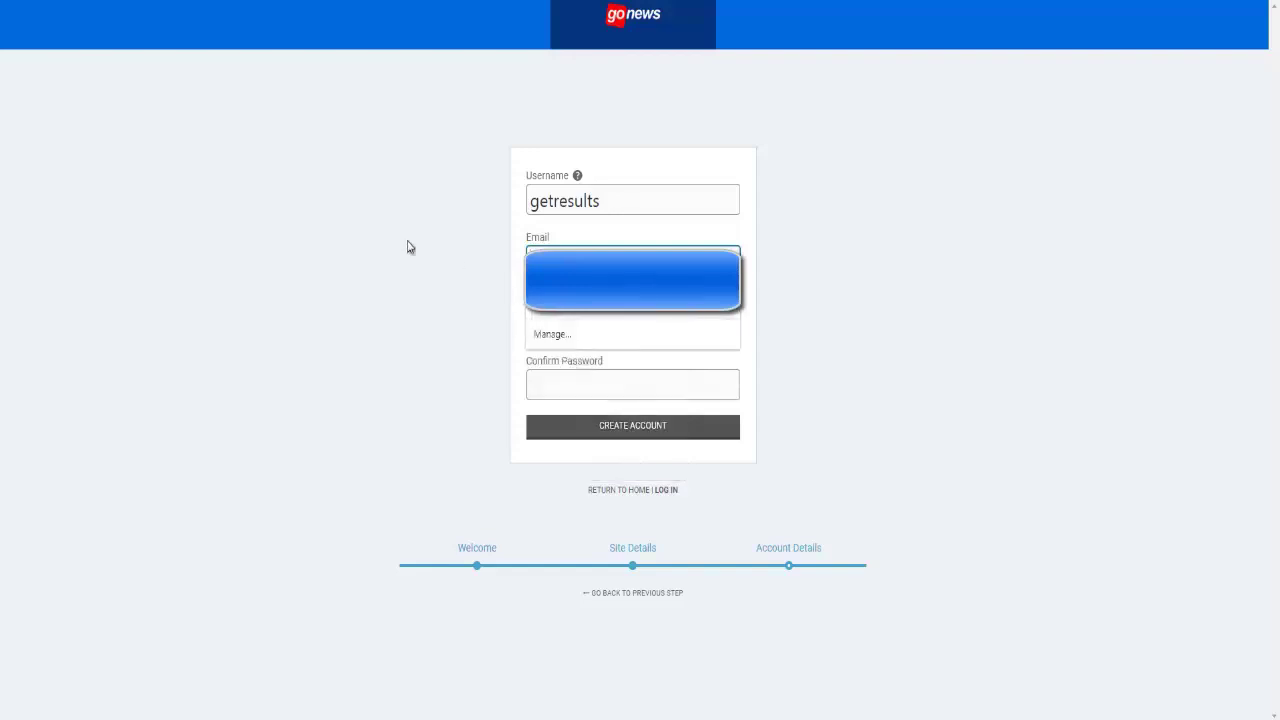
# - Enter the account password in Password and Confirm Password
pyautogui.click(627, 318)
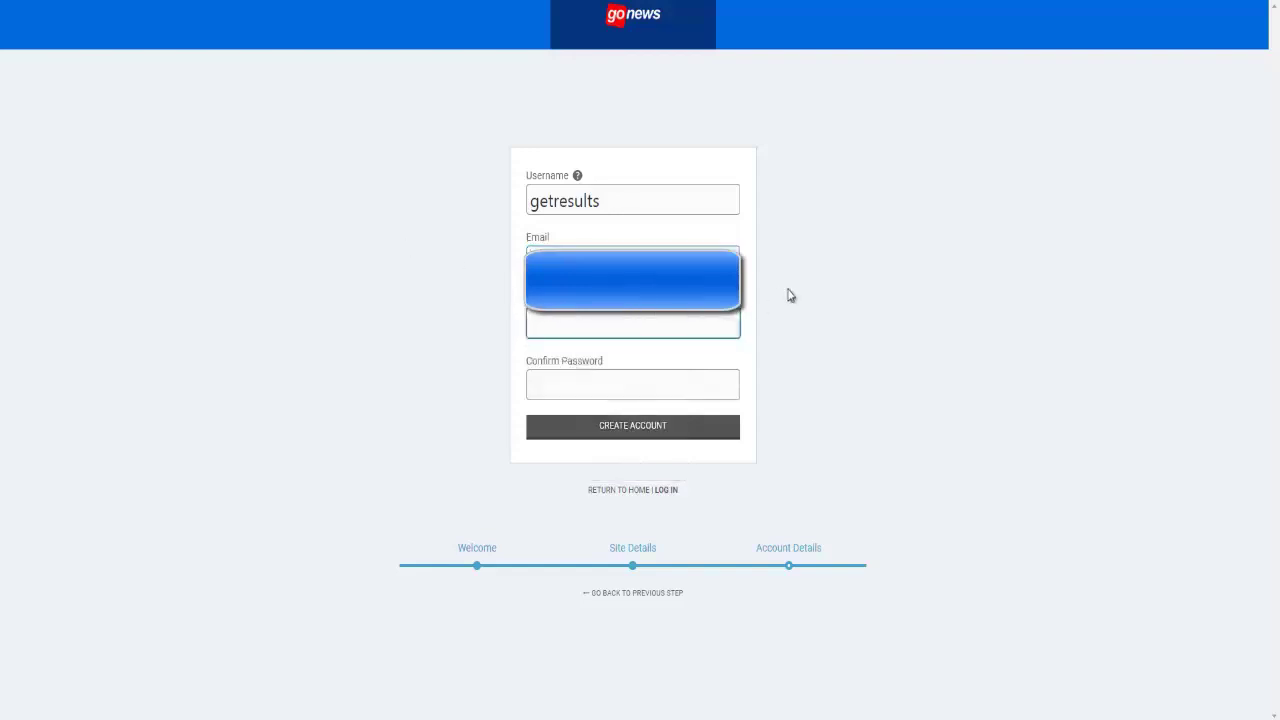
pyautogui.write('••••••••')
pyautogui.click(708, 377)
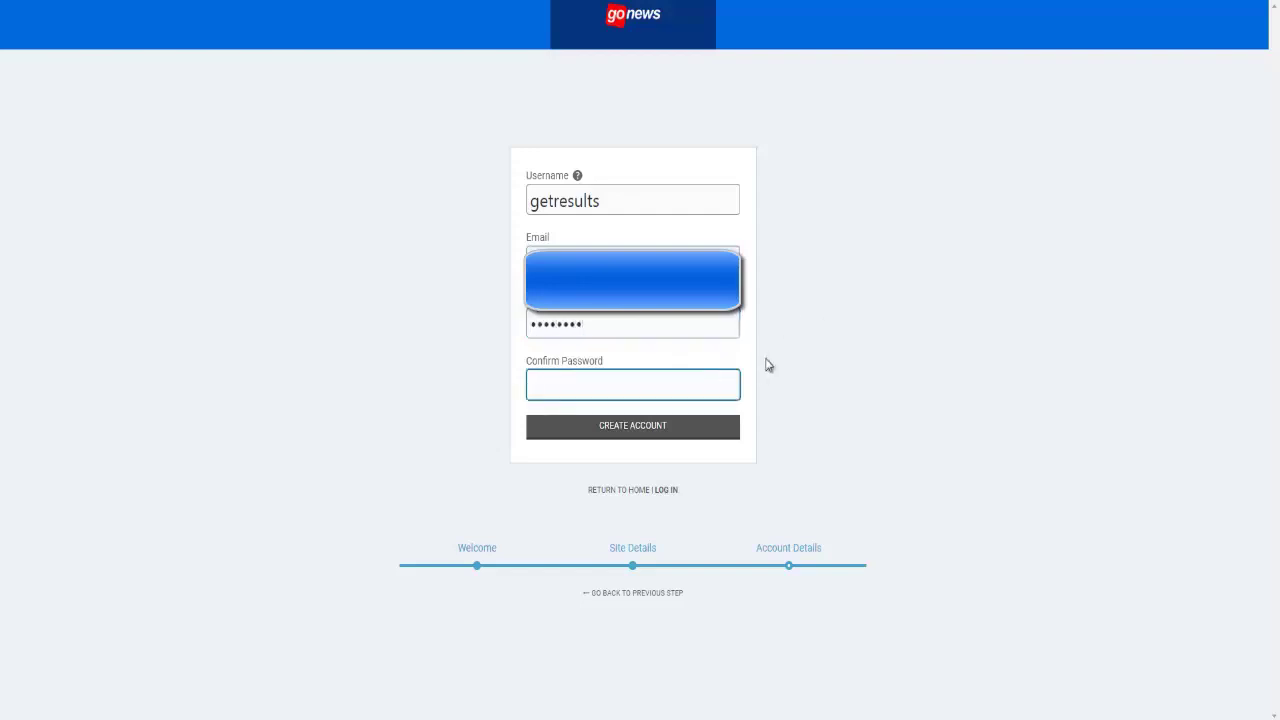
pyautogui.write('•••••')
# - Create the account and dismiss Chrome's save-password and compromised-password popups
pyautogui.click(647, 430)
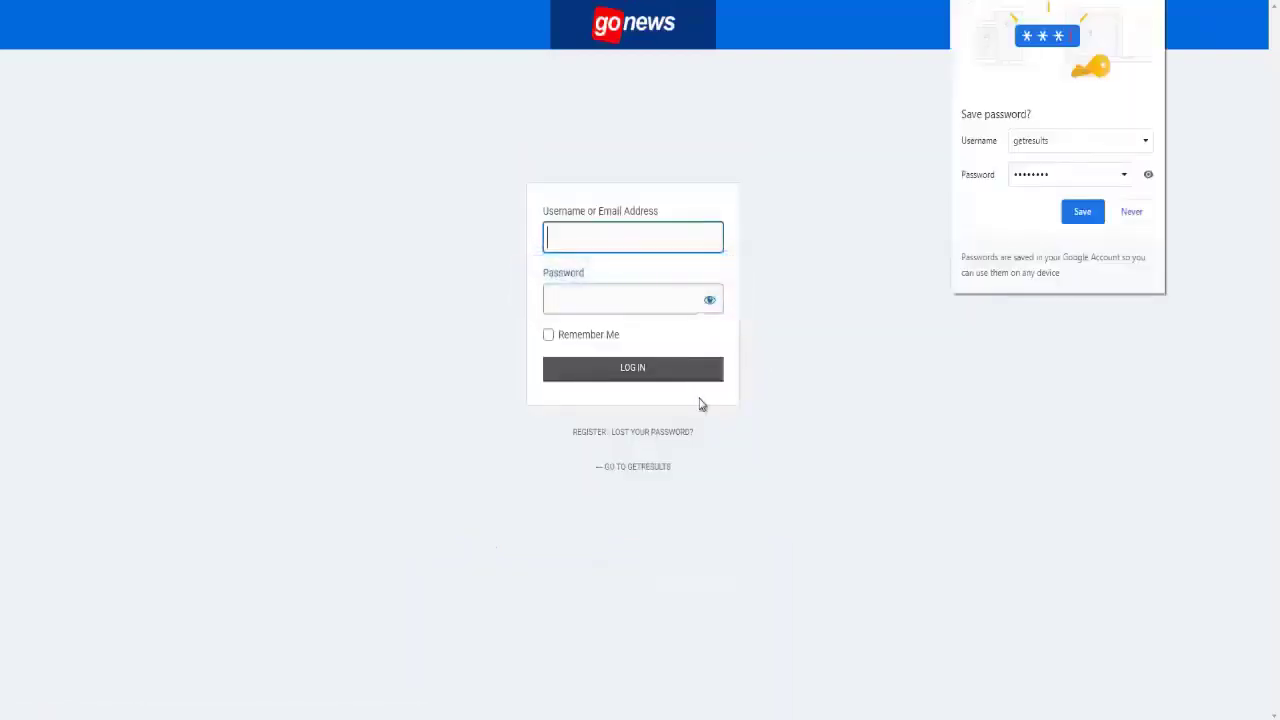
pyautogui.click(1083, 211)
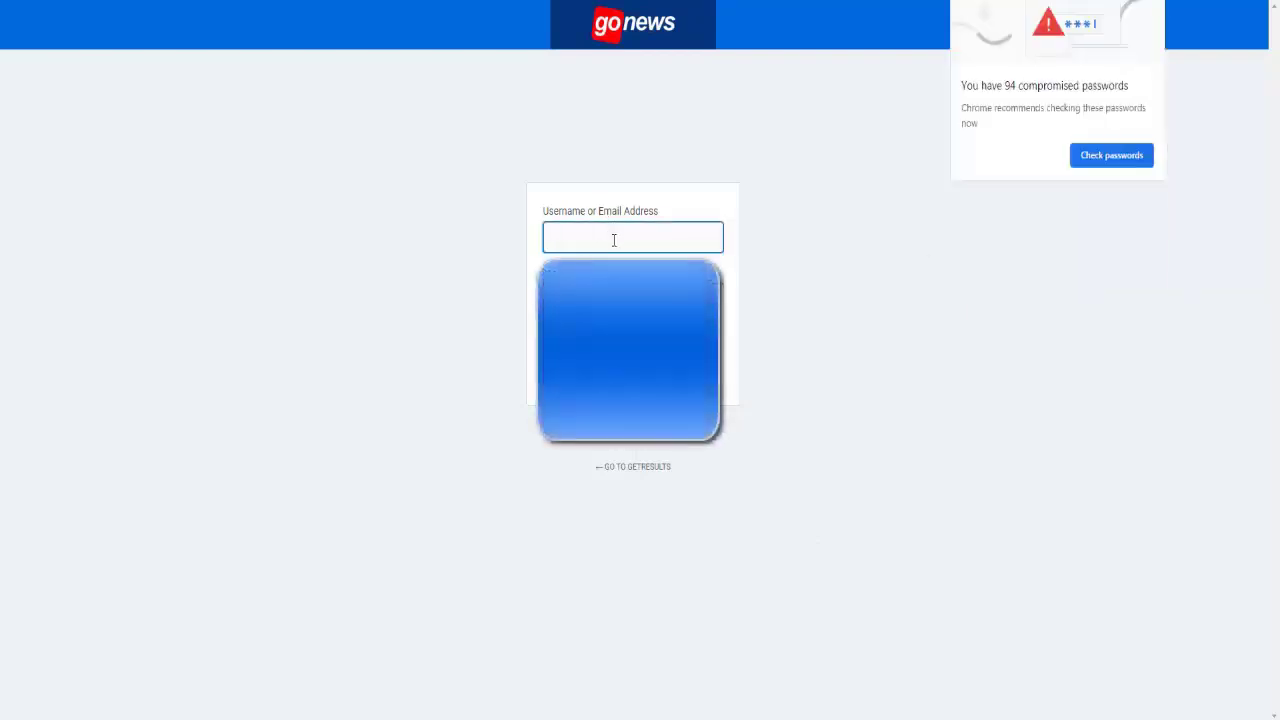
pyautogui.press('Escape')
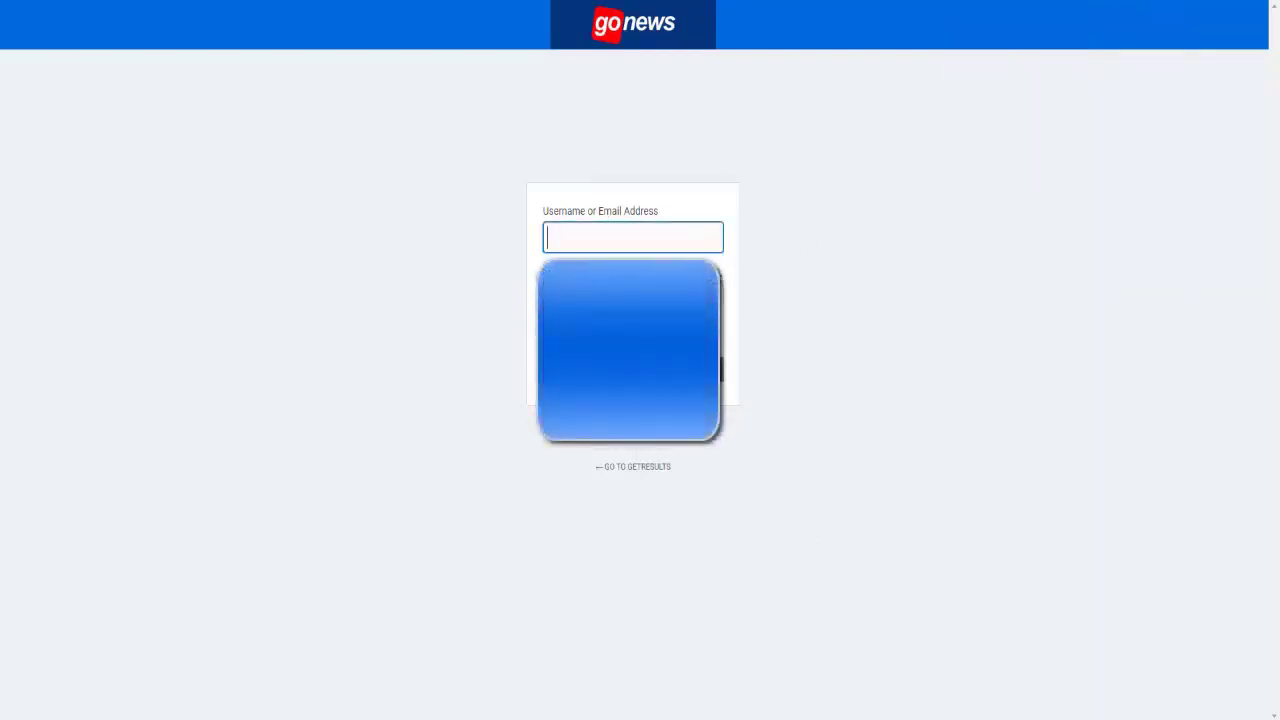
# - Fill the login form with username getresults and the account password
pyautogui.click(646, 242)
pyautogui.write('g')
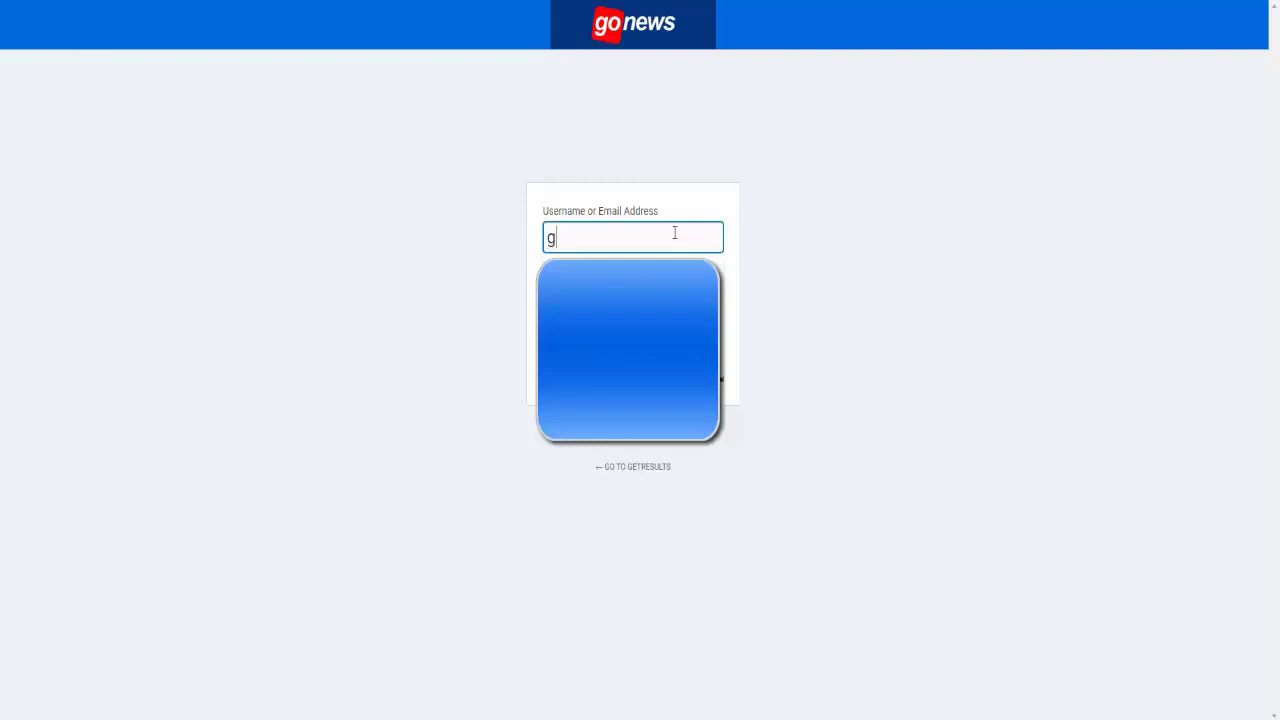
pyautogui.write('e')
pyautogui.press('BackSpace')
pyautogui.press('BackSpace')
pyautogui.write('getresults')
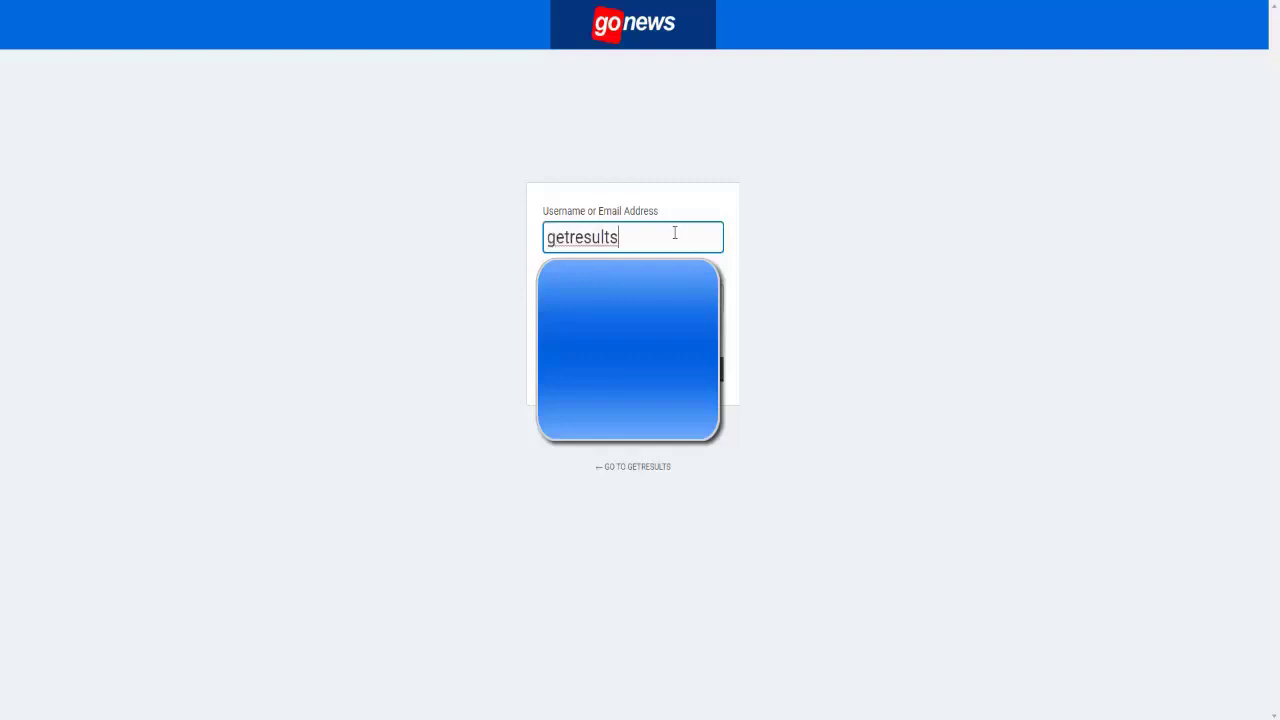
pyautogui.press('Tab')
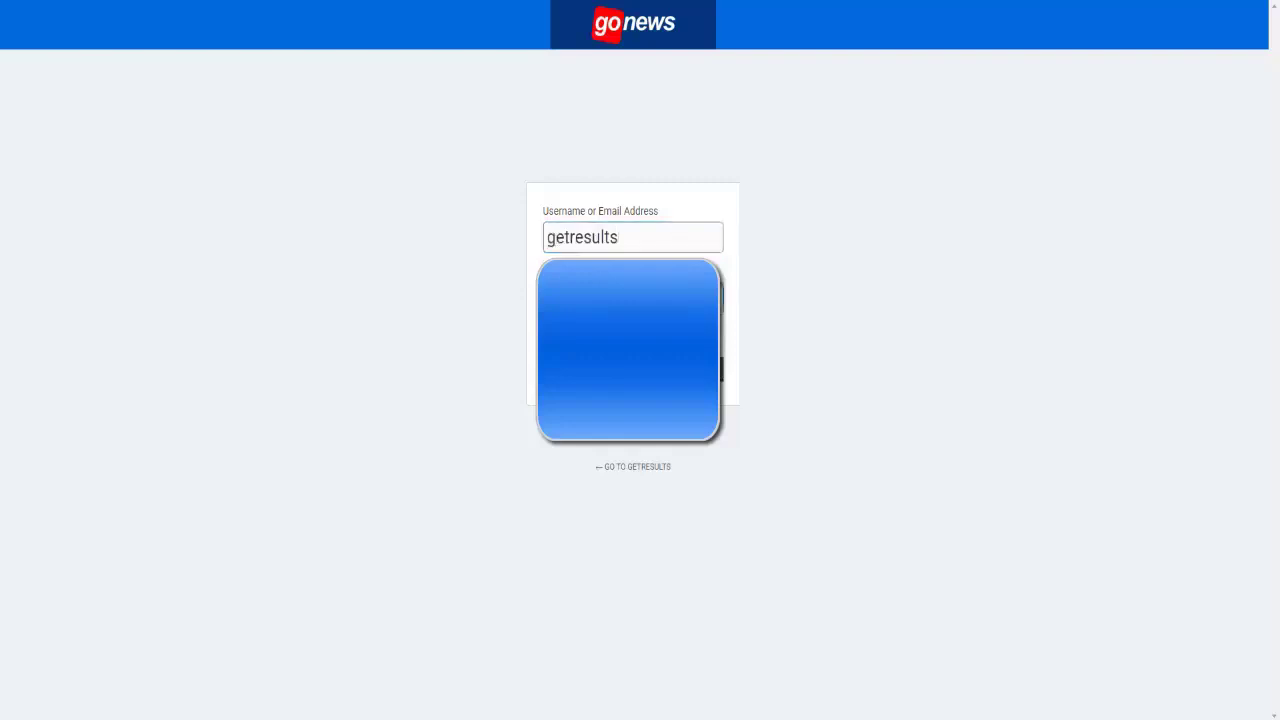
pyautogui.write('•••••••')
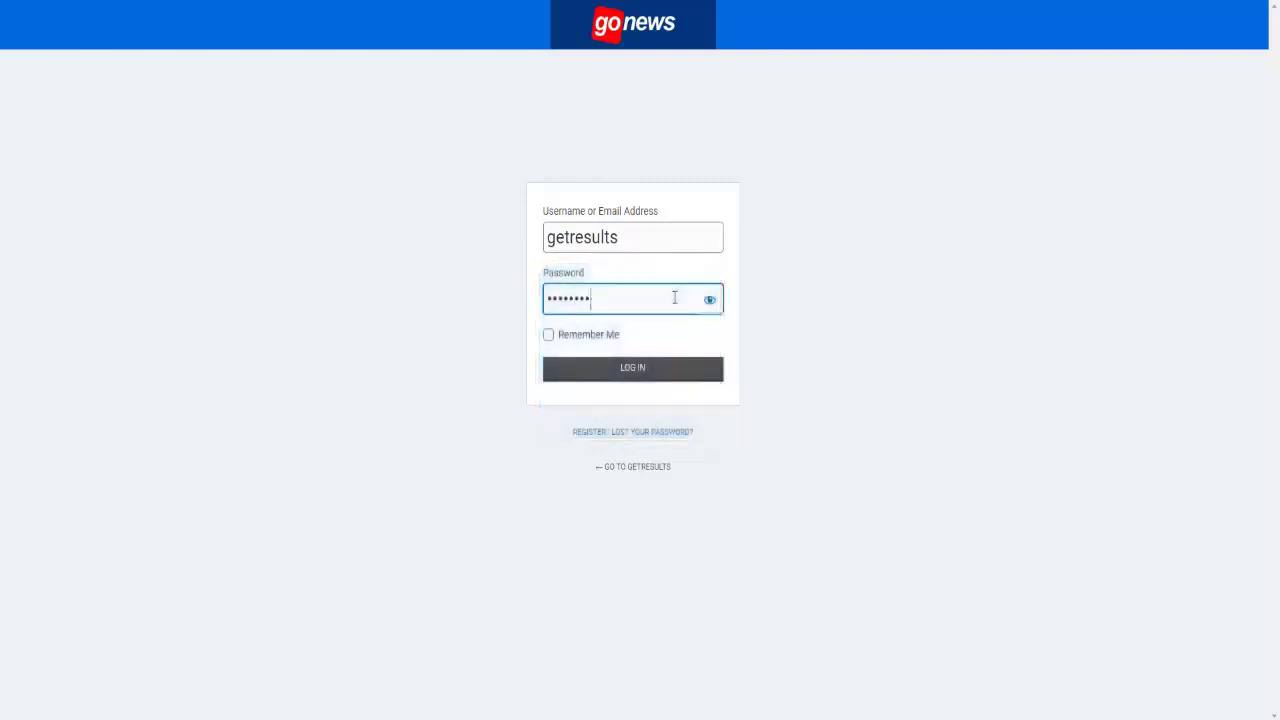
# - Log in, decline saving the password, and open Pages > All Pages
pyautogui.press('Return')
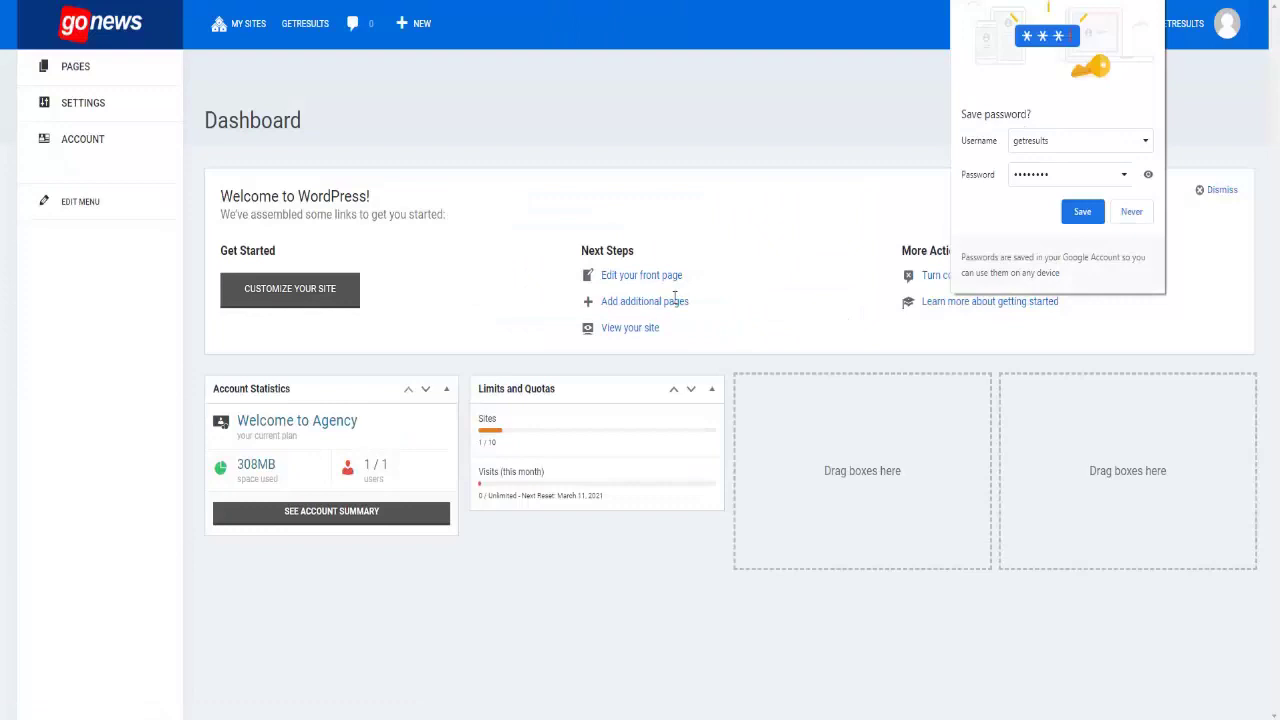
pyautogui.click(1134, 212)
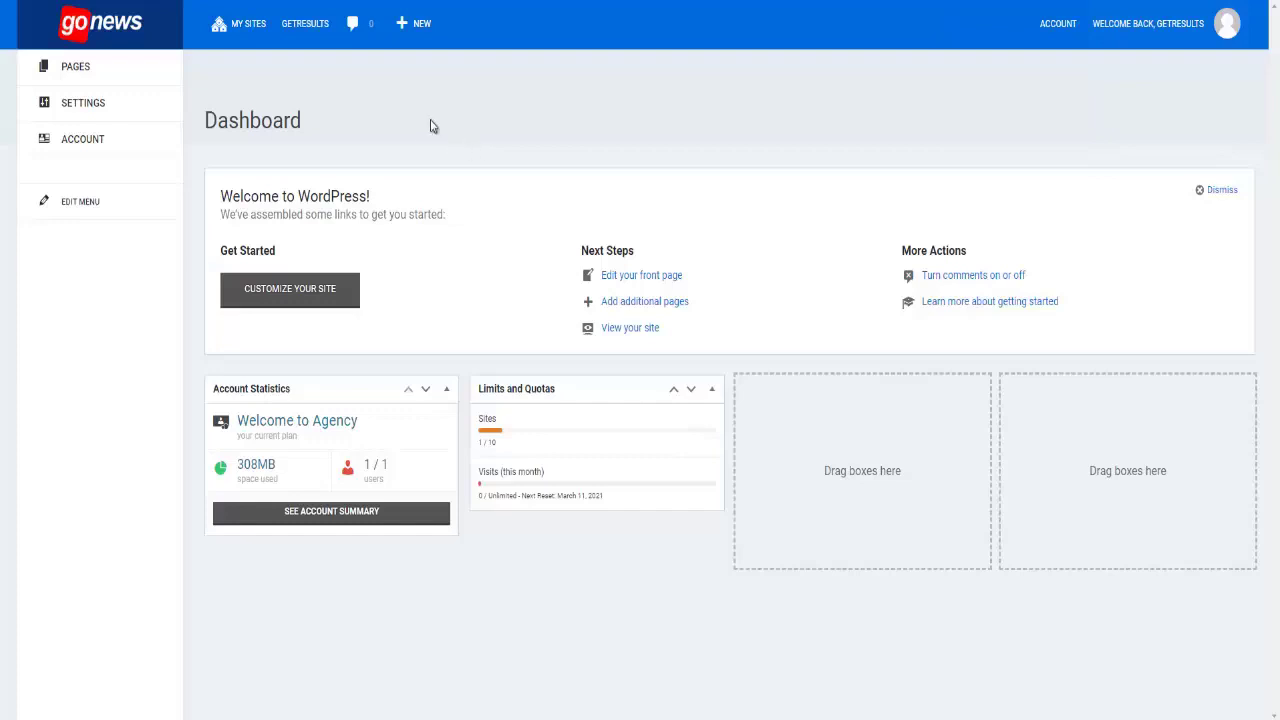
pyautogui.moveTo(80, 72)
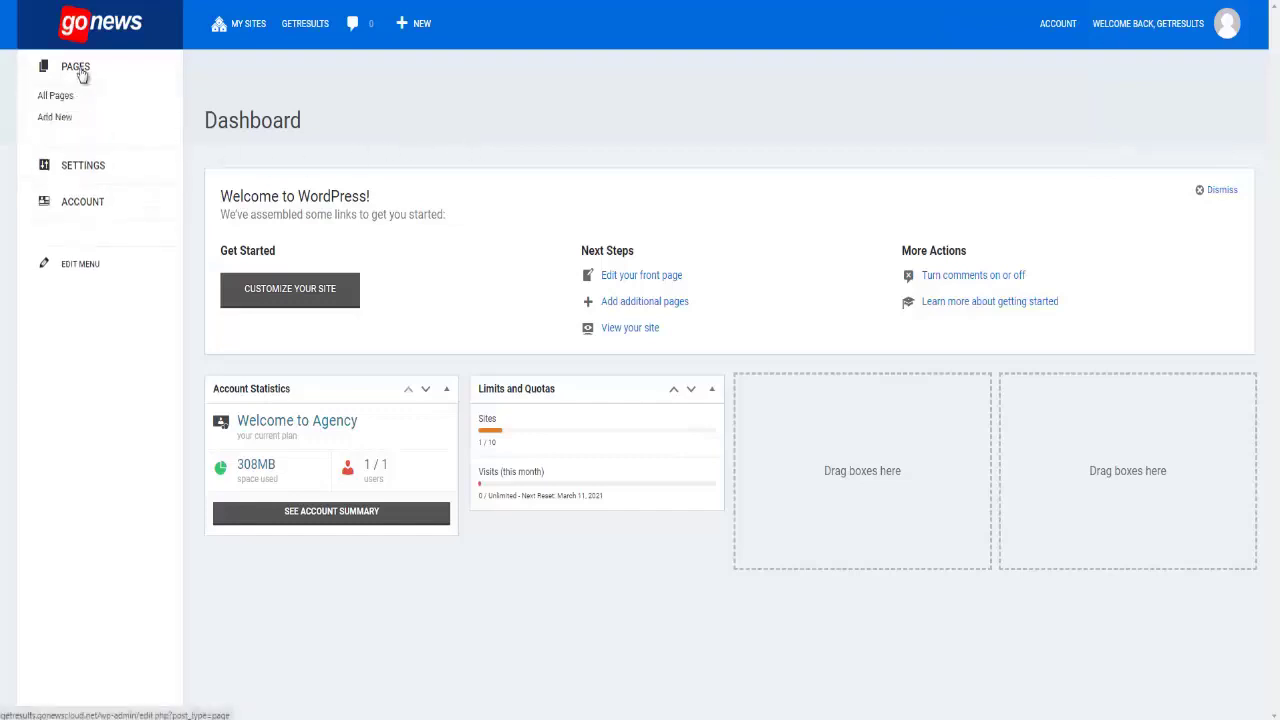
pyautogui.click(62, 97)
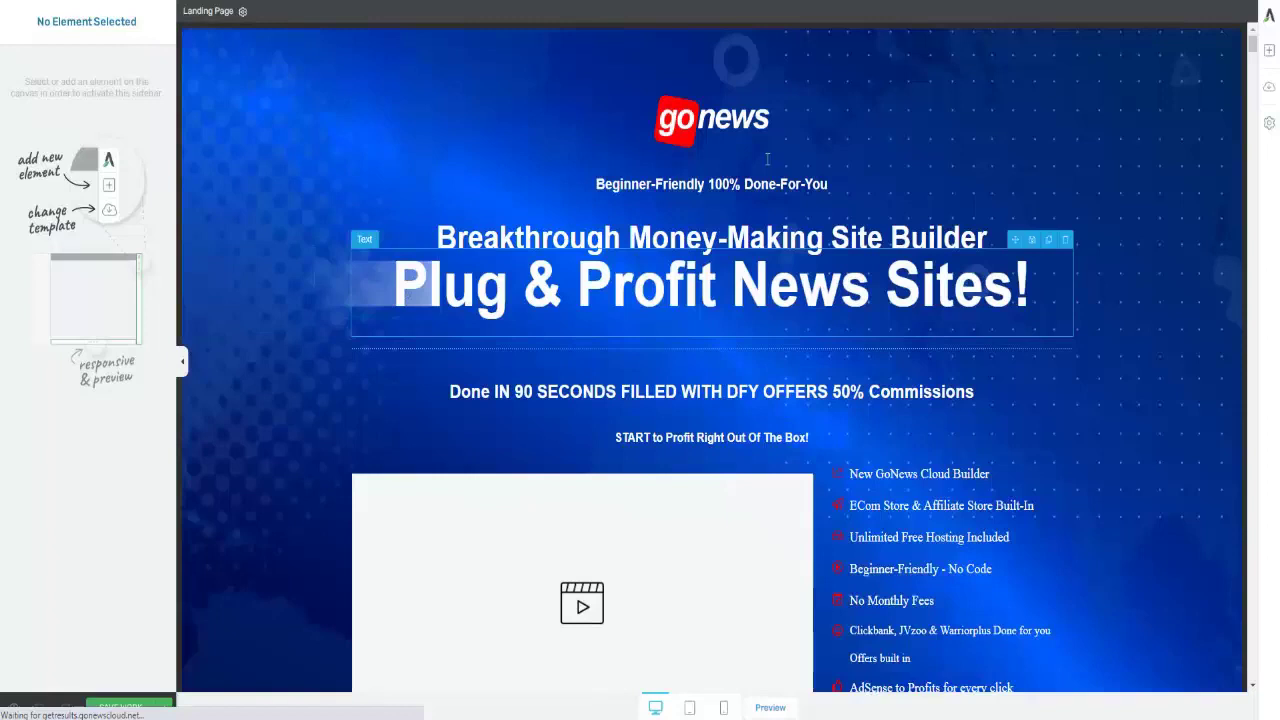
pyautogui.click(761, 122)
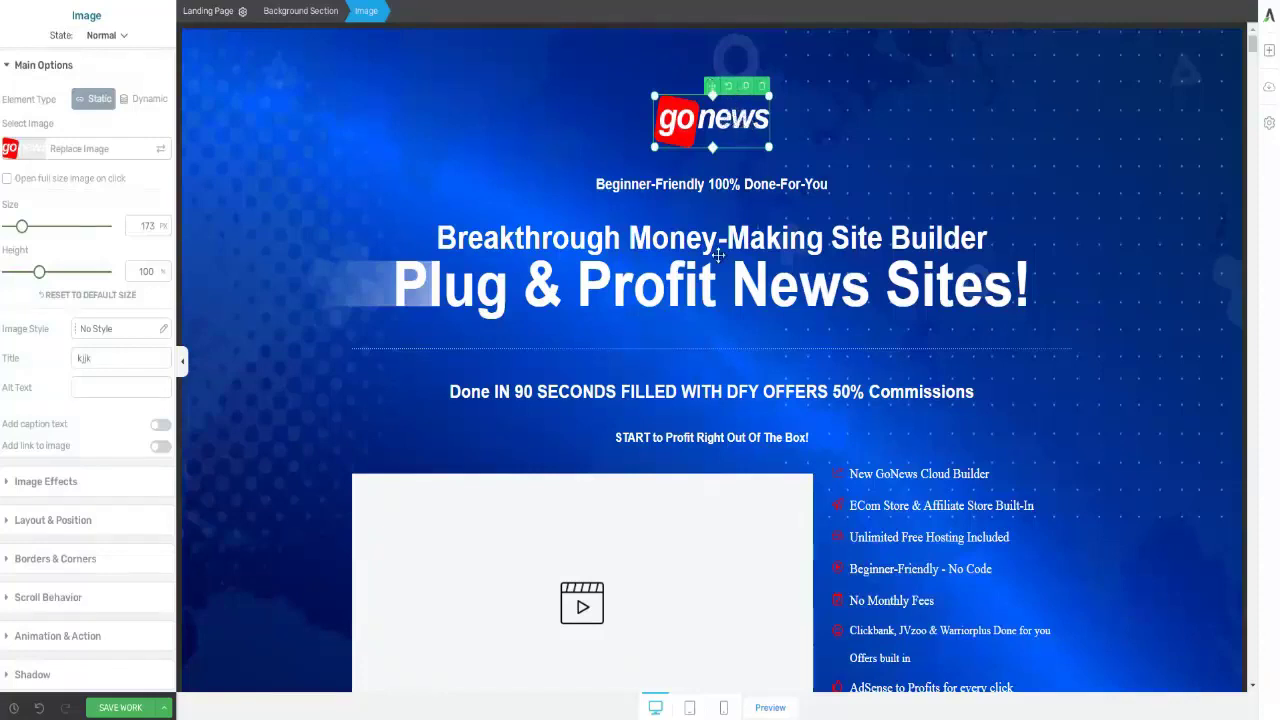
pyautogui.click(682, 290)
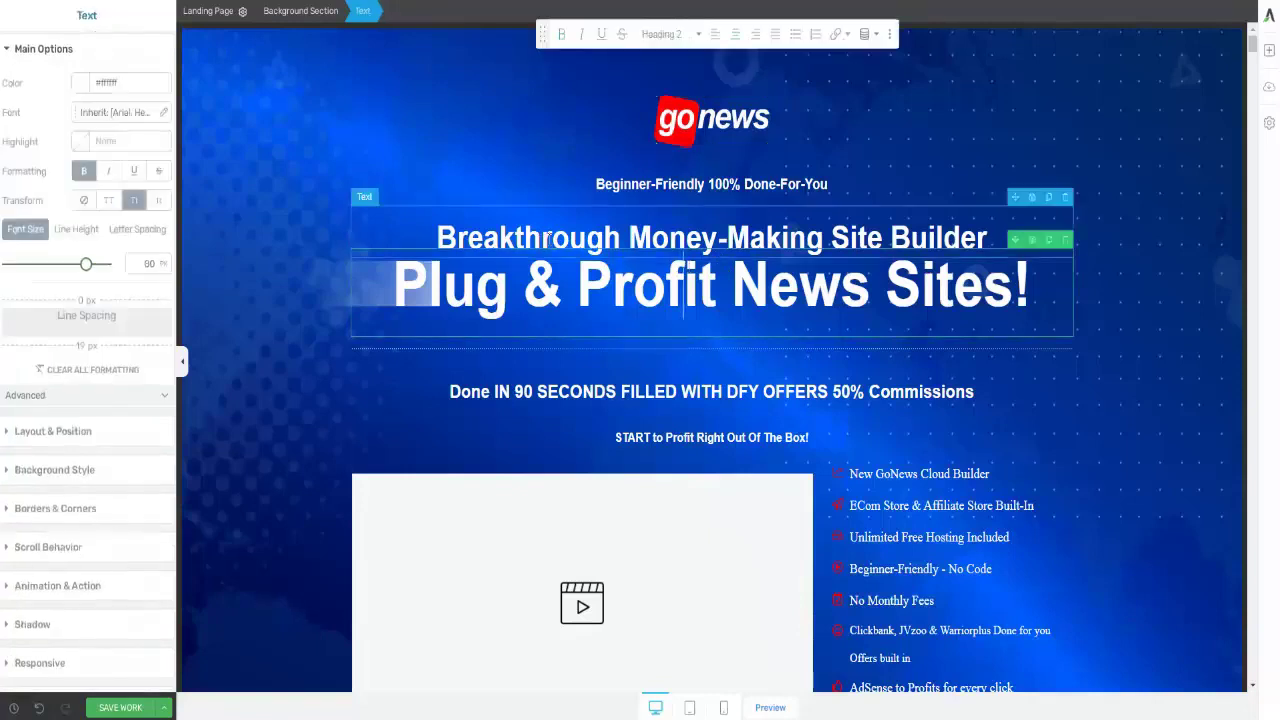
pyautogui.click(577, 280)
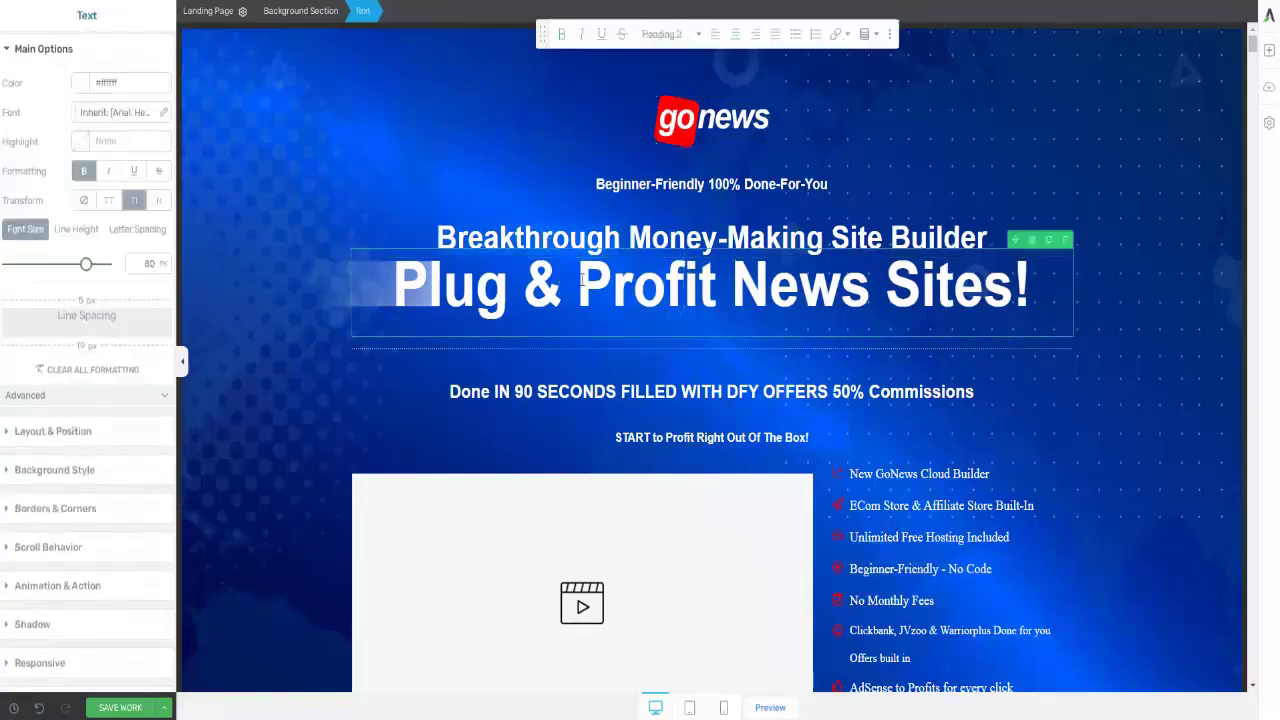
pyautogui.write('Jjj')
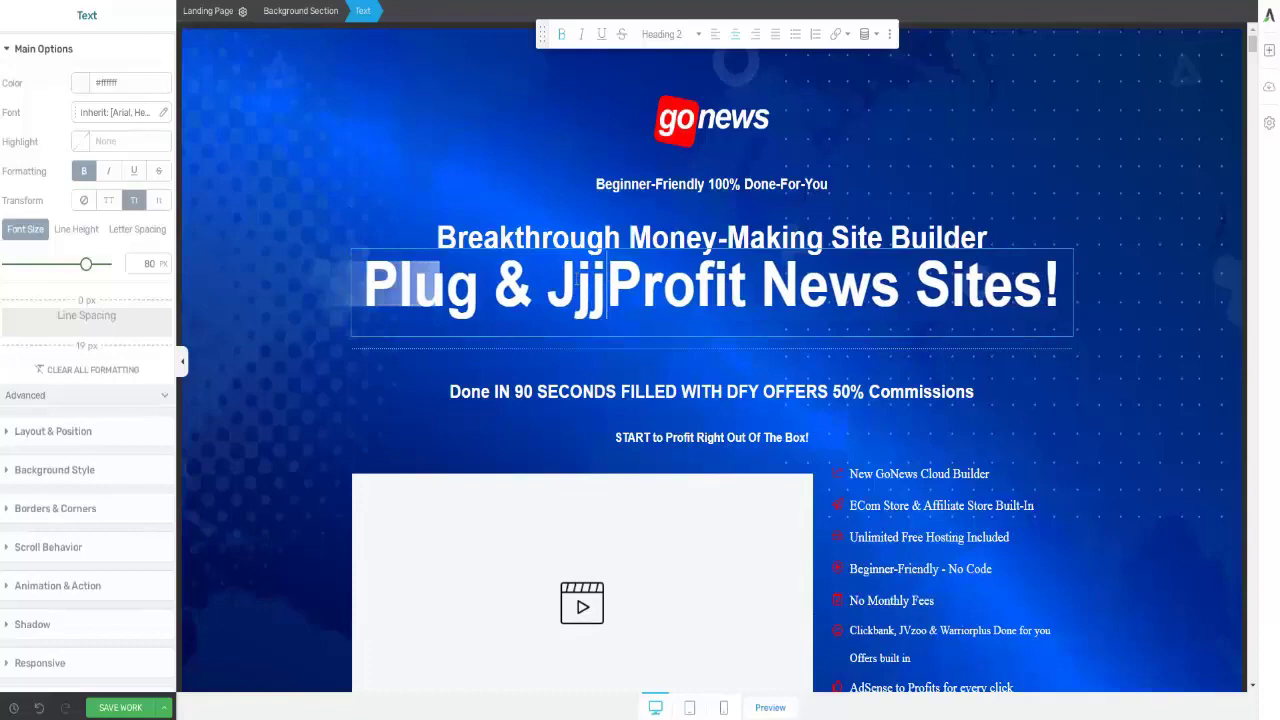
pyautogui.press('BackSpace')
pyautogui.press('BackSpace')
pyautogui.press('BackSpace')
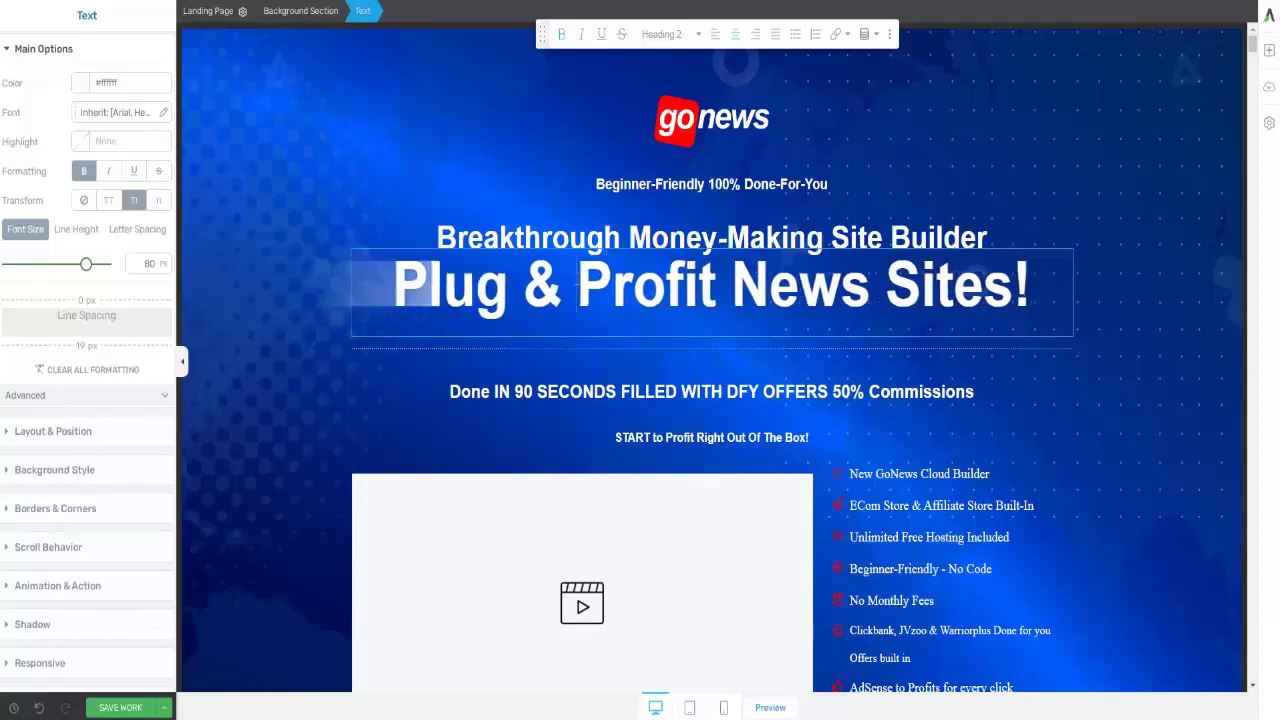
# - Scroll down to the Special Limited access section and select the Get Instant Access Now button text
pyautogui.scroll(-4, 731, 163)
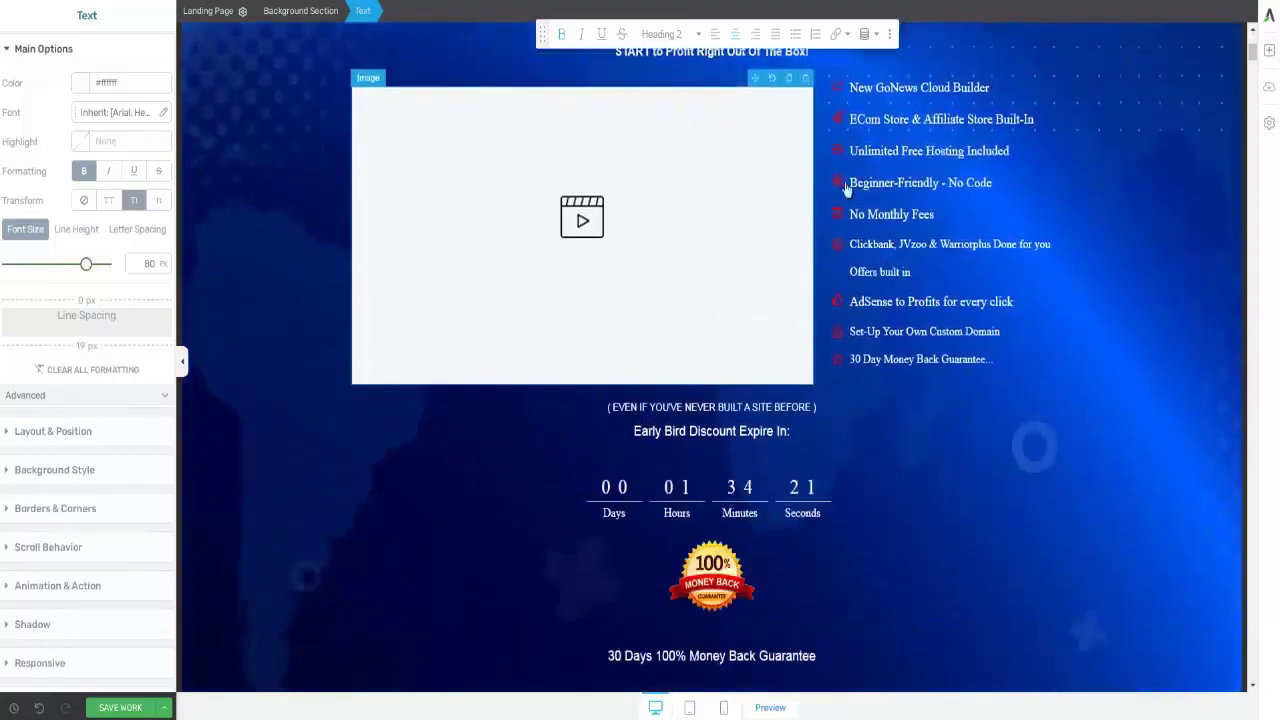
pyautogui.click(645, 224)
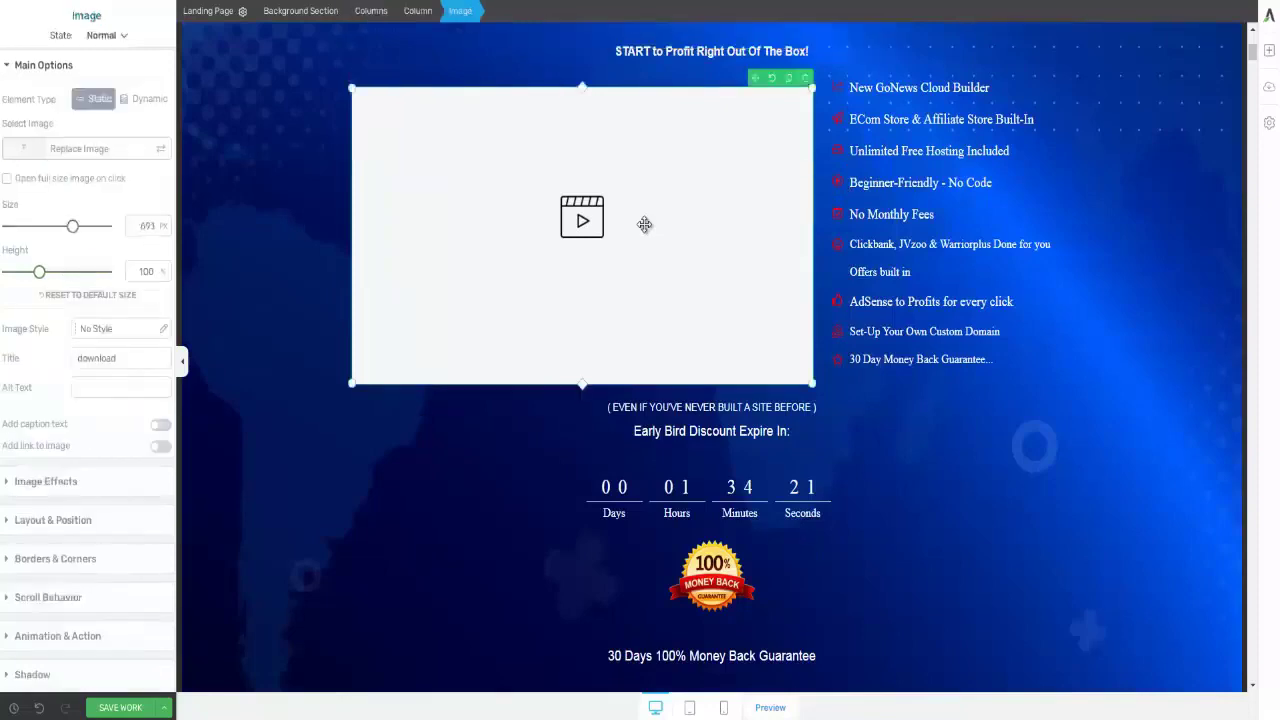
pyautogui.scroll(-5, 657, 294)
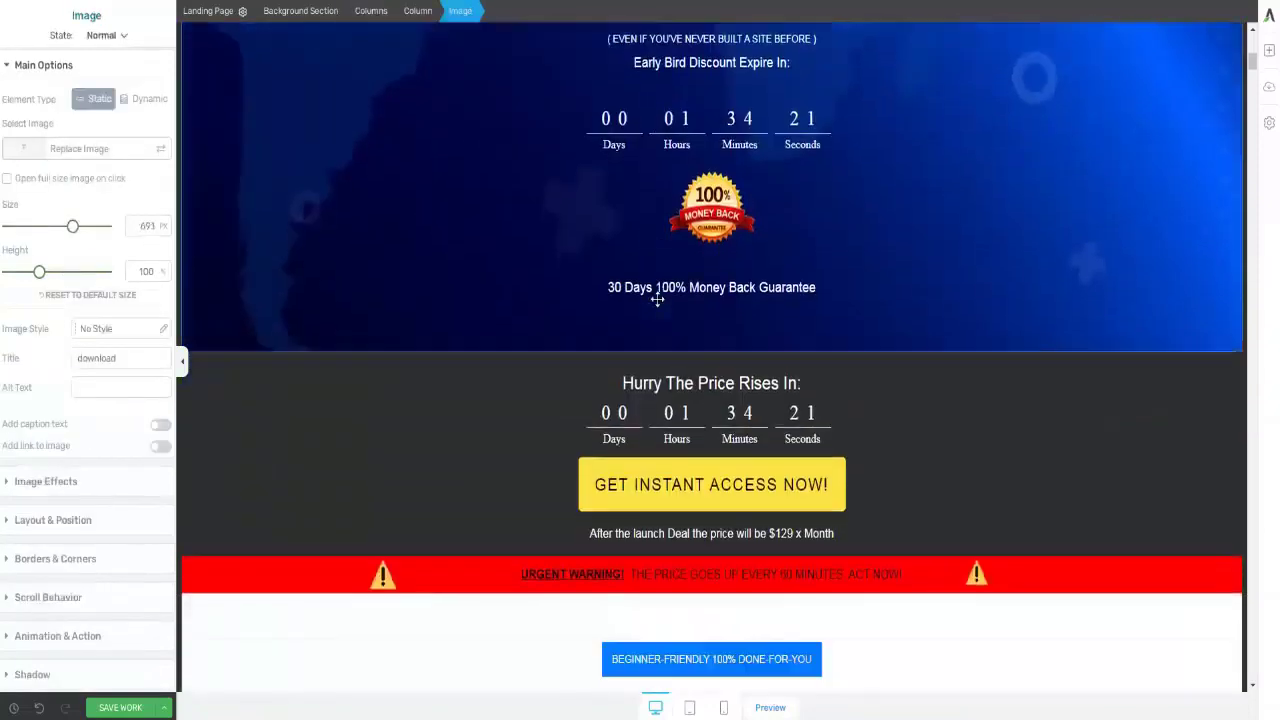
pyautogui.scroll(2, 701, 133)
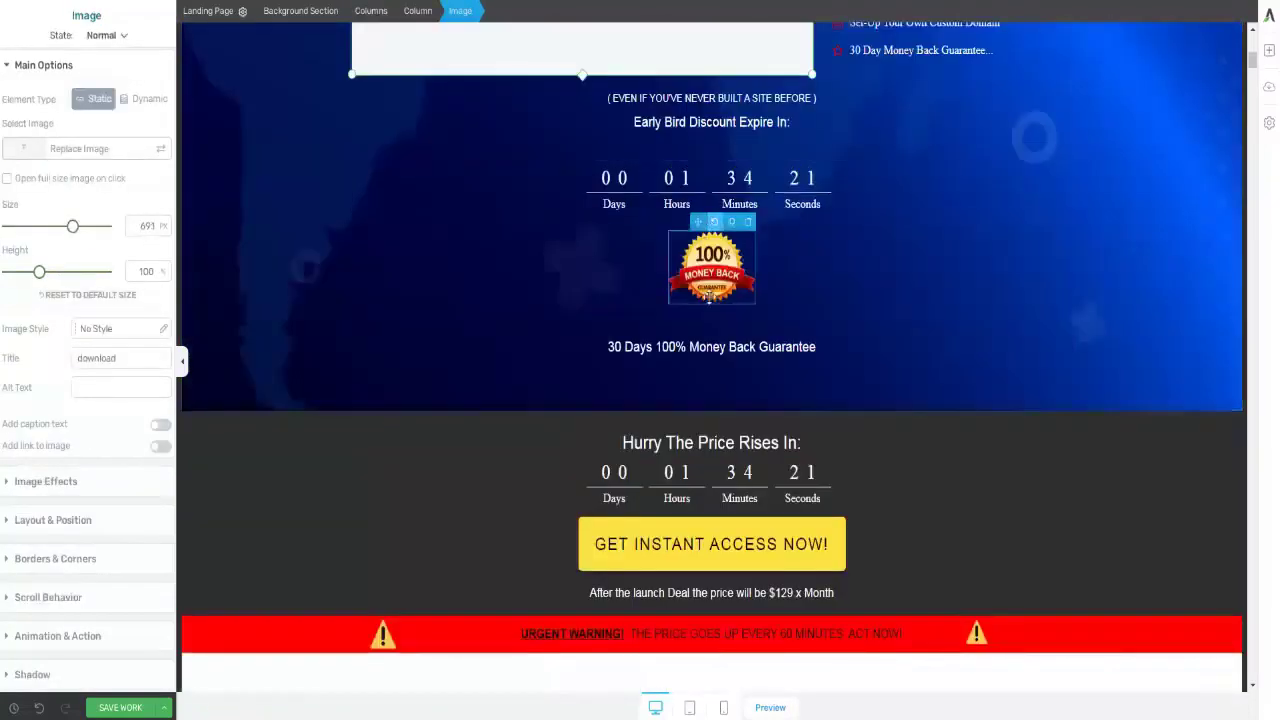
pyautogui.scroll(-4, 707, 296)
pyautogui.scroll(-9, 707, 296)
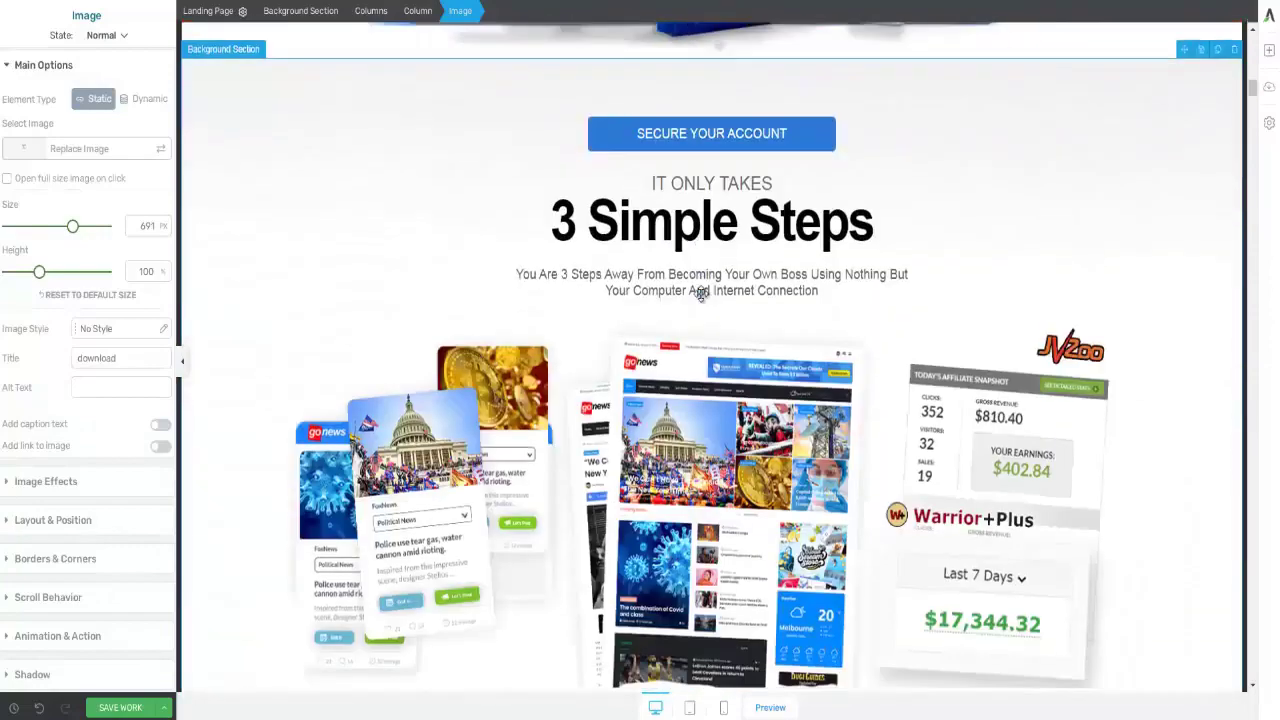
pyautogui.scroll(-10, 701, 293)
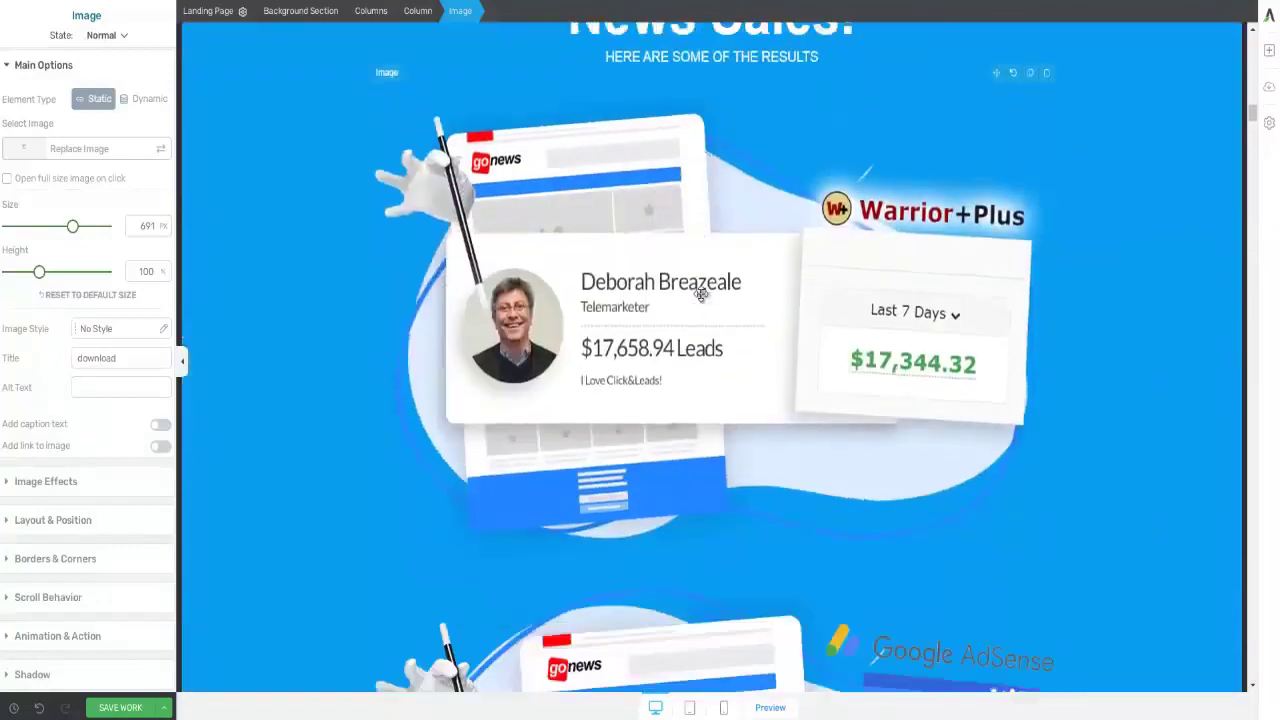
pyautogui.scroll(-3, 701, 293)
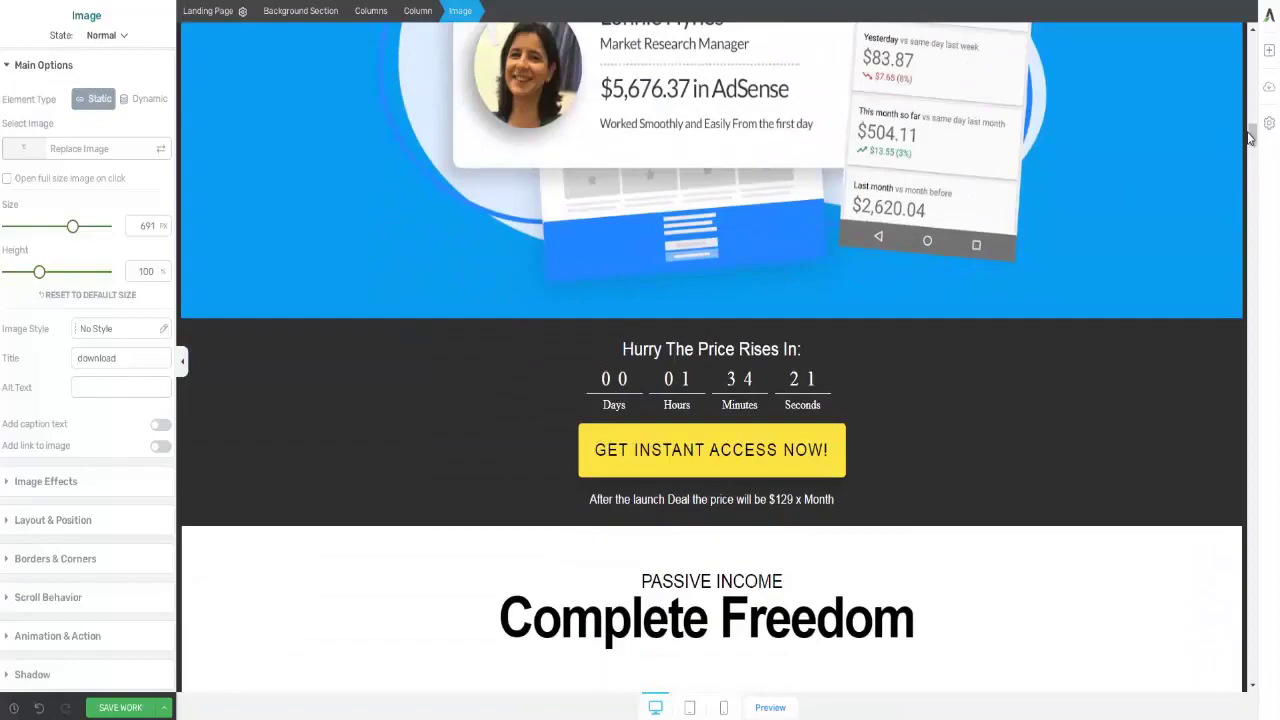
pyautogui.moveTo(1255, 133); pyautogui.dragTo(1253, 493)
pyautogui.scroll(20, 1257, 590)
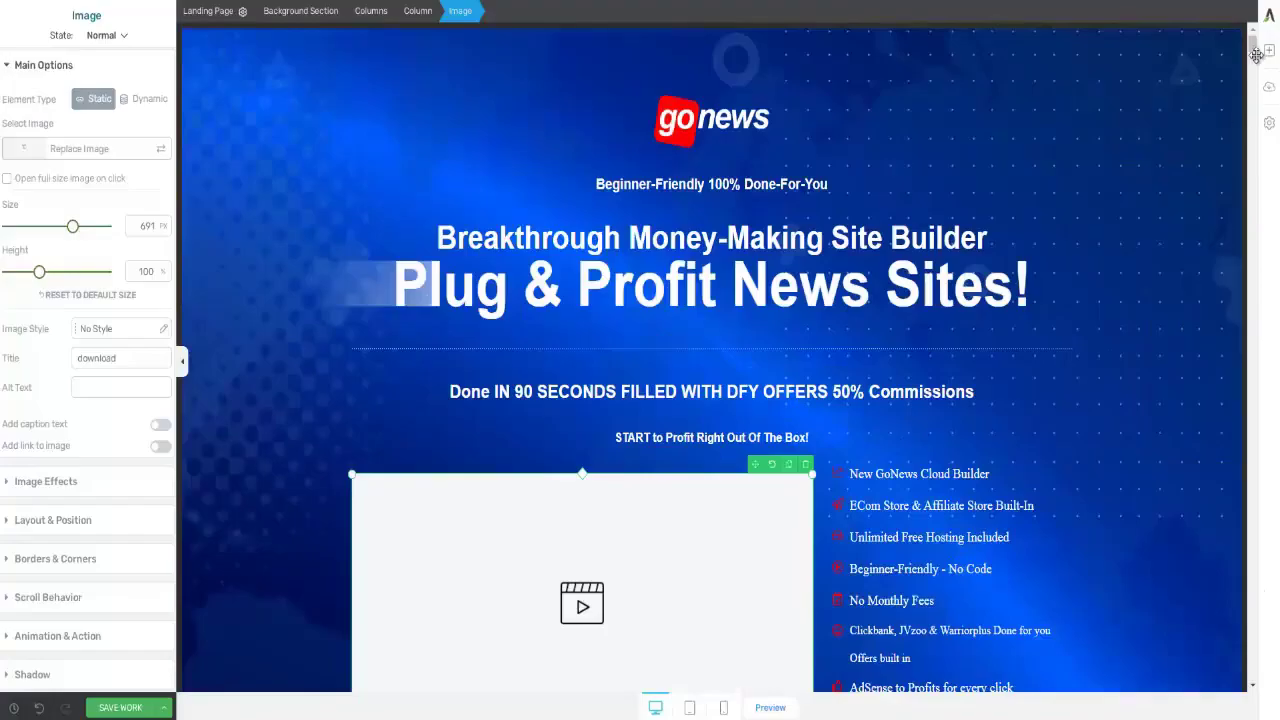
pyautogui.moveTo(1255, 48); pyautogui.dragTo(1252, 172)
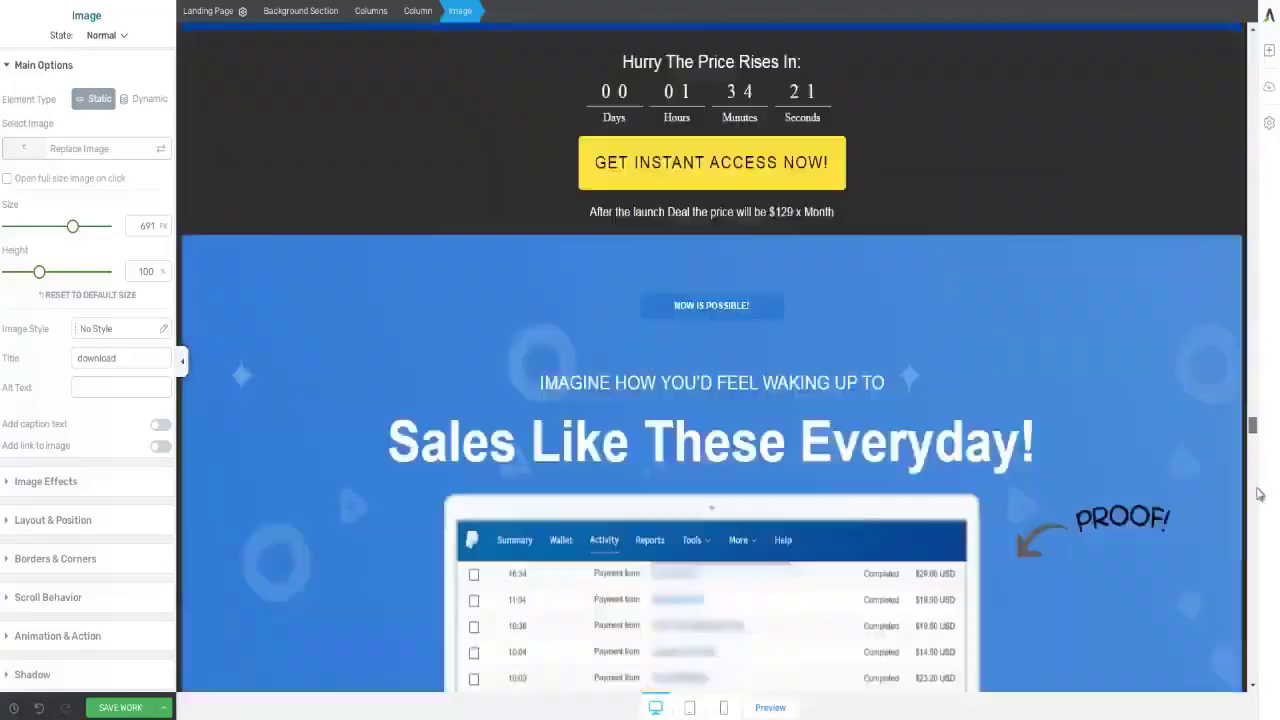
pyautogui.moveTo(1259, 494); pyautogui.dragTo(1262, 664)
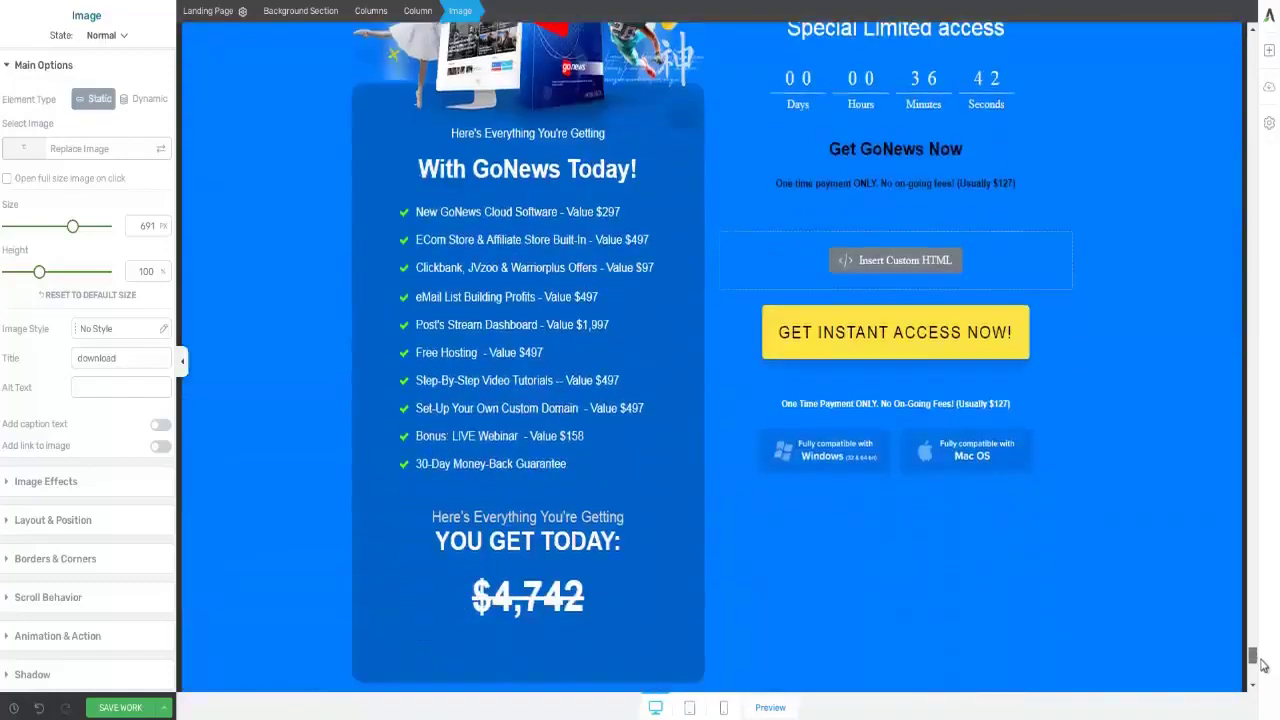
pyautogui.click(880, 337)
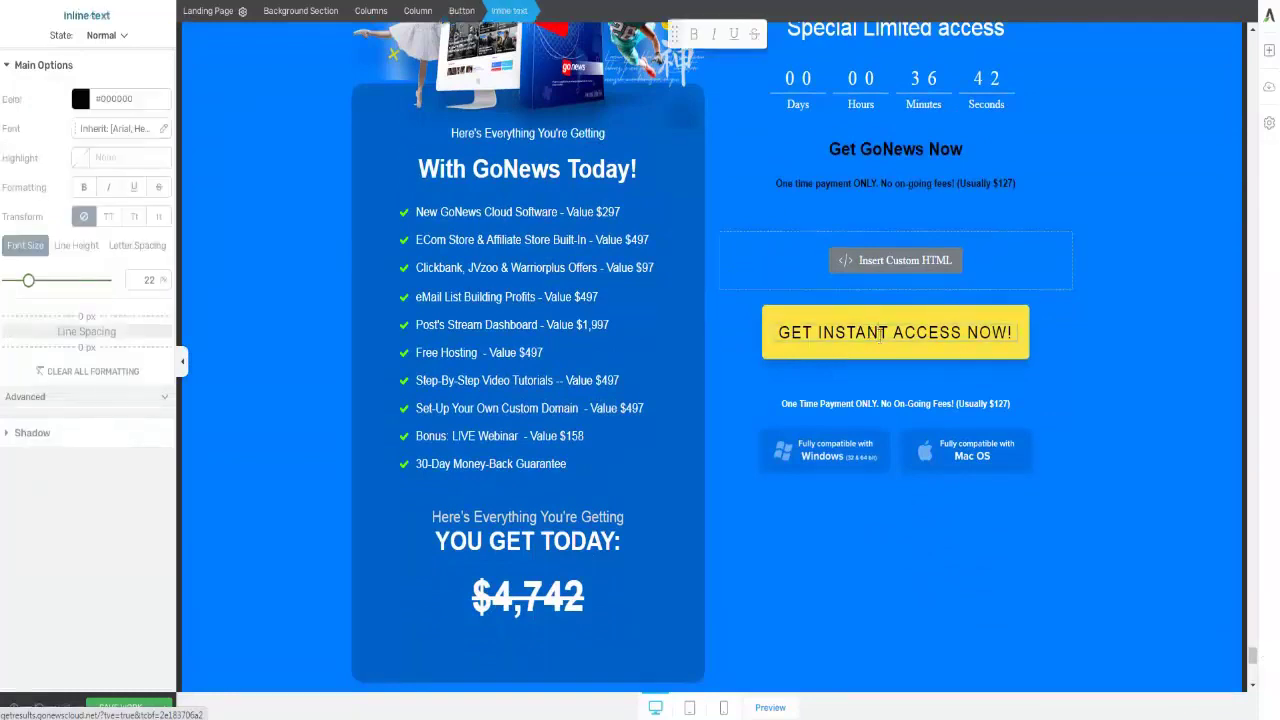
# - Check the Custom HTML dialog without changes, then select the whole Get Instant Access button element
pyautogui.click(884, 273)
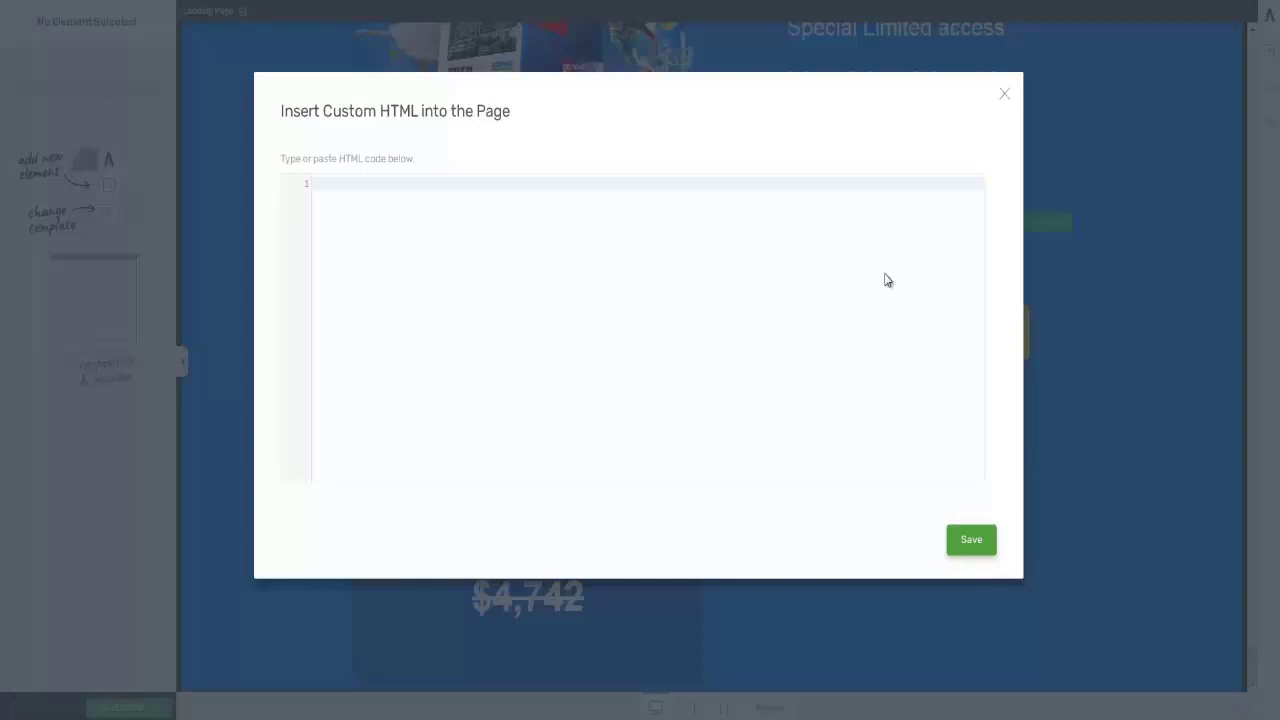
pyautogui.click(1004, 94)
pyautogui.doubleClick(929, 332)
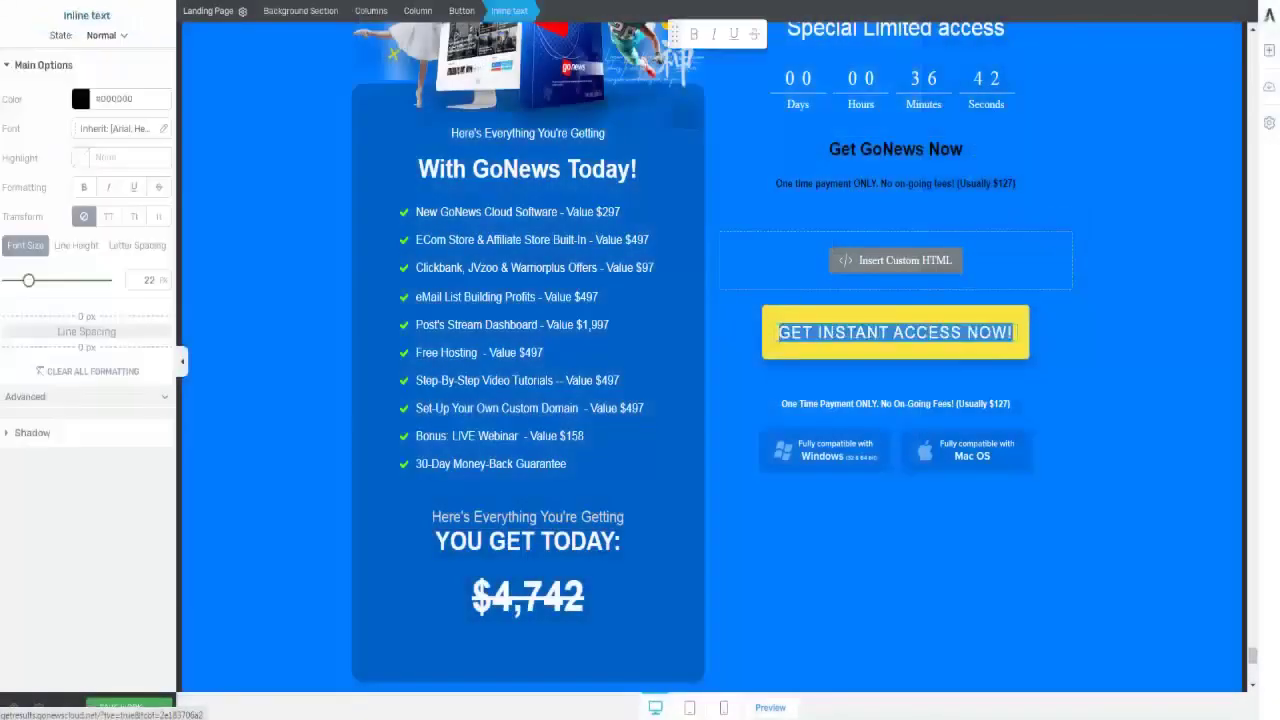
pyautogui.click(1025, 346)
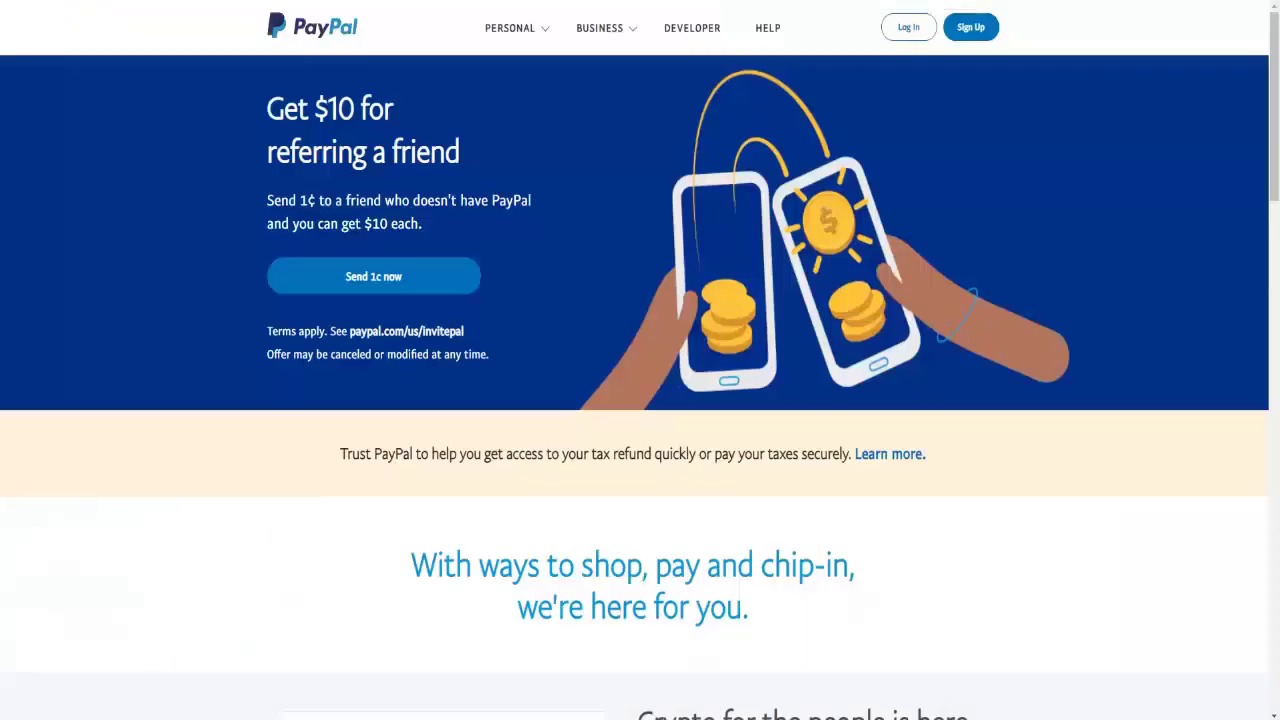
# - Go to PayPal's sign-in page and enter the account password to log in
pyautogui.click(908, 27)
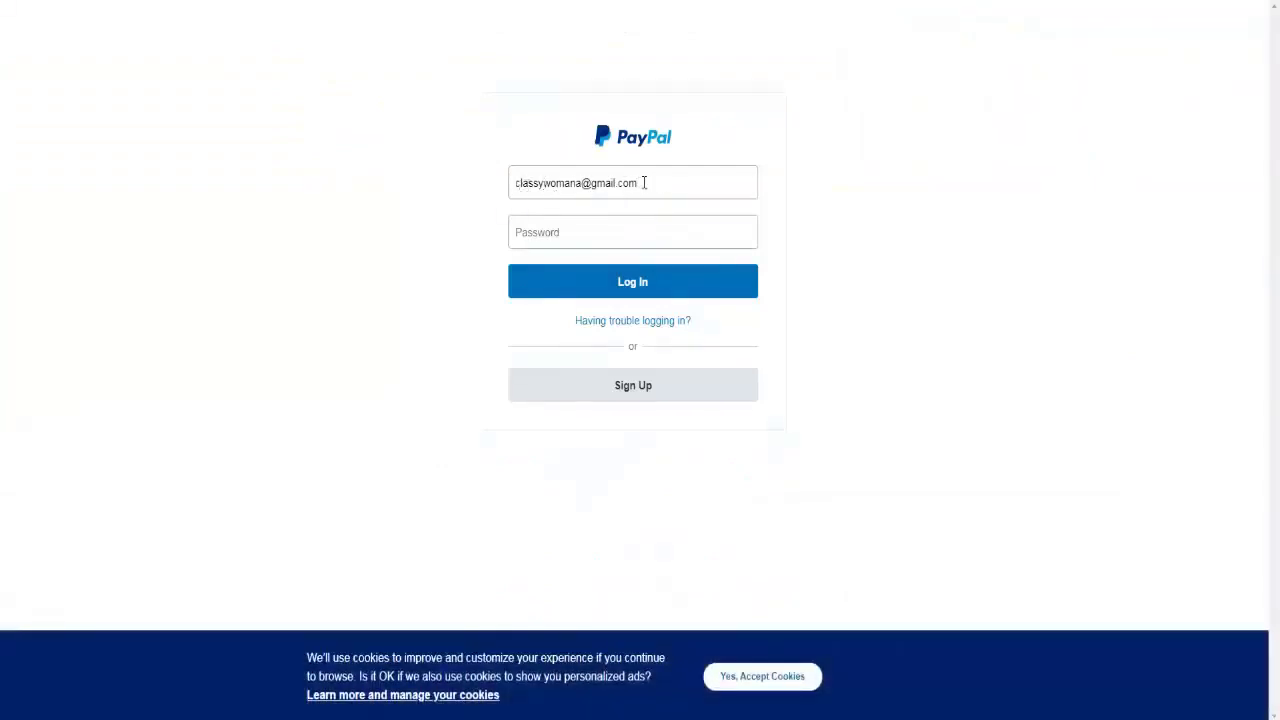
pyautogui.click(551, 232)
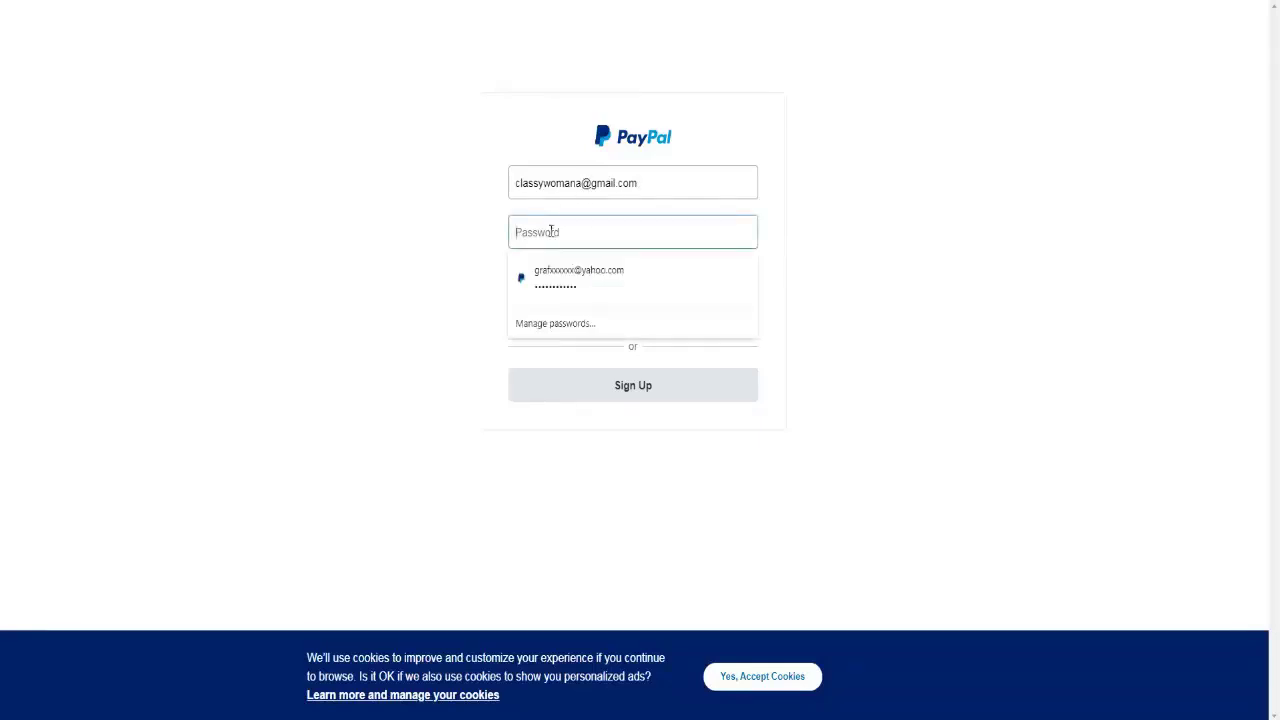
pyautogui.write('•••')
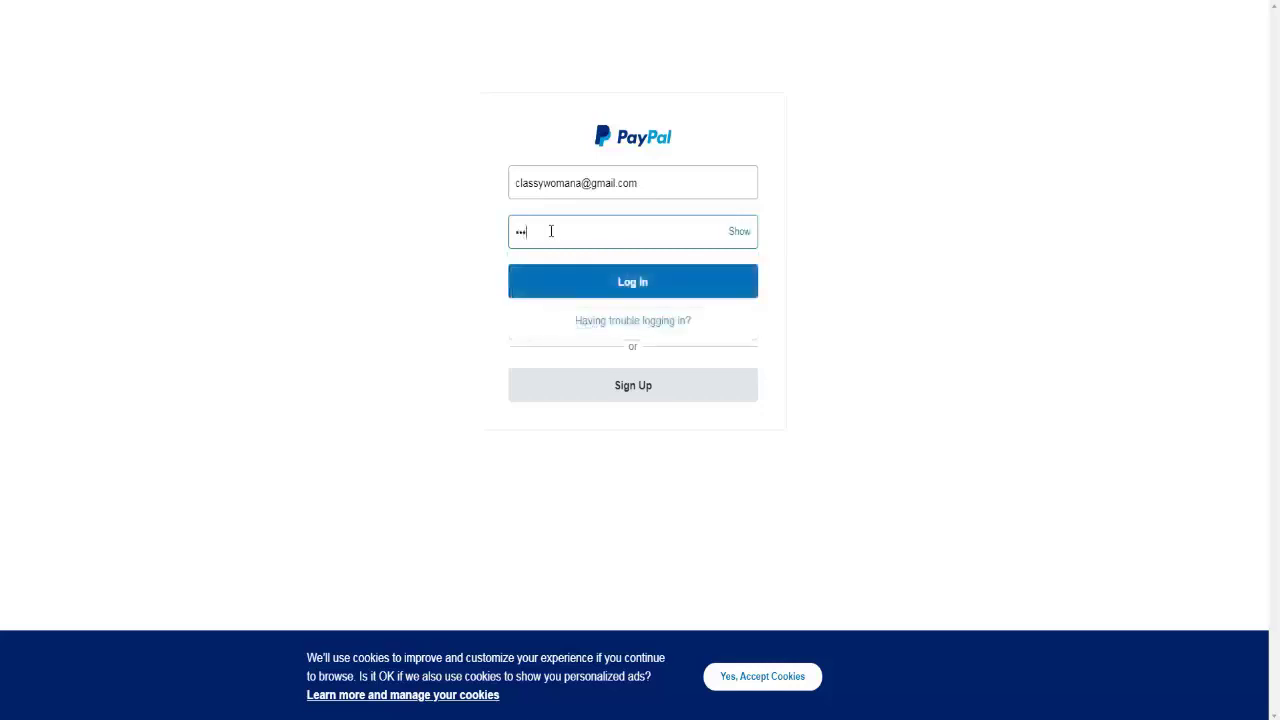
pyautogui.write('•••••••')
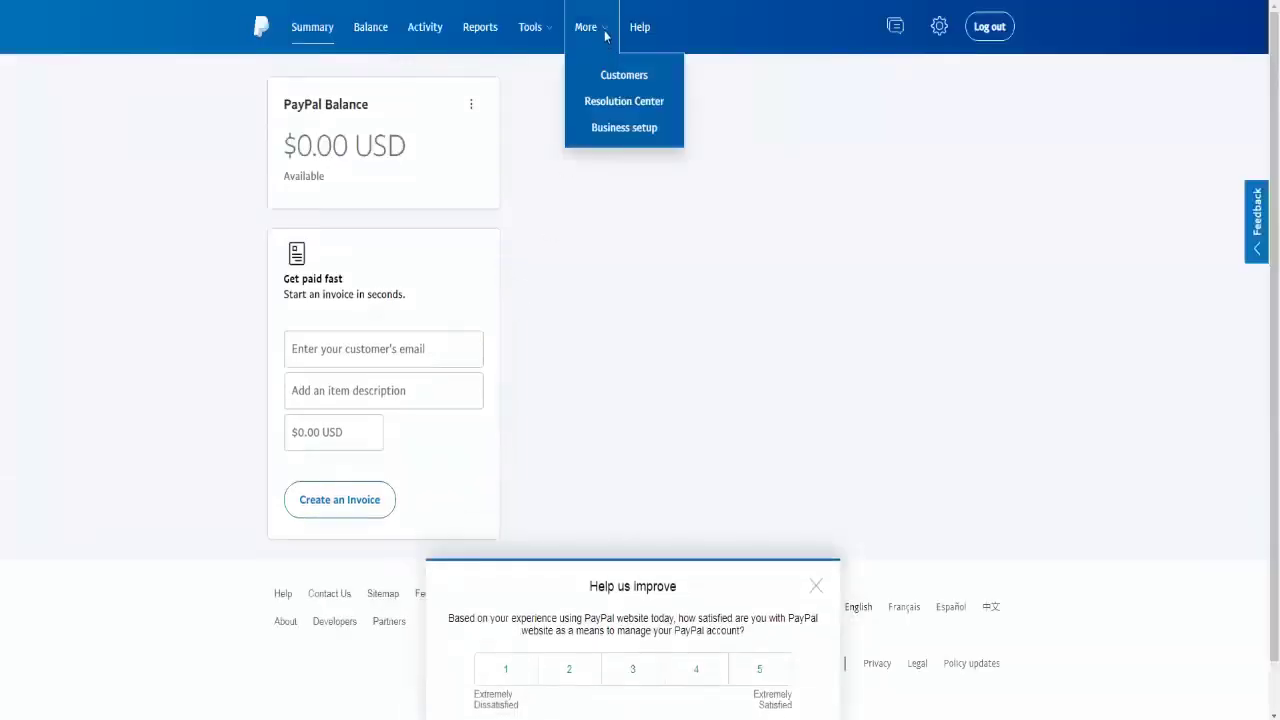
# - Open All Tools, dismiss the survey, and start a Buy Now button under PayPal buttons
pyautogui.moveTo(555, 37)
pyautogui.click(578, 210)
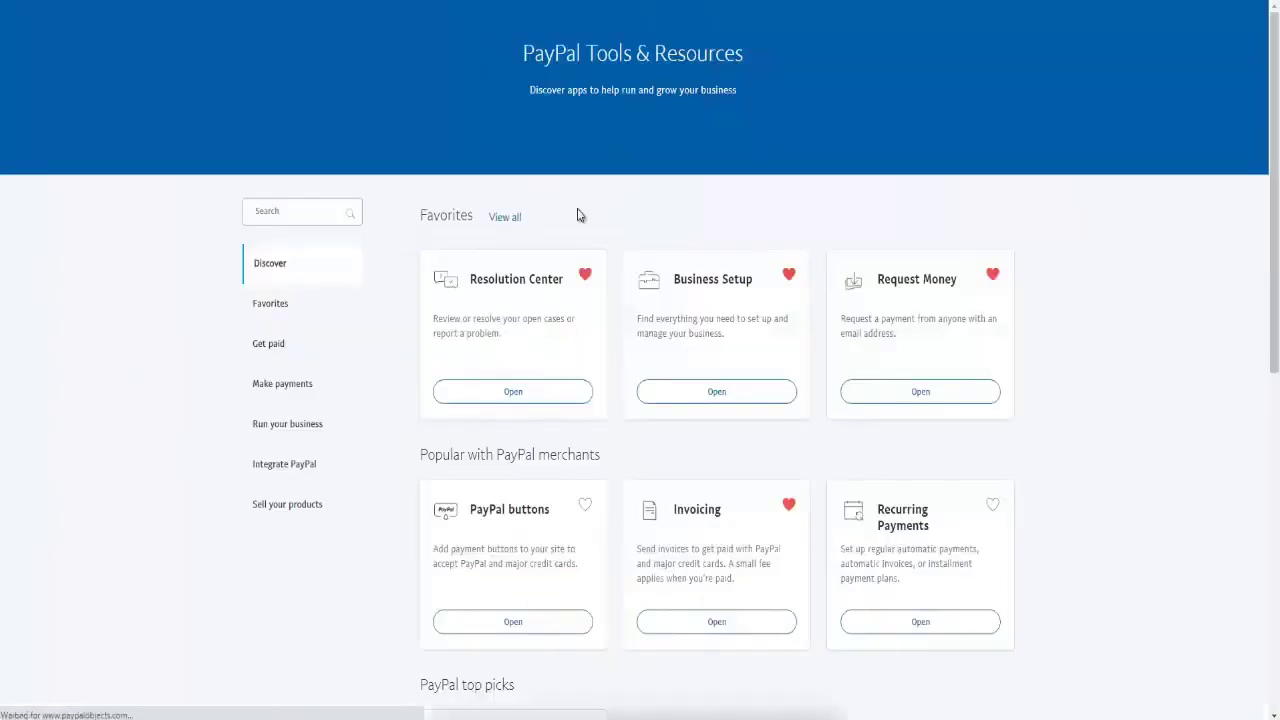
pyautogui.click(817, 567)
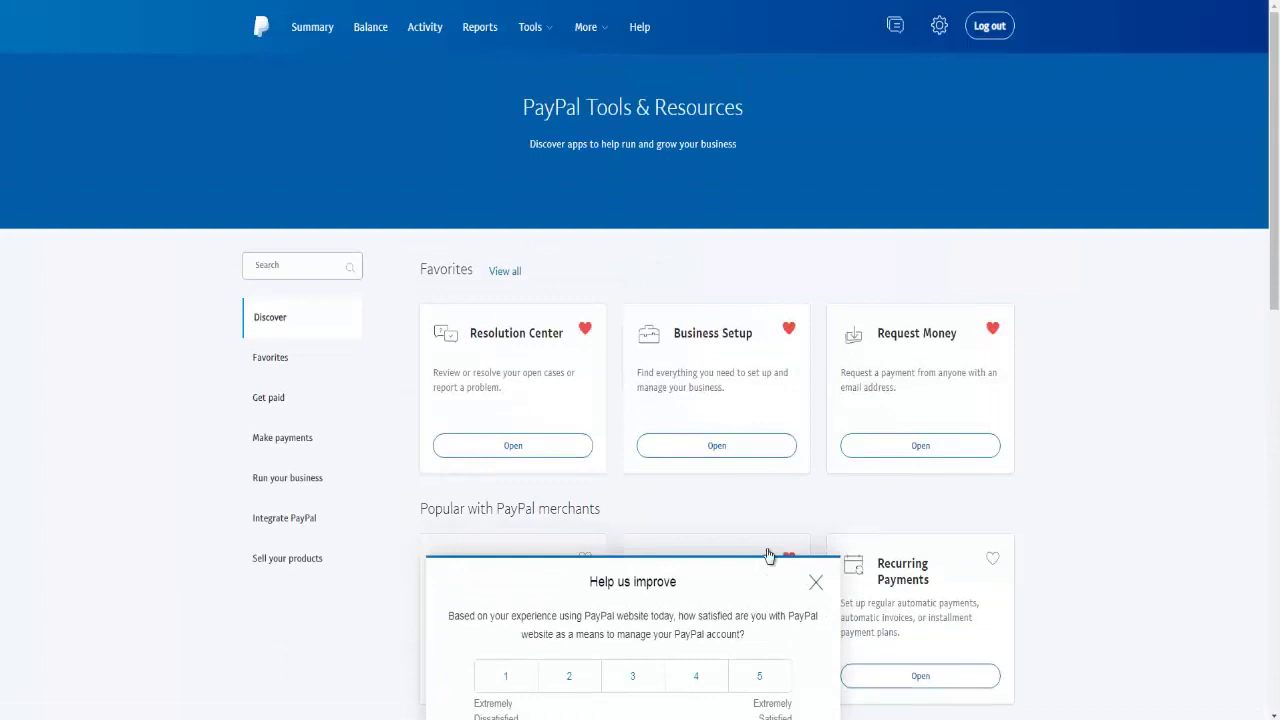
pyautogui.scroll(-3, 556, 390)
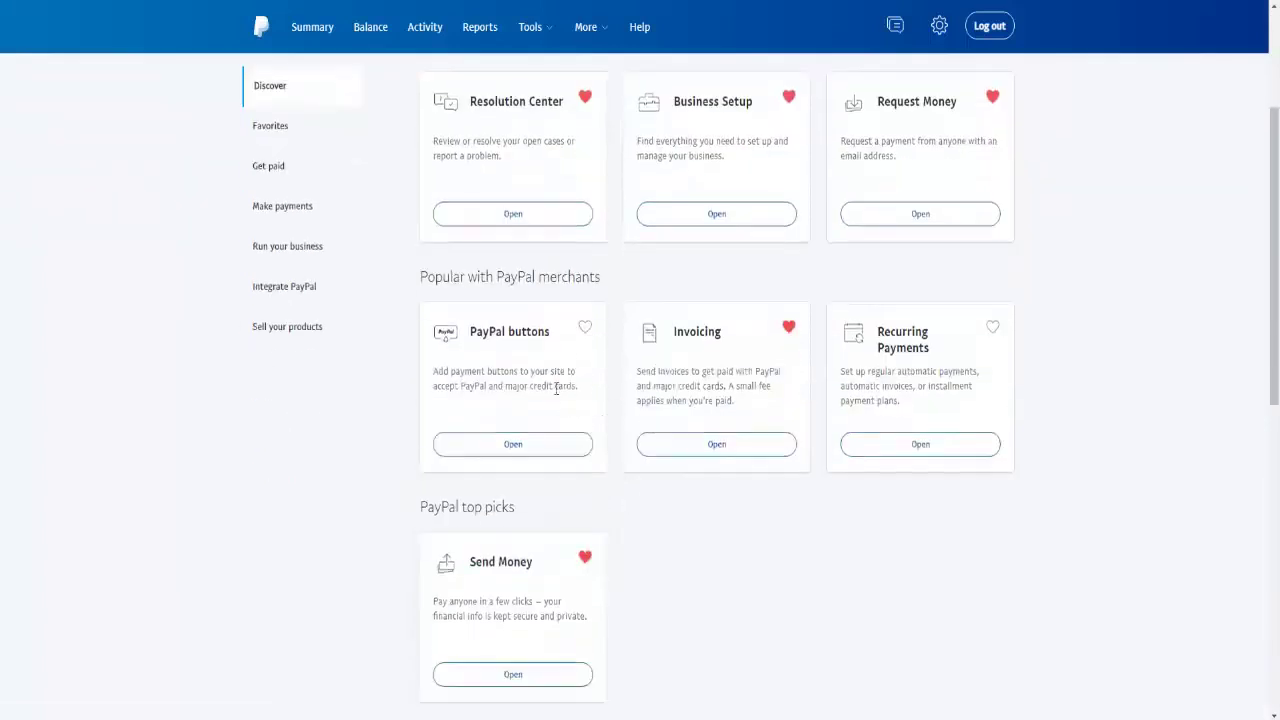
pyautogui.click(518, 445)
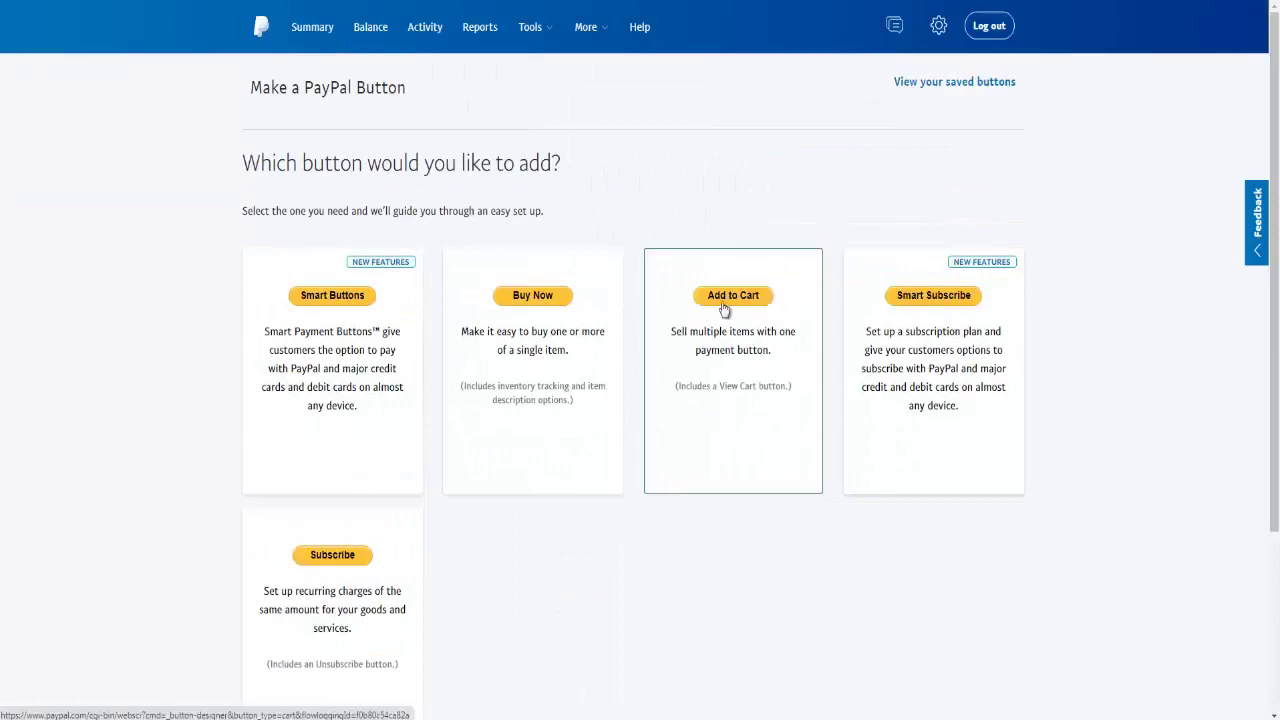
pyautogui.click(529, 298)
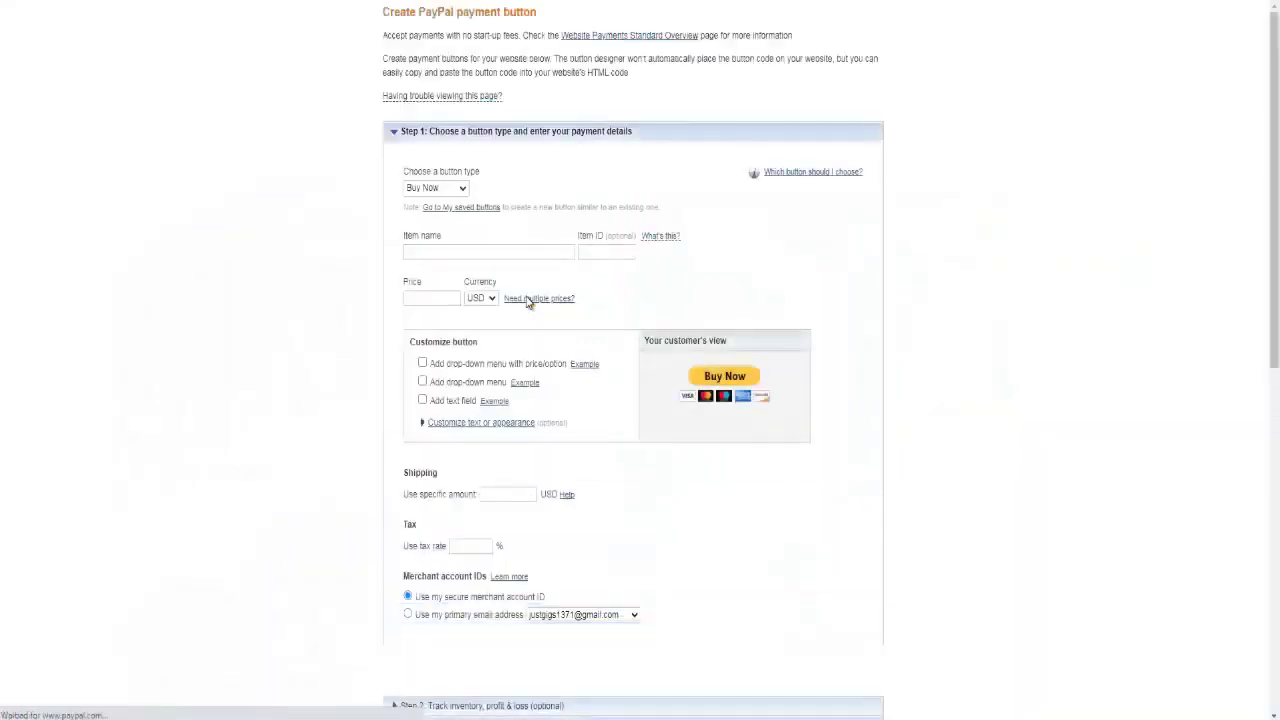
# - Enter item name GoNews and price 27.00 USD for the Buy Now button
pyautogui.click(431, 252)
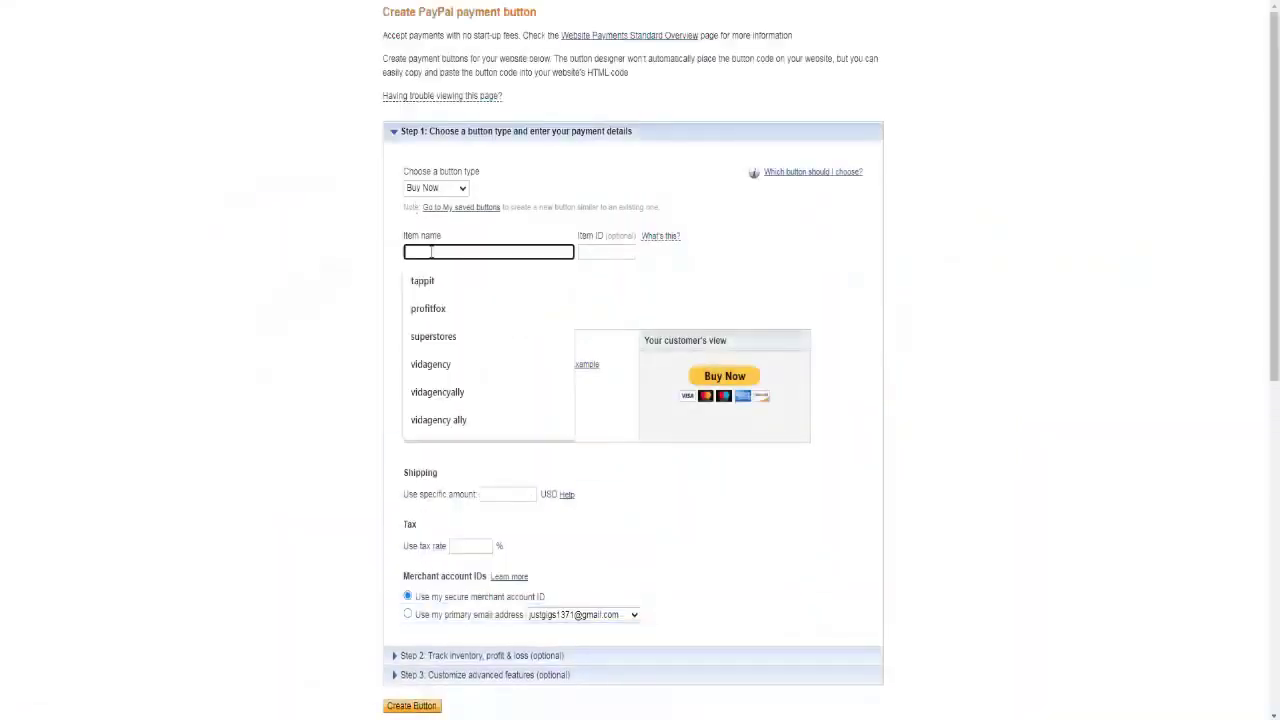
pyautogui.write('GoNews')
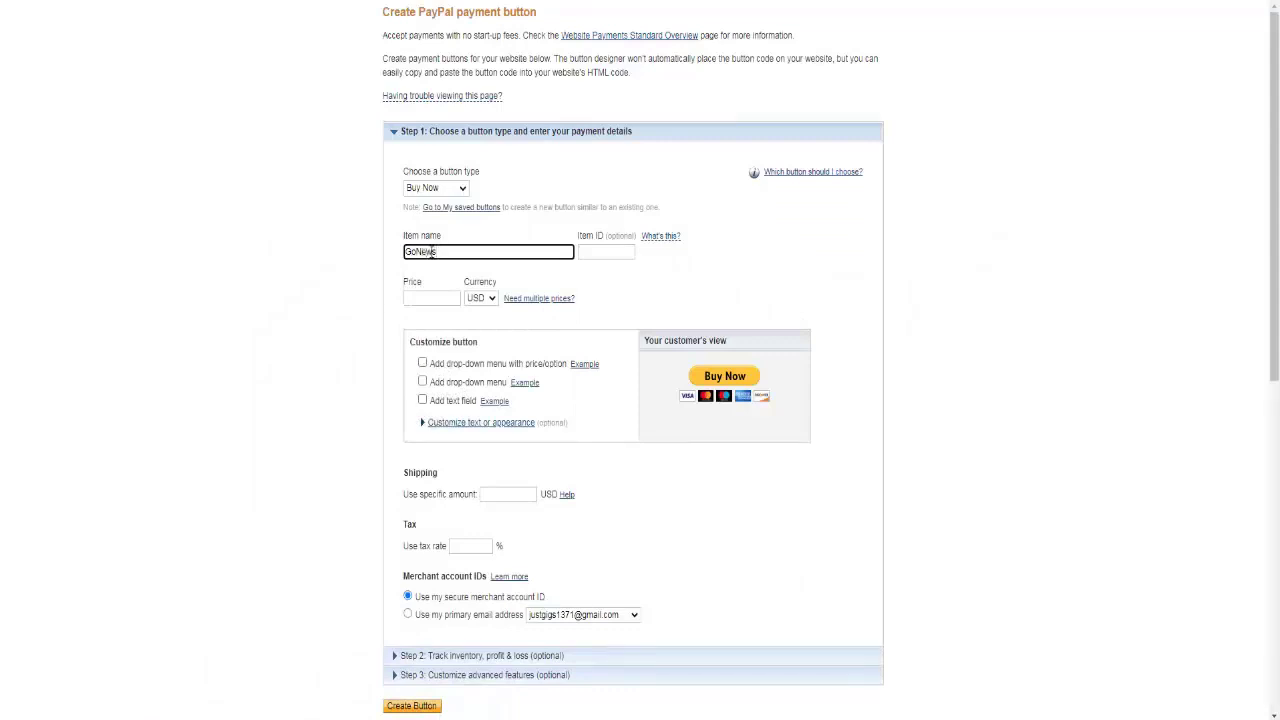
pyautogui.click(430, 298)
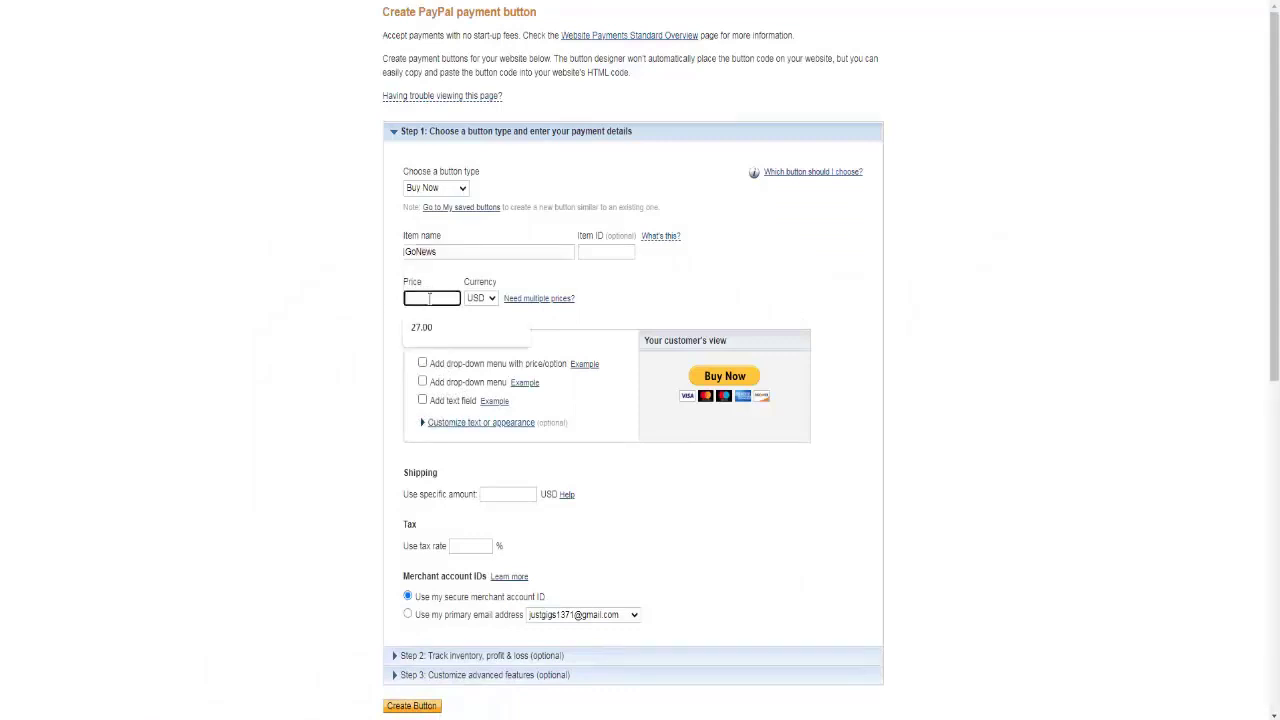
pyautogui.click(421, 327)
pyautogui.scroll(-2, 293, 390)
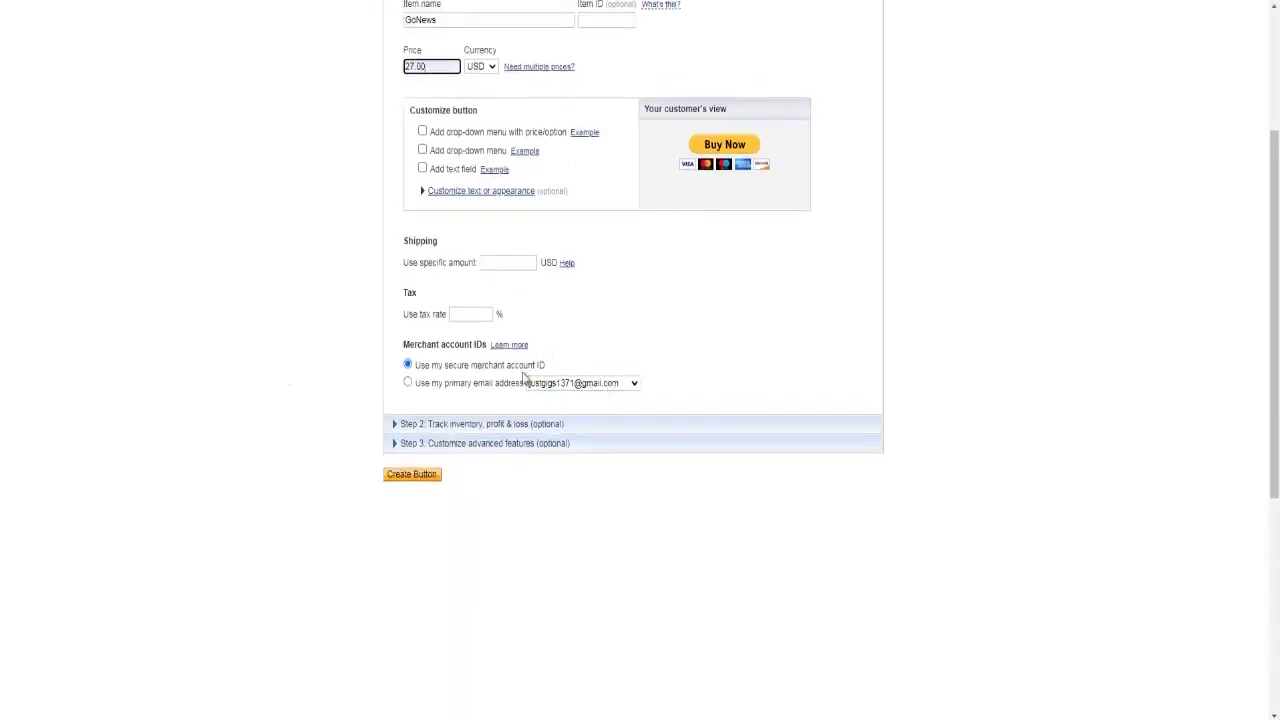
# - Use the primary e-mail address as merchant ID, choosing the other account e-mail address
pyautogui.click(409, 385)
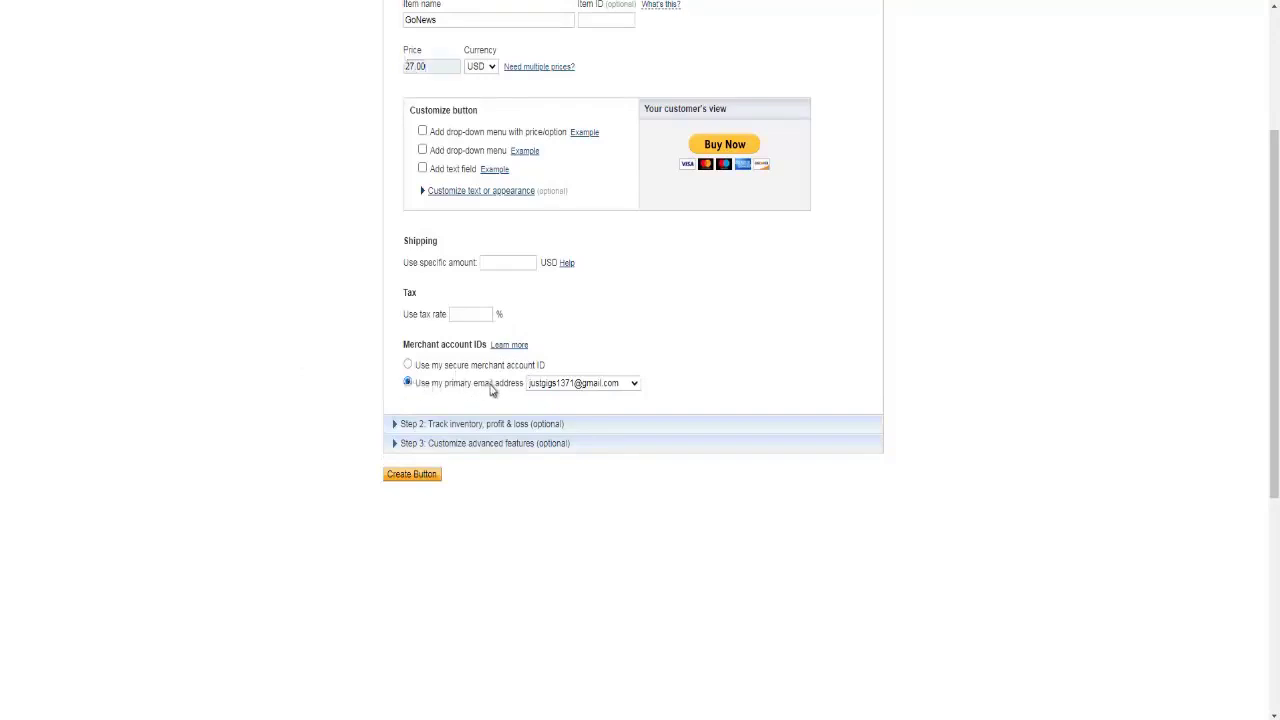
pyautogui.click(634, 385)
pyautogui.click(634, 385)
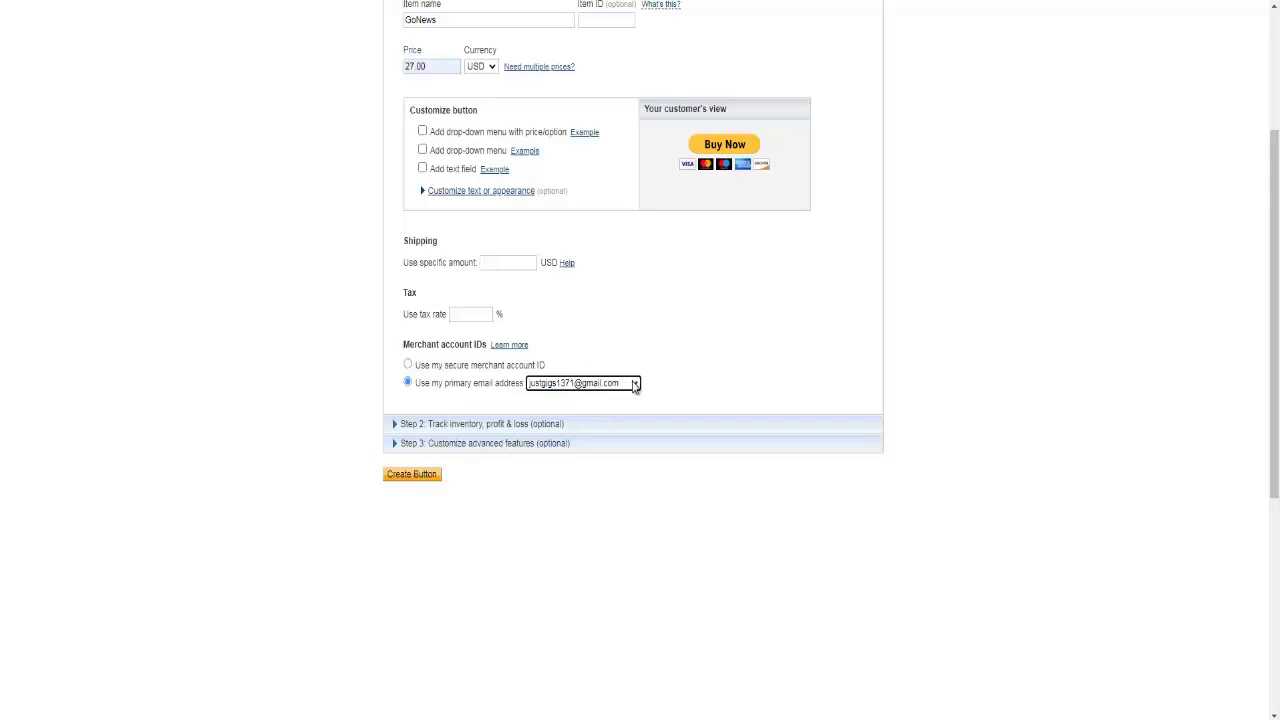
pyautogui.click(634, 385)
pyautogui.click(634, 385)
pyautogui.click(634, 385)
pyautogui.click(634, 385)
pyautogui.click(634, 385)
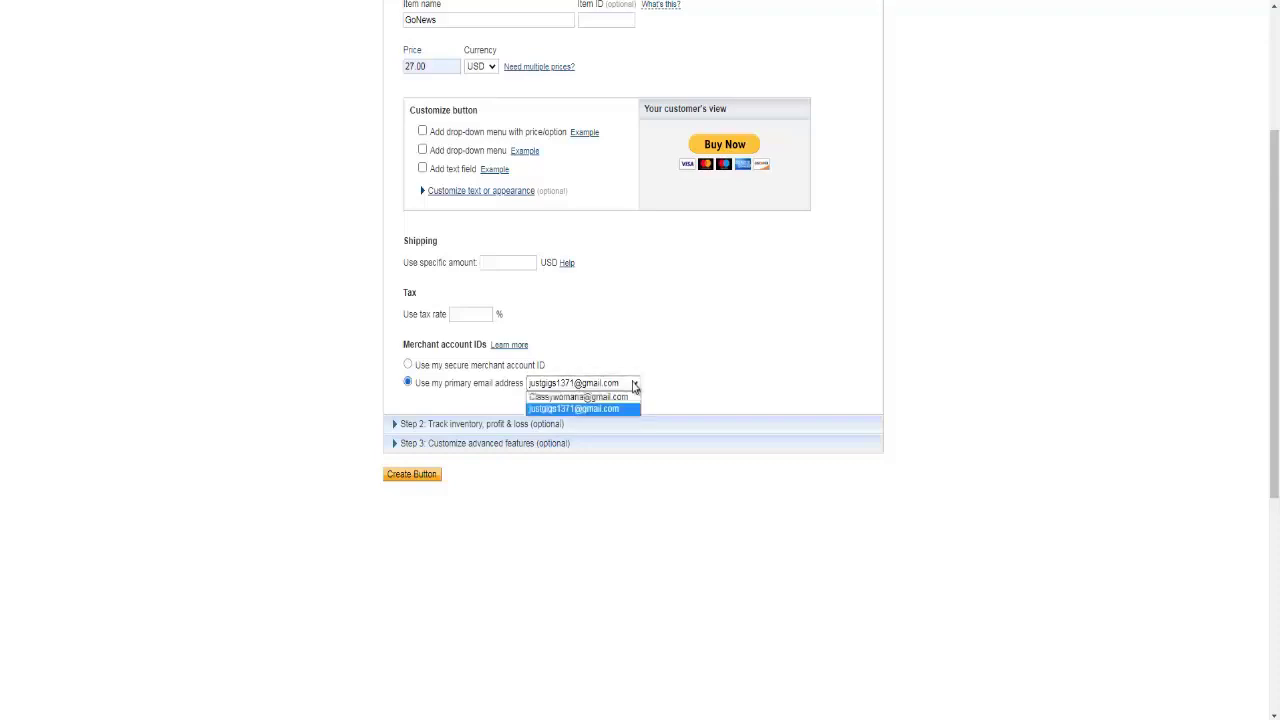
pyautogui.click(634, 385)
pyautogui.click(634, 385)
pyautogui.click(634, 385)
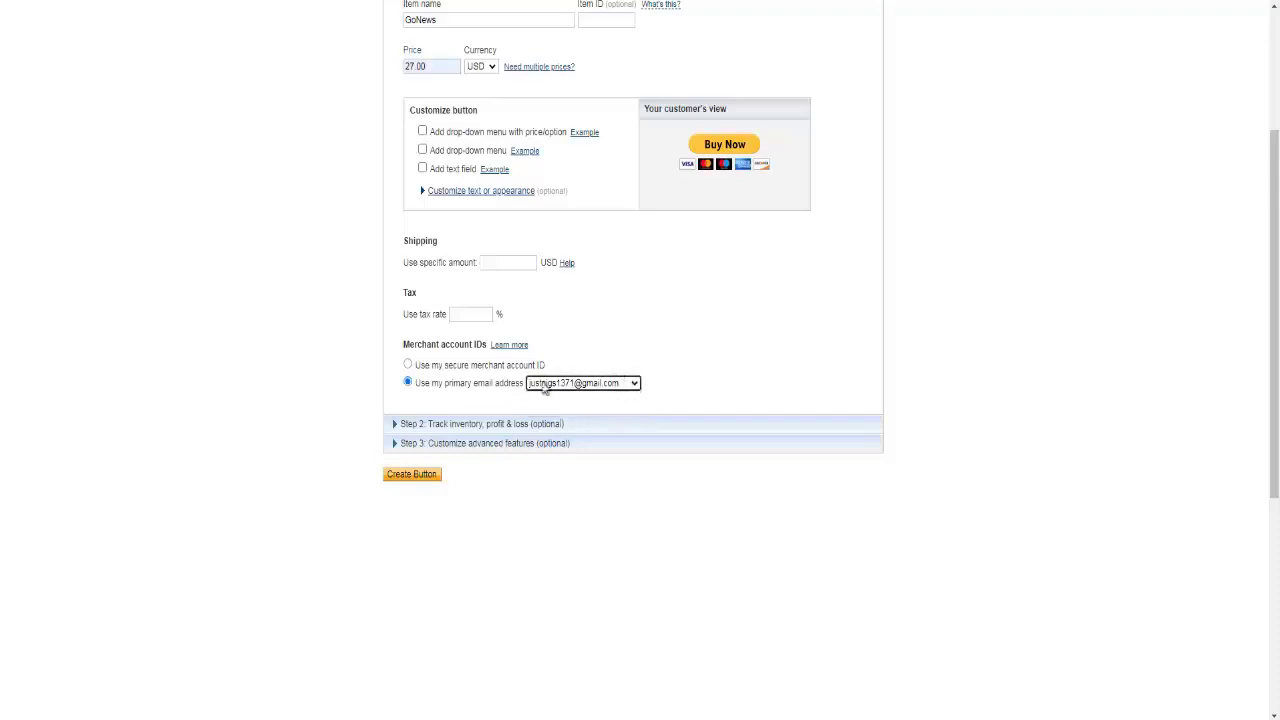
pyautogui.click(634, 386)
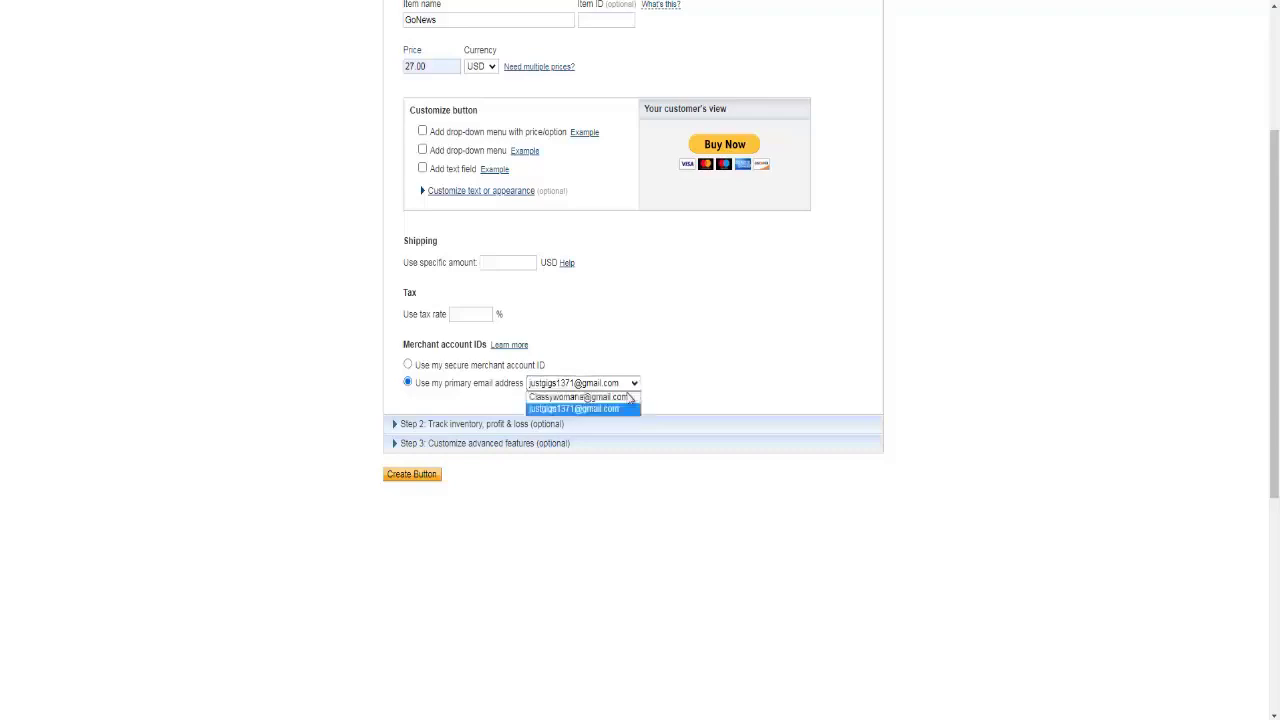
pyautogui.click(626, 398)
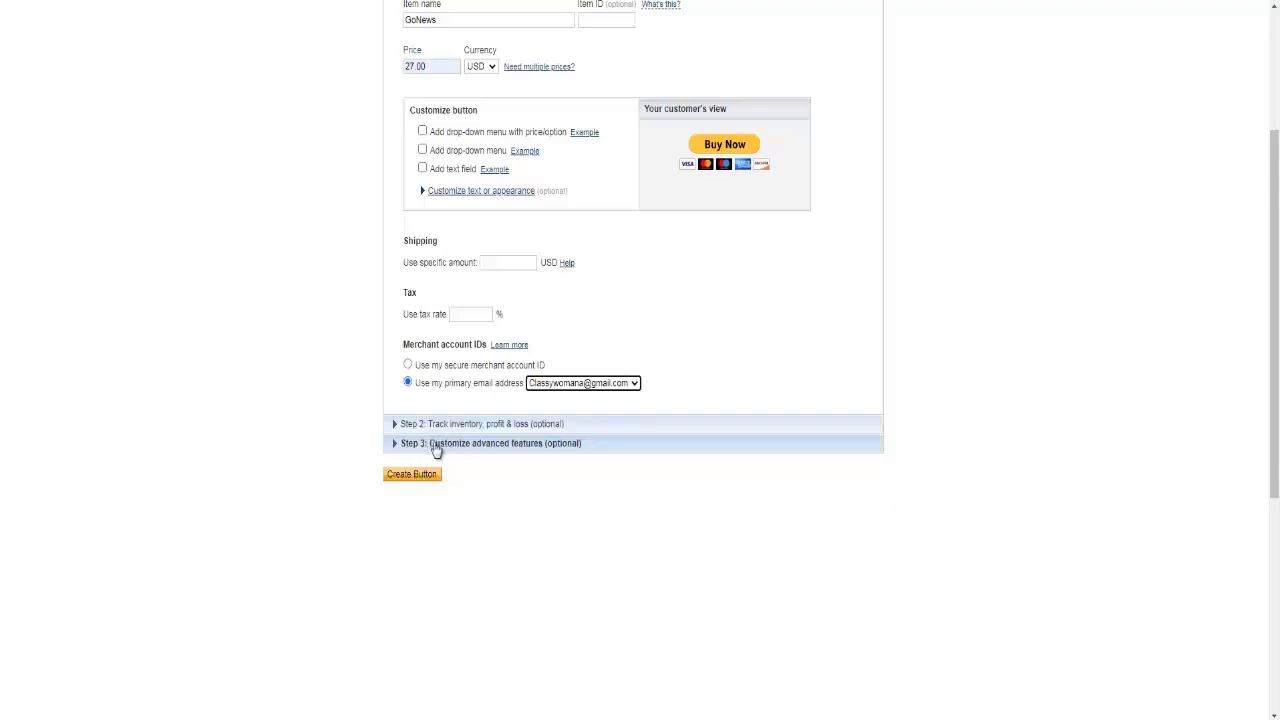
# - Expand advanced checkout customization and answer No to needing the customer's shipping address
pyautogui.click(436, 445)
pyautogui.scroll(-5, 371, 322)
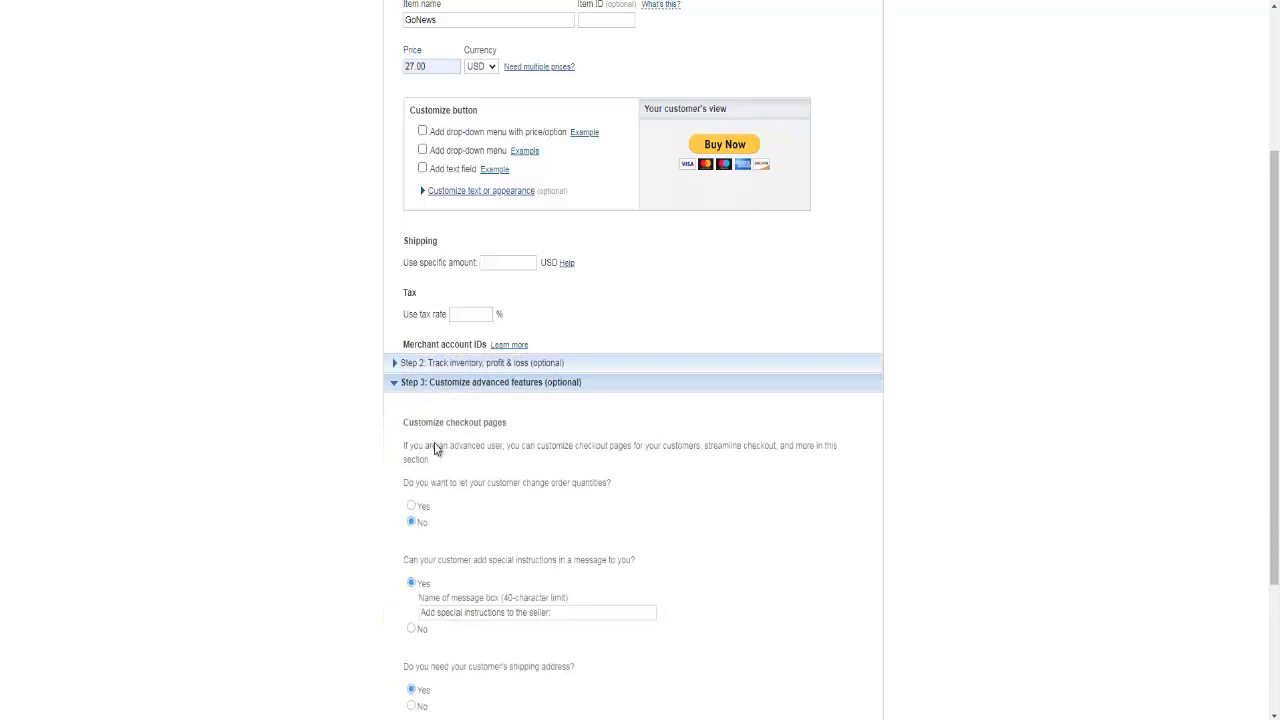
pyautogui.scroll(1, 363, 369)
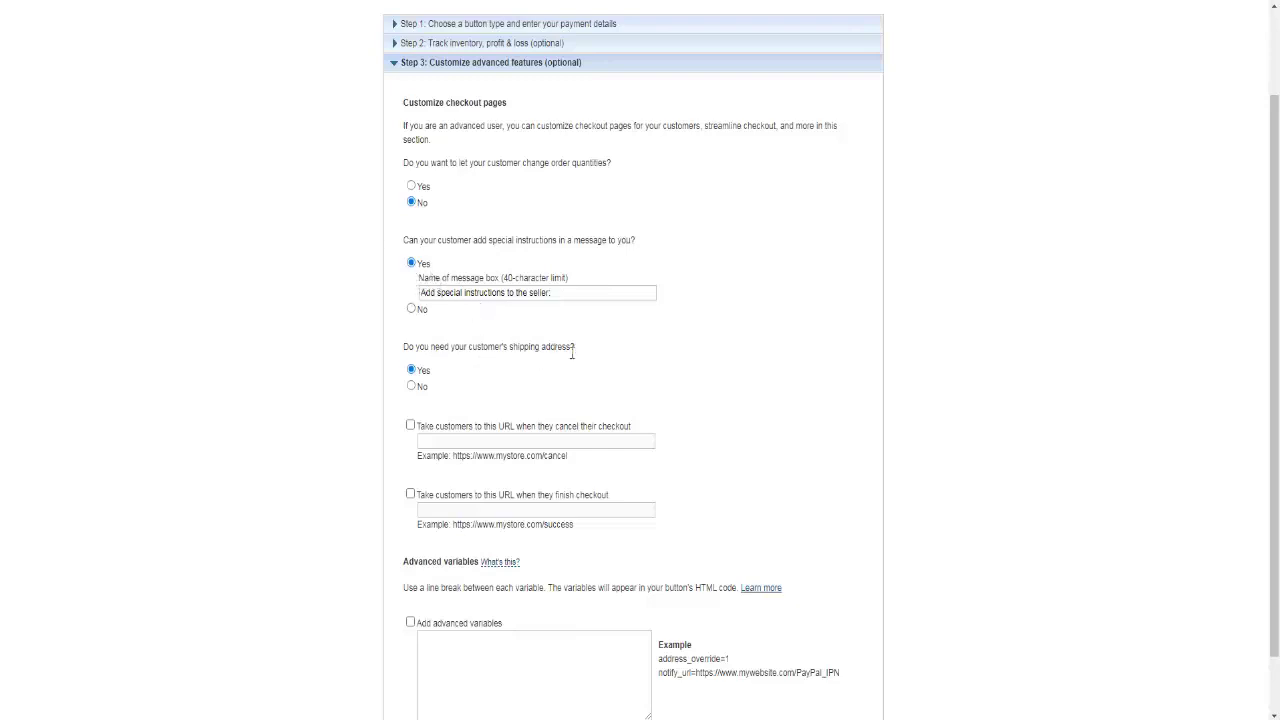
pyautogui.click(411, 386)
# - Enable the finish-checkout redirect option and select the GoNews customer delivery link for copying
pyautogui.click(410, 494)
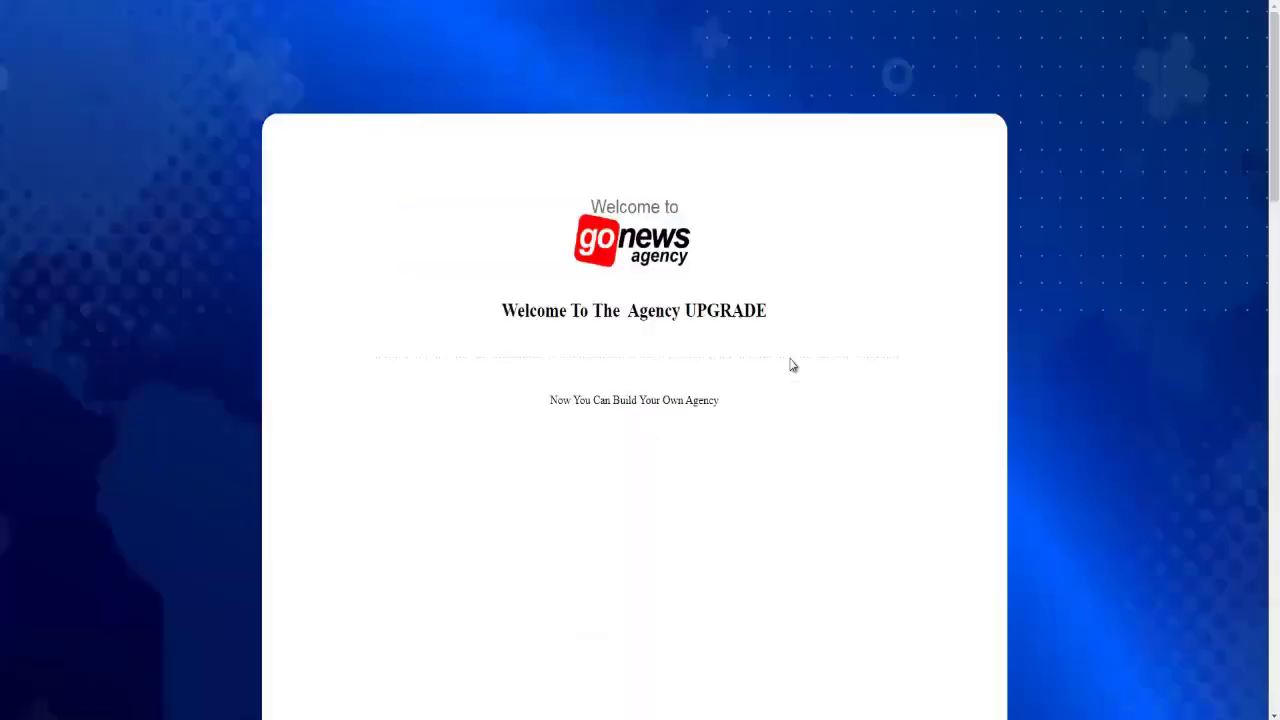
pyautogui.scroll(-15, 792, 380)
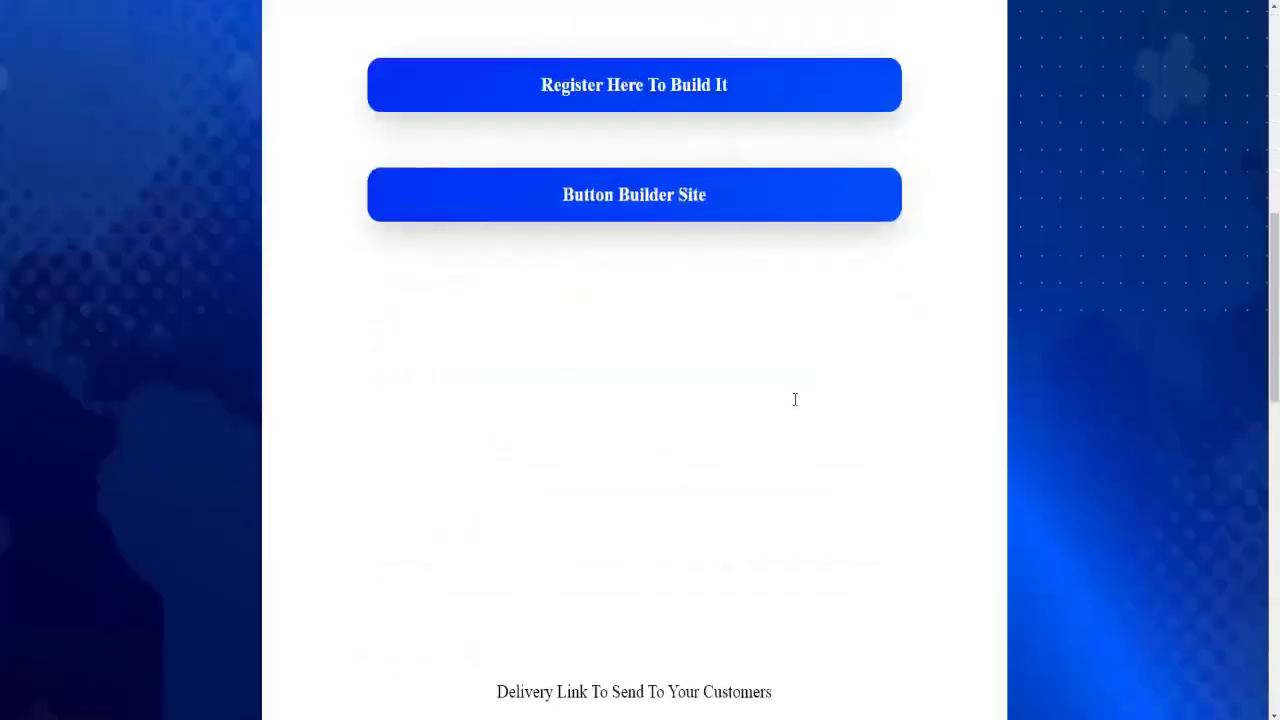
pyautogui.scroll(3, 795, 399)
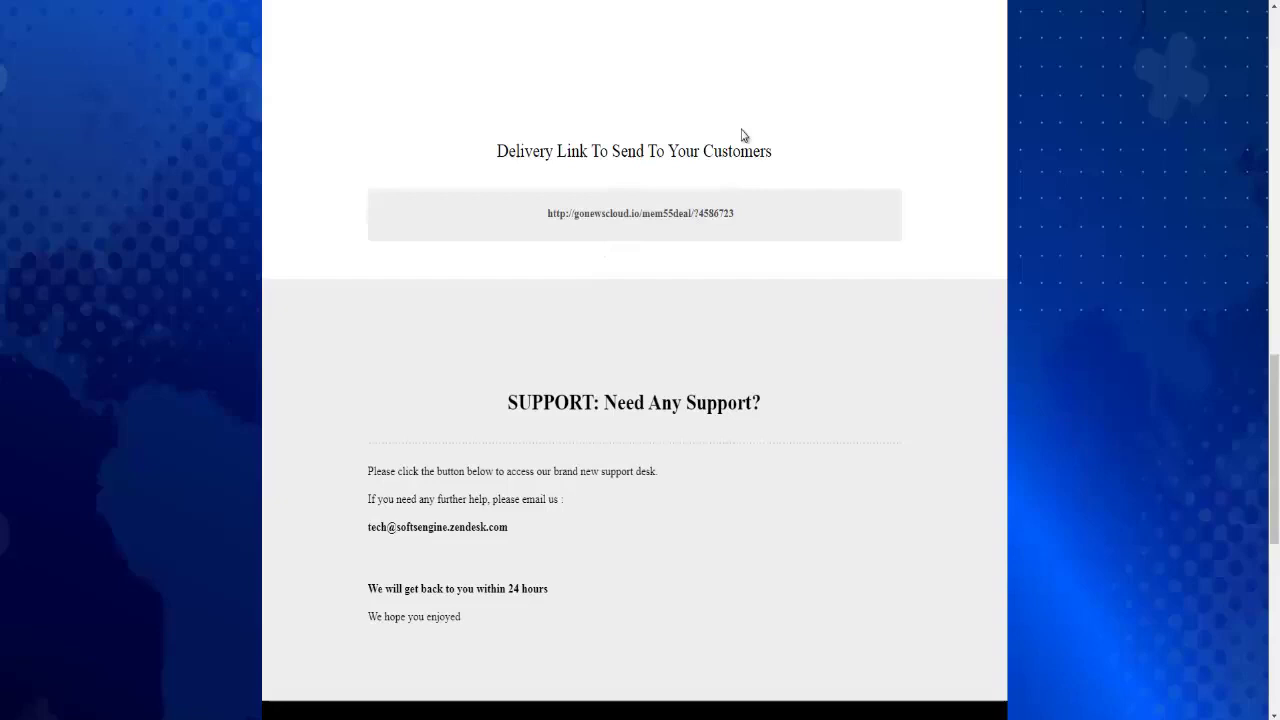
pyautogui.moveTo(736, 213); pyautogui.dragTo(544, 214)
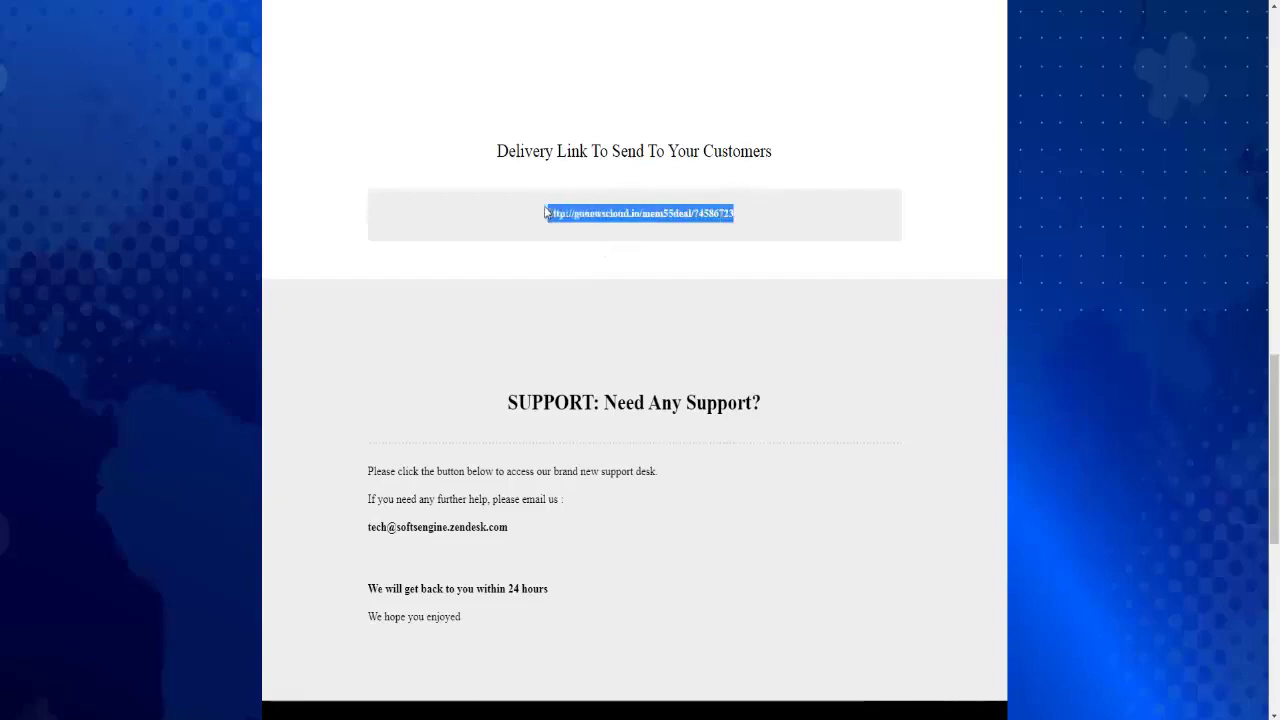
pyautogui.rightClick(557, 213)
# - Copy the GoNews delivery link and paste it into PayPal's finish-checkout URL field
pyautogui.click(577, 223)
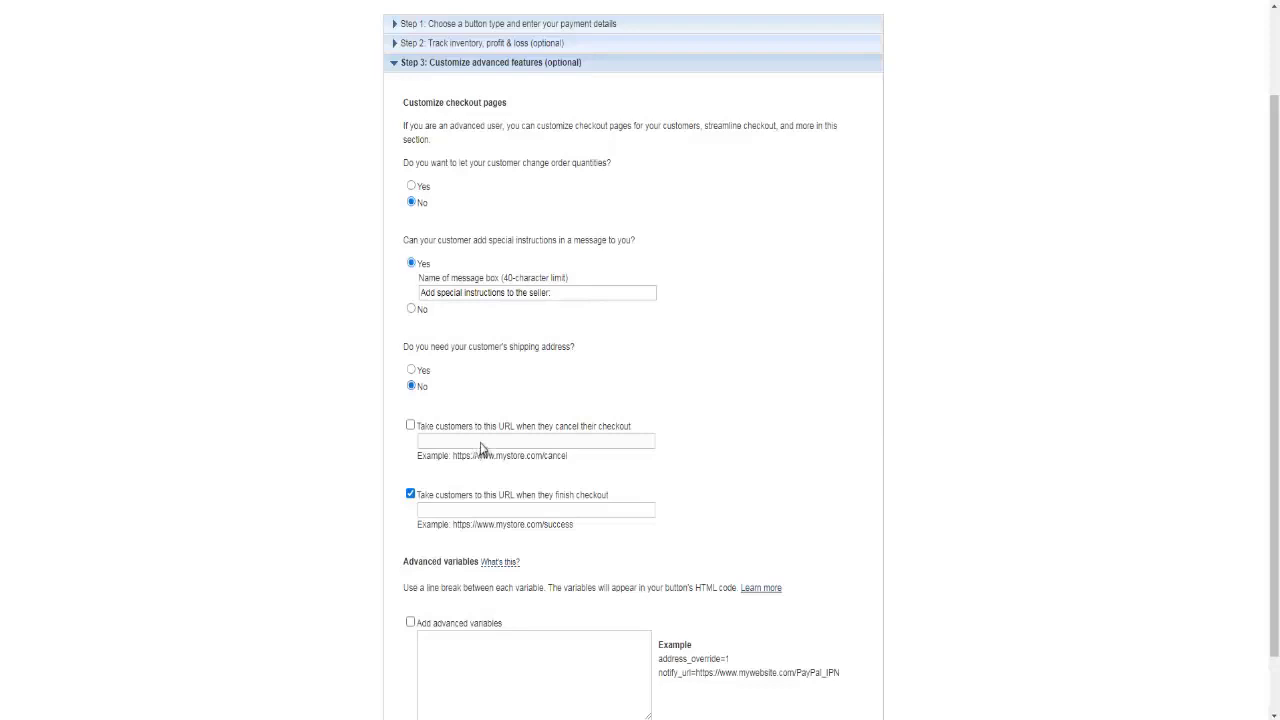
pyautogui.click(536, 508)
pyautogui.rightClick(536, 508)
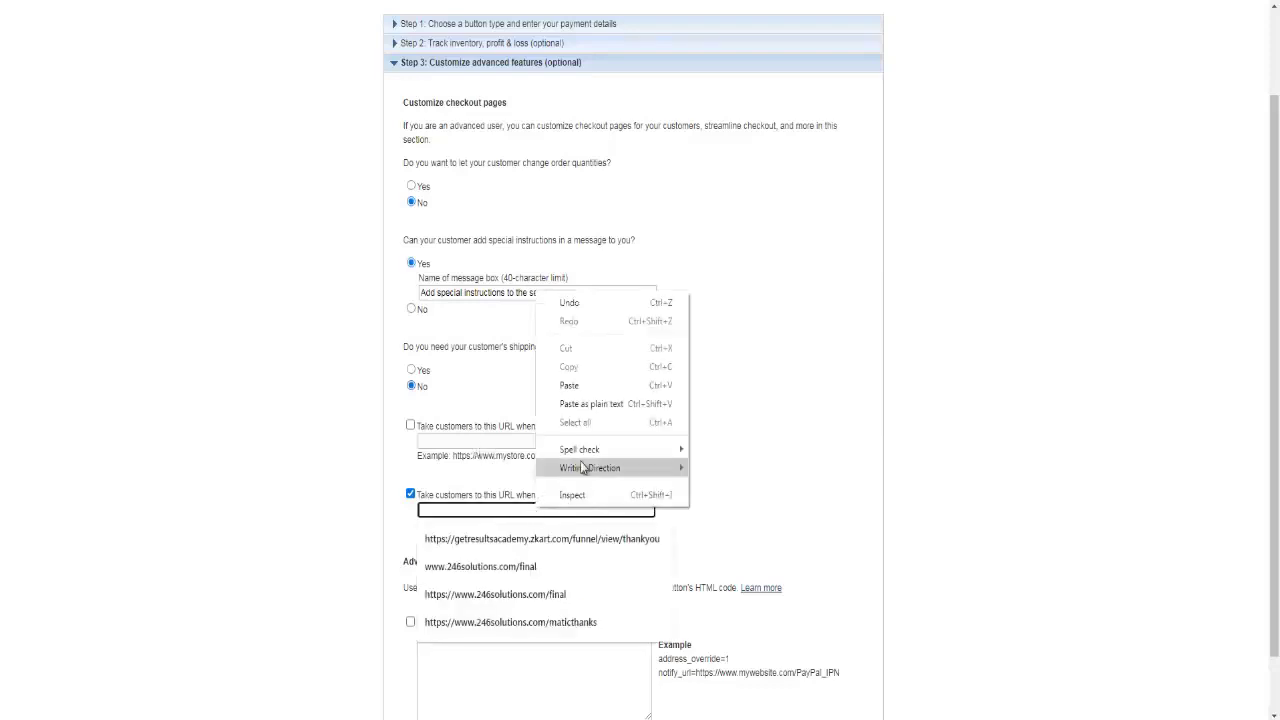
pyautogui.click(570, 386)
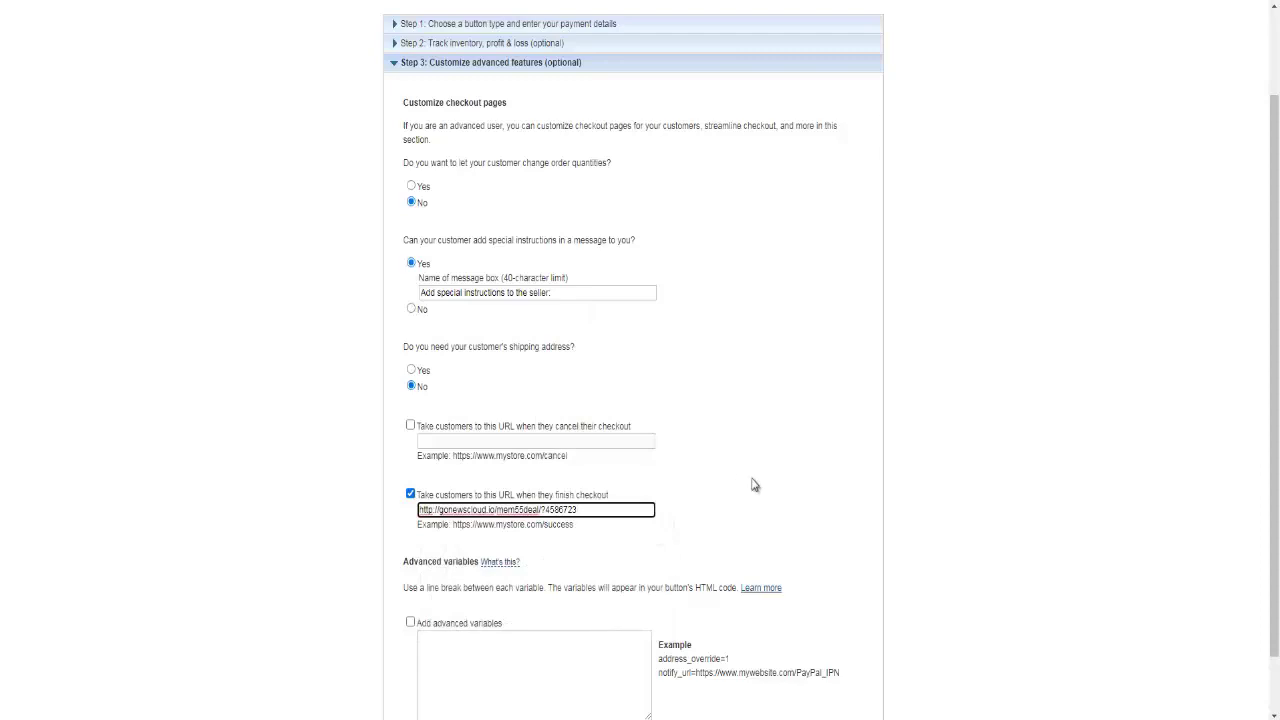
# - Create the Buy Now button and copy all of its generated website HTML code
pyautogui.scroll(-1, 752, 512)
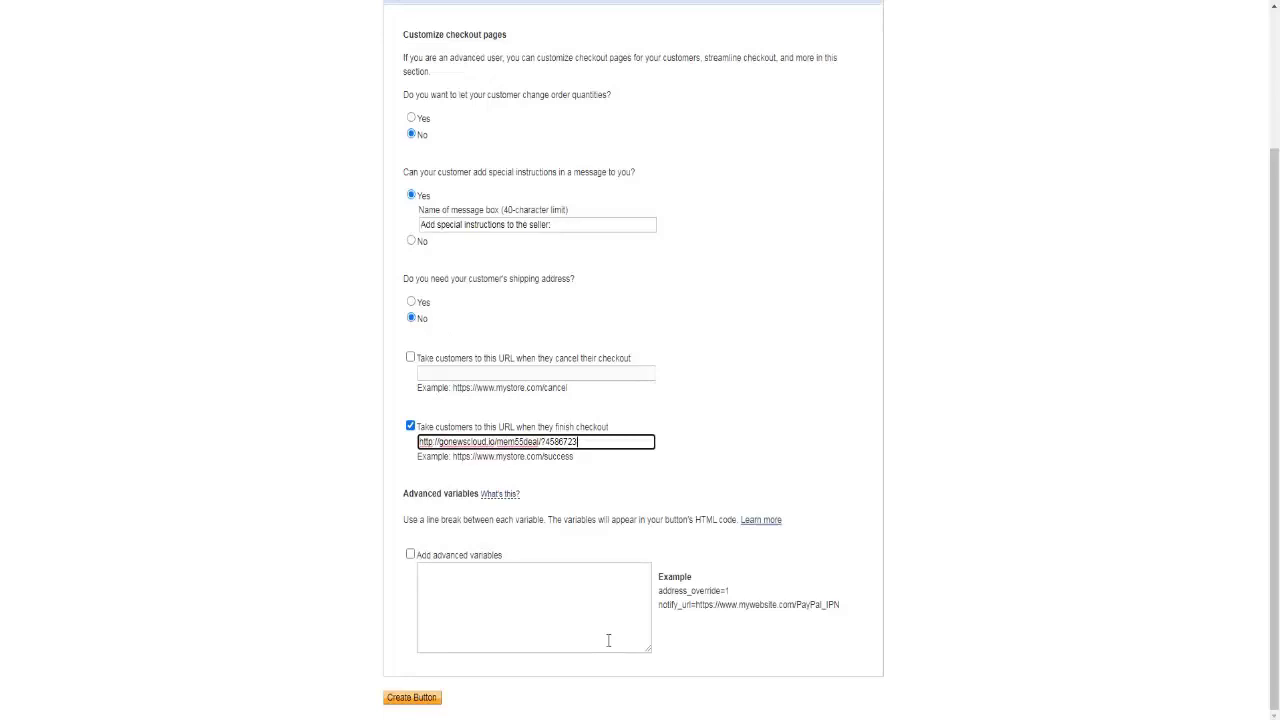
pyautogui.click(421, 700)
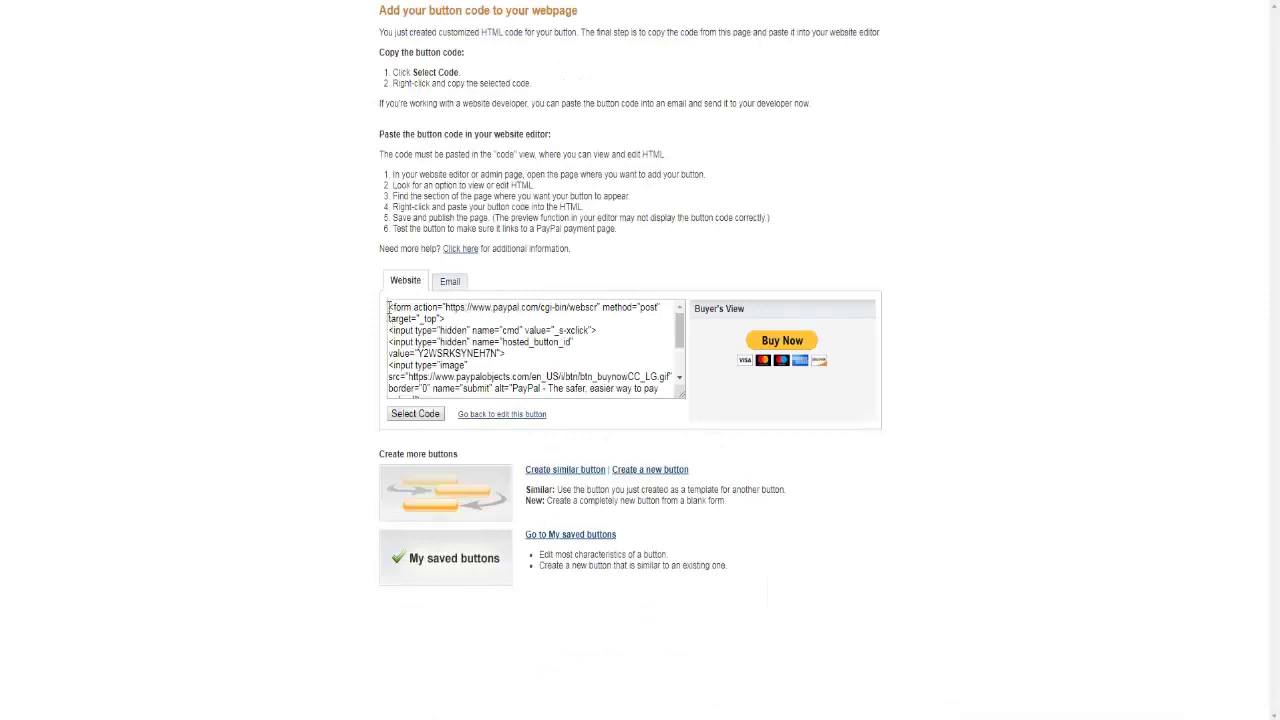
pyautogui.moveTo(388, 307); pyautogui.dragTo(669, 398)
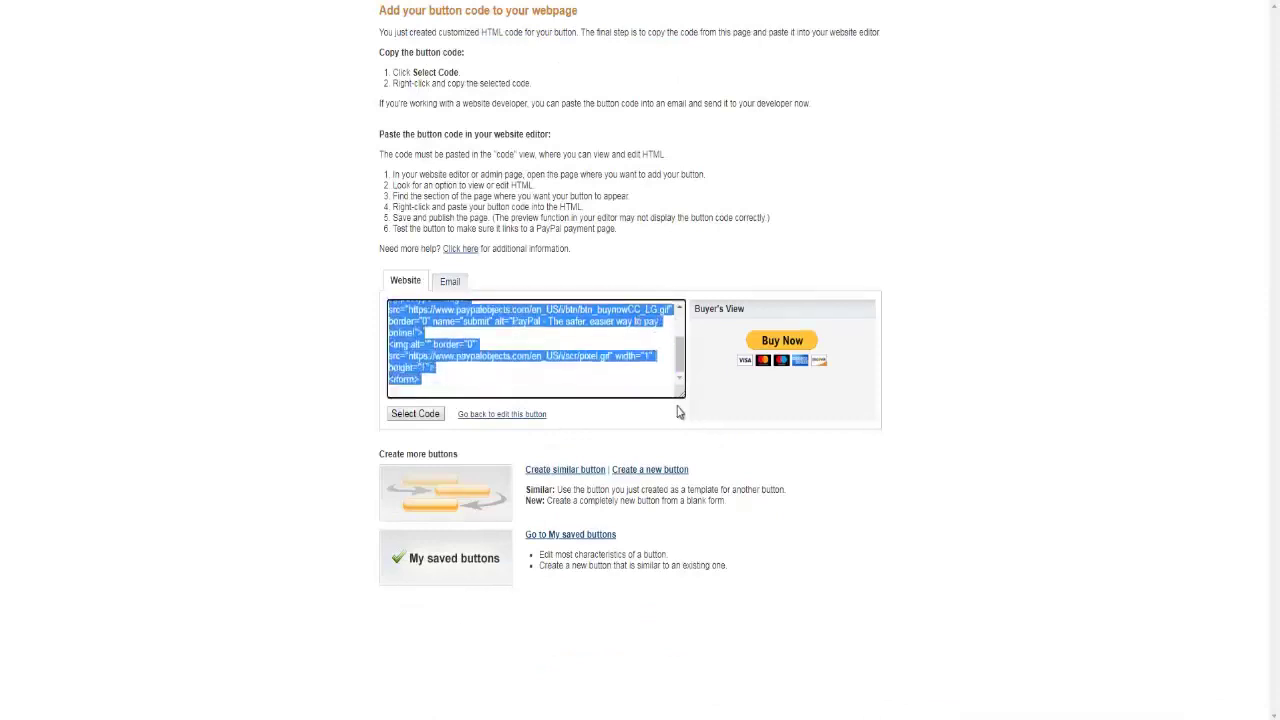
pyautogui.rightClick(481, 317)
pyautogui.click(497, 330)
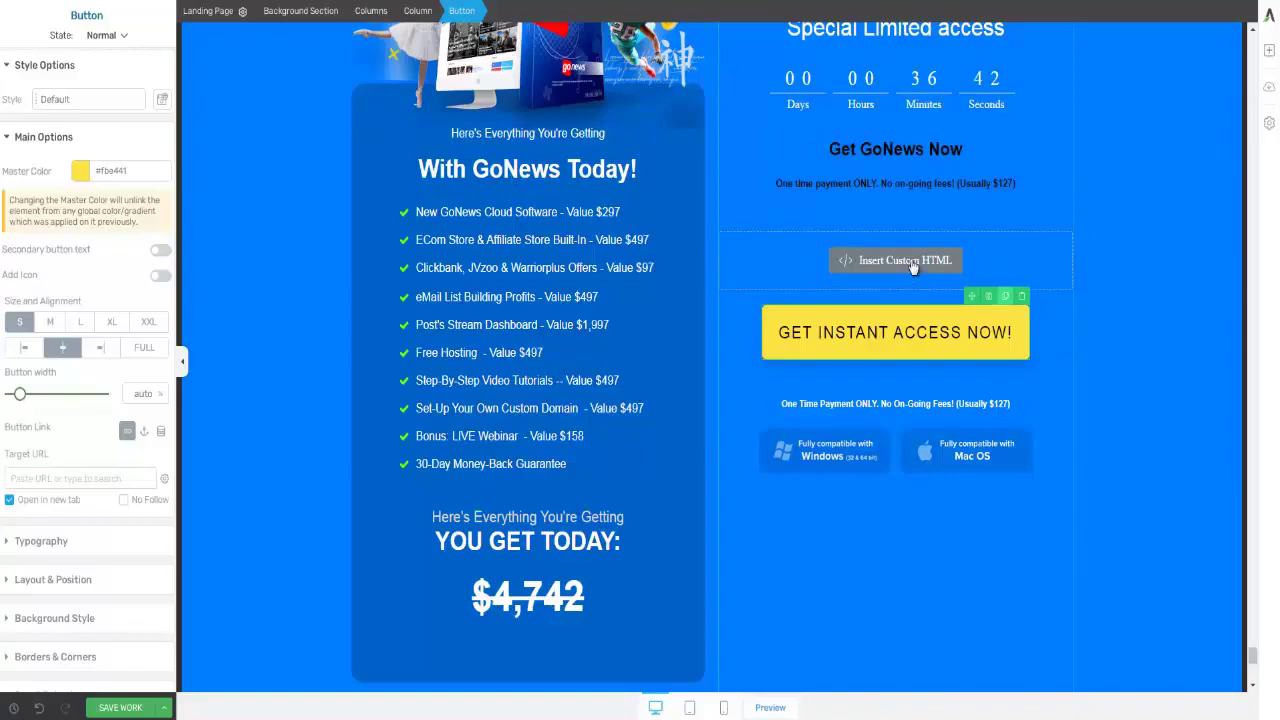
# - Paste the PayPal button code into the Custom HTML block above GET INSTANT ACCESS NOW and save
pyautogui.click(910, 259)
pyautogui.click(910, 259)
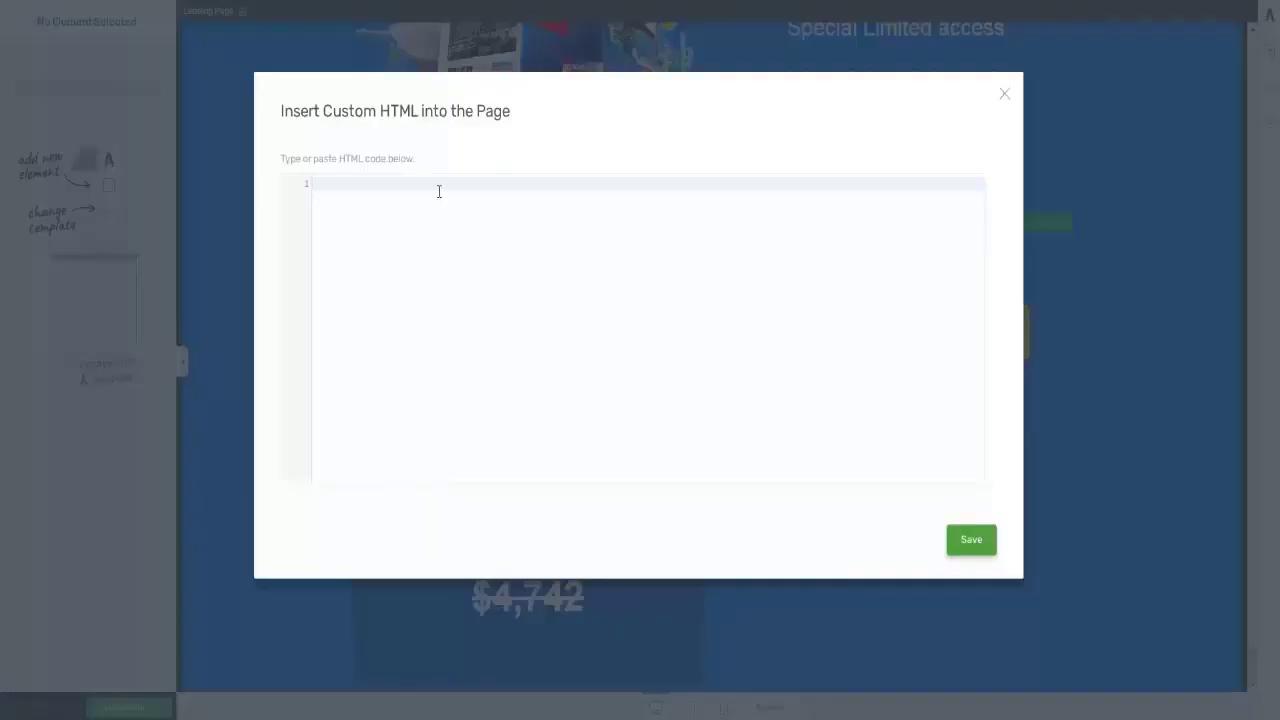
pyautogui.hotkey('ctrl', 'v')
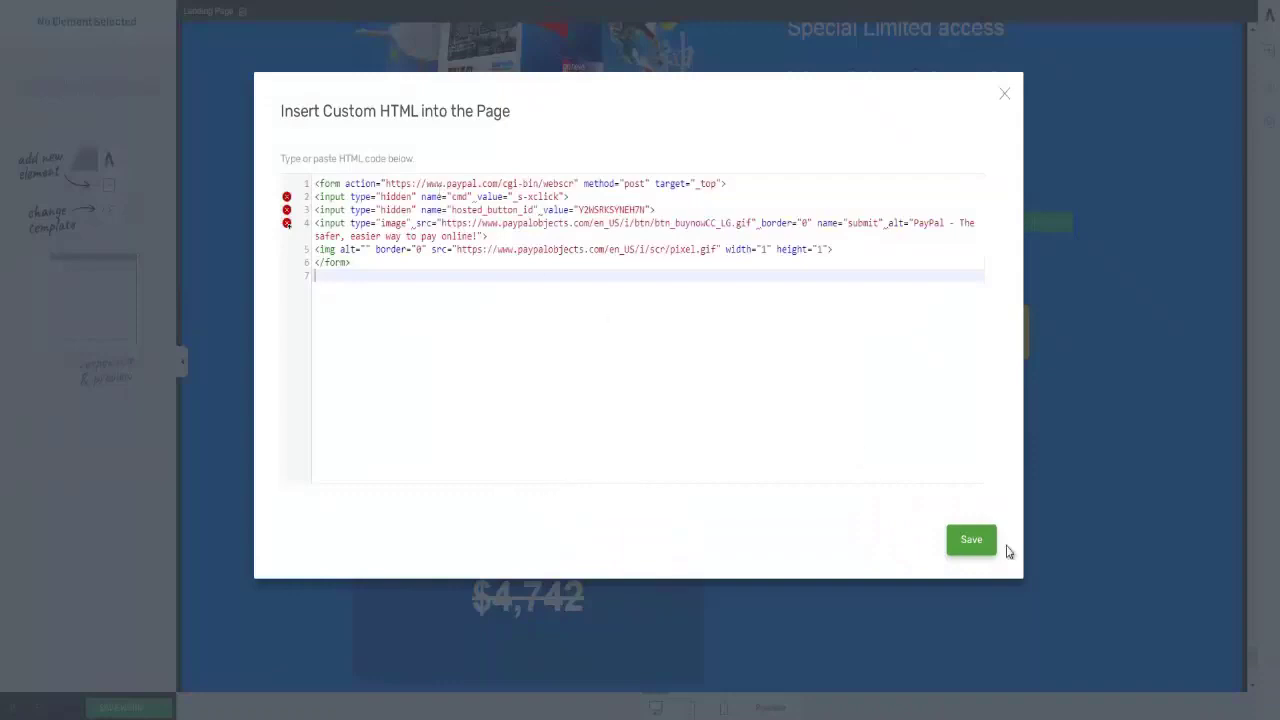
pyautogui.click(971, 540)
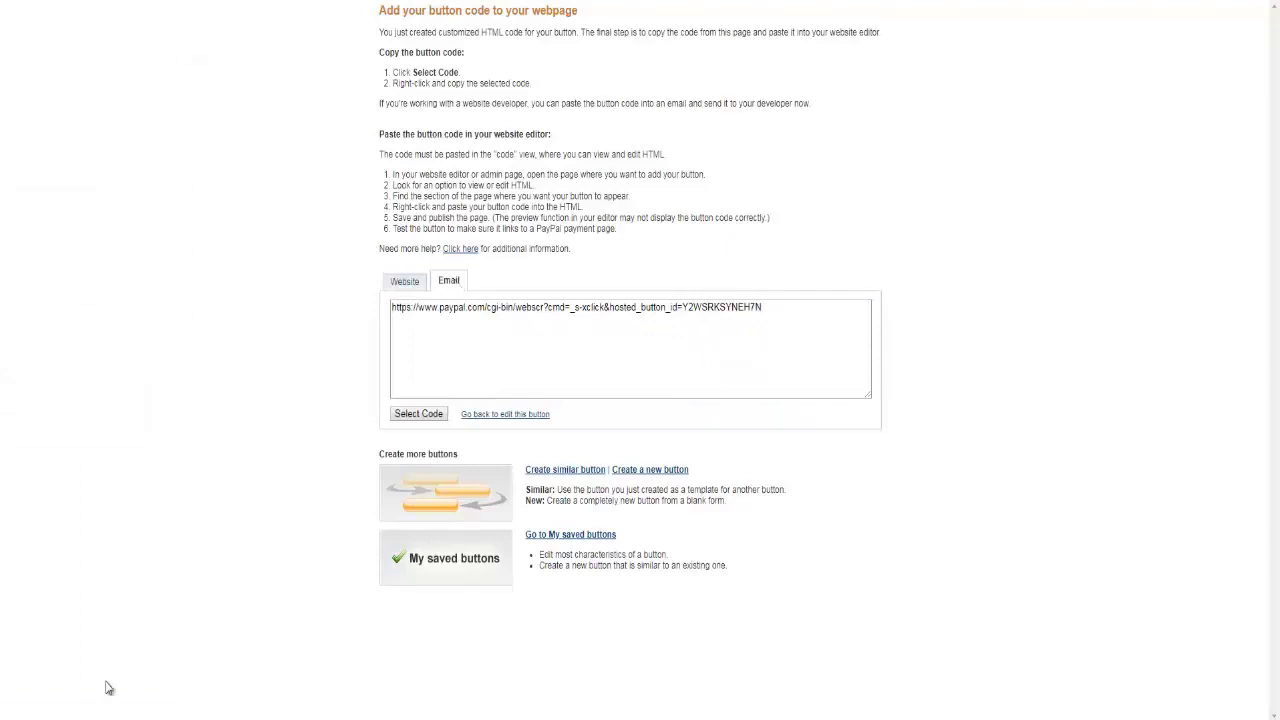
# - Select and copy the direct checkout URL shown on the button's Email tab
pyautogui.moveTo(776, 309); pyautogui.dragTo(395, 313)
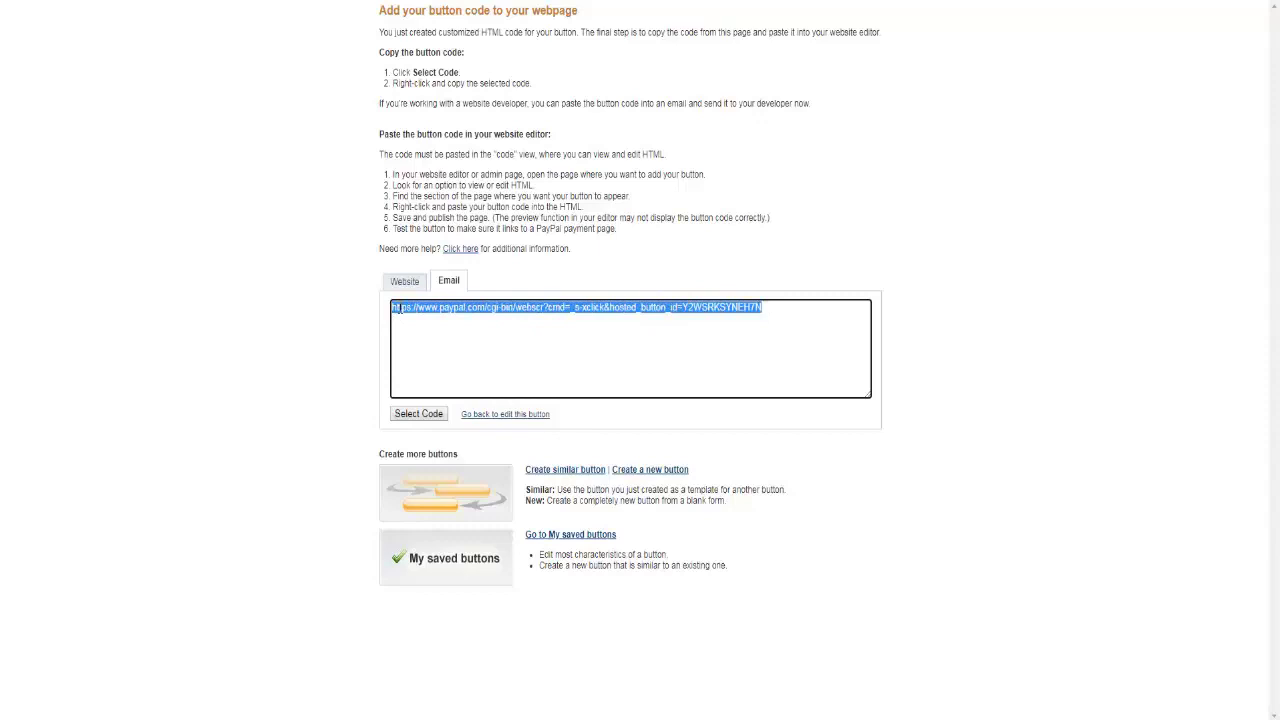
pyautogui.rightClick(397, 305)
pyautogui.click(413, 323)
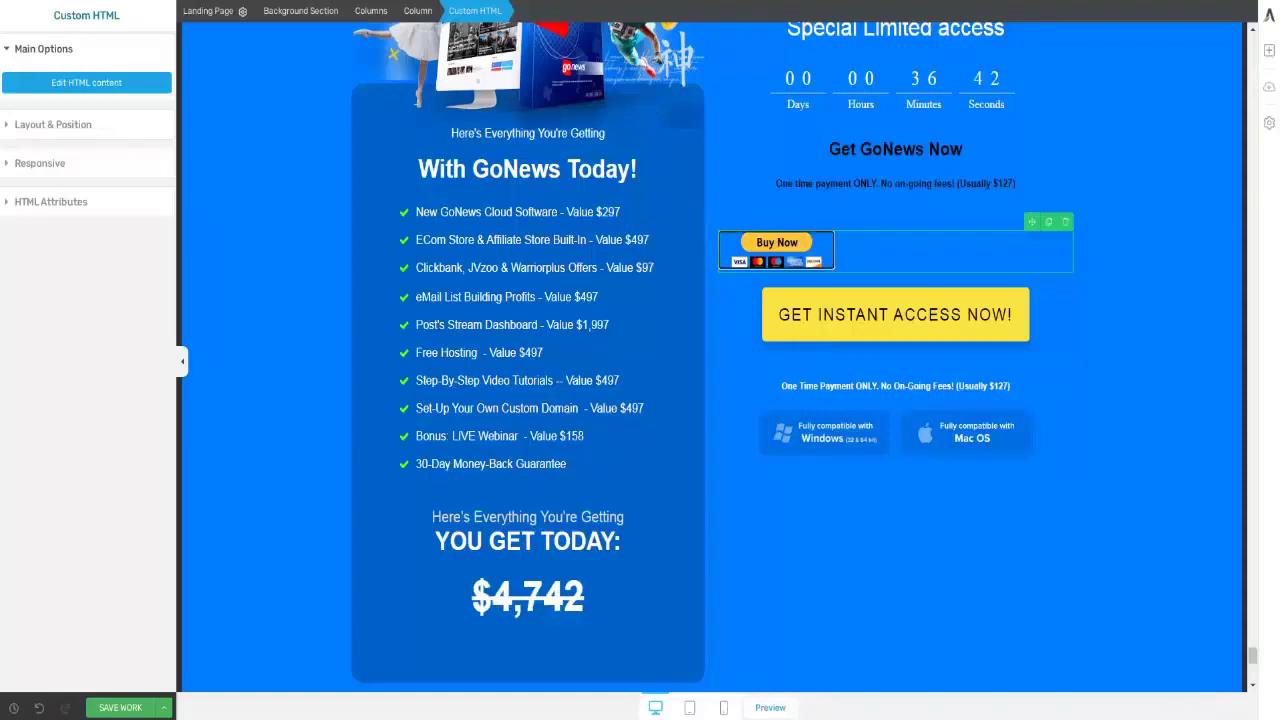
# - Set the GET INSTANT ACCESS NOW button's Target URL to the PayPal checkout link and save
pyautogui.click(905, 325)
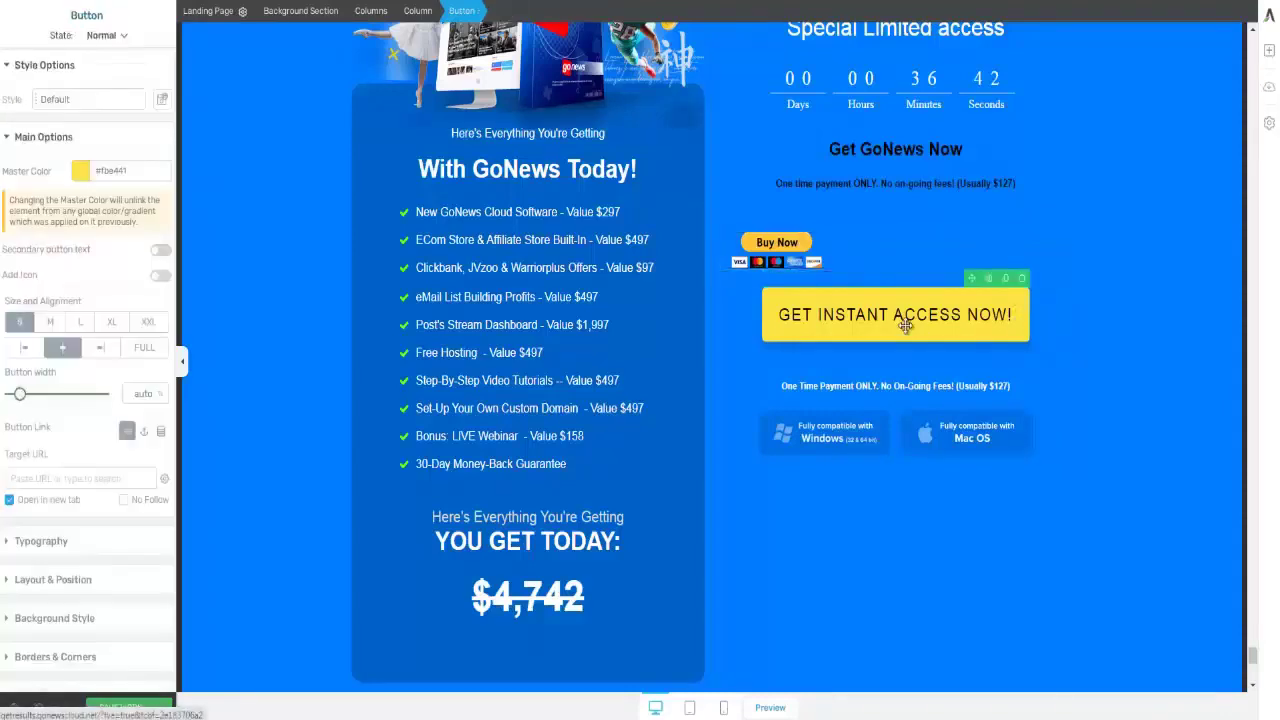
pyautogui.click(57, 478)
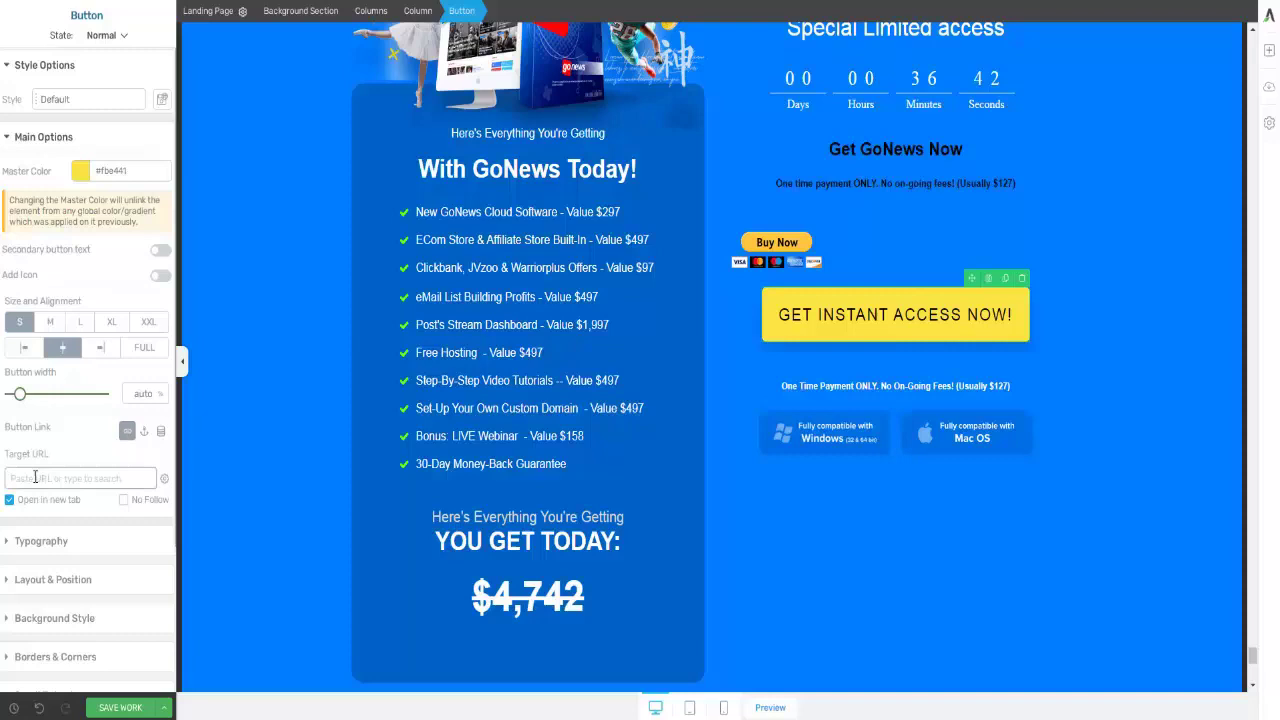
pyautogui.hotkey('ctrl', 'v')
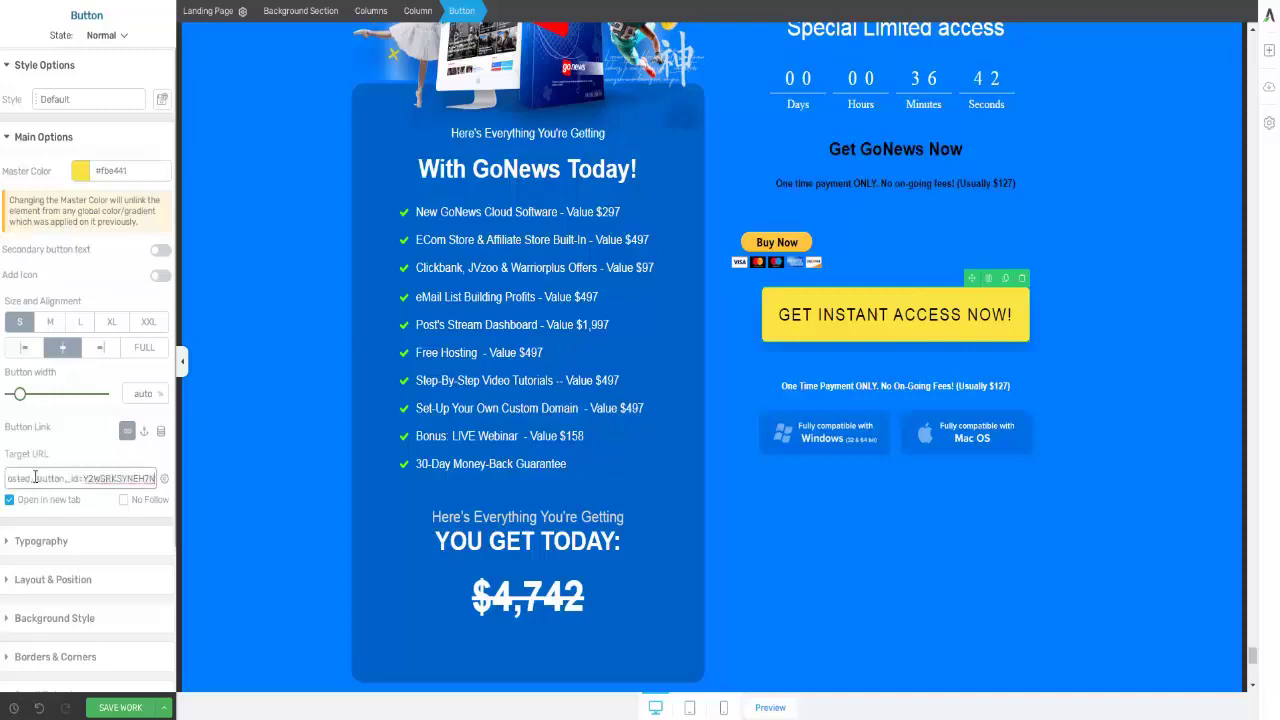
pyautogui.click(120, 708)
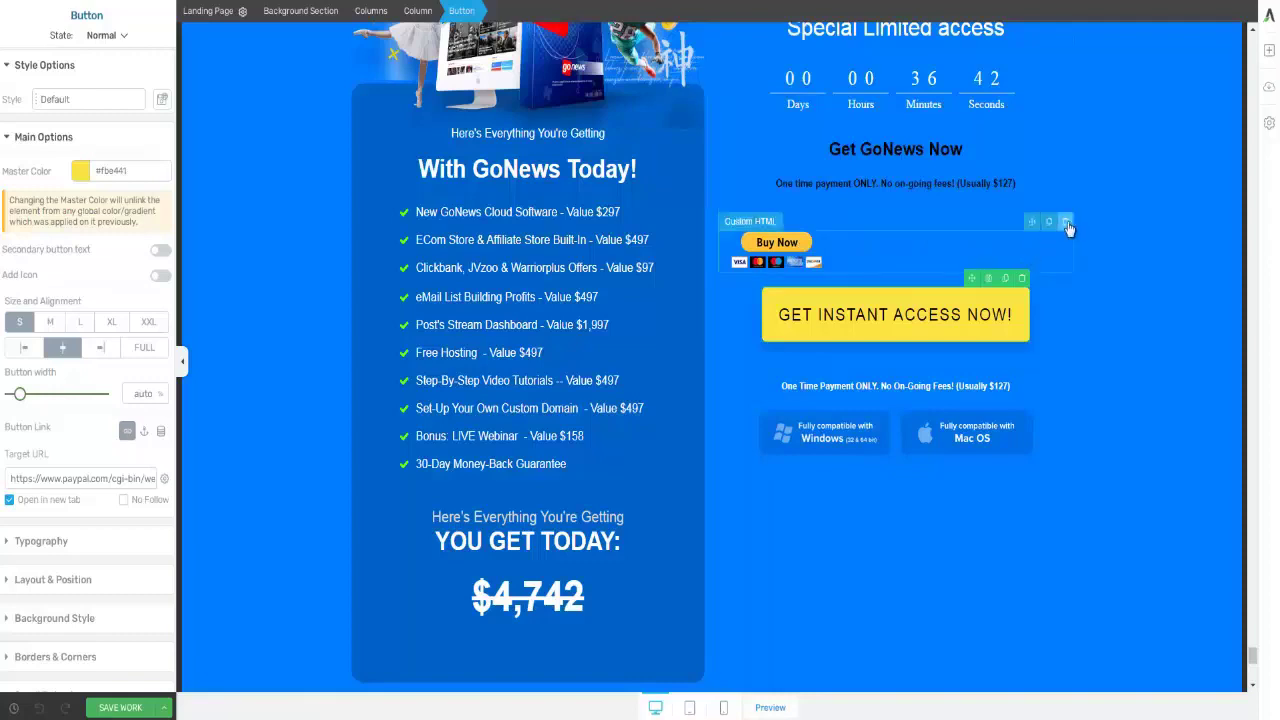
# - Delete the Custom HTML Buy Now block and save the landing page
pyautogui.click(1066, 222)
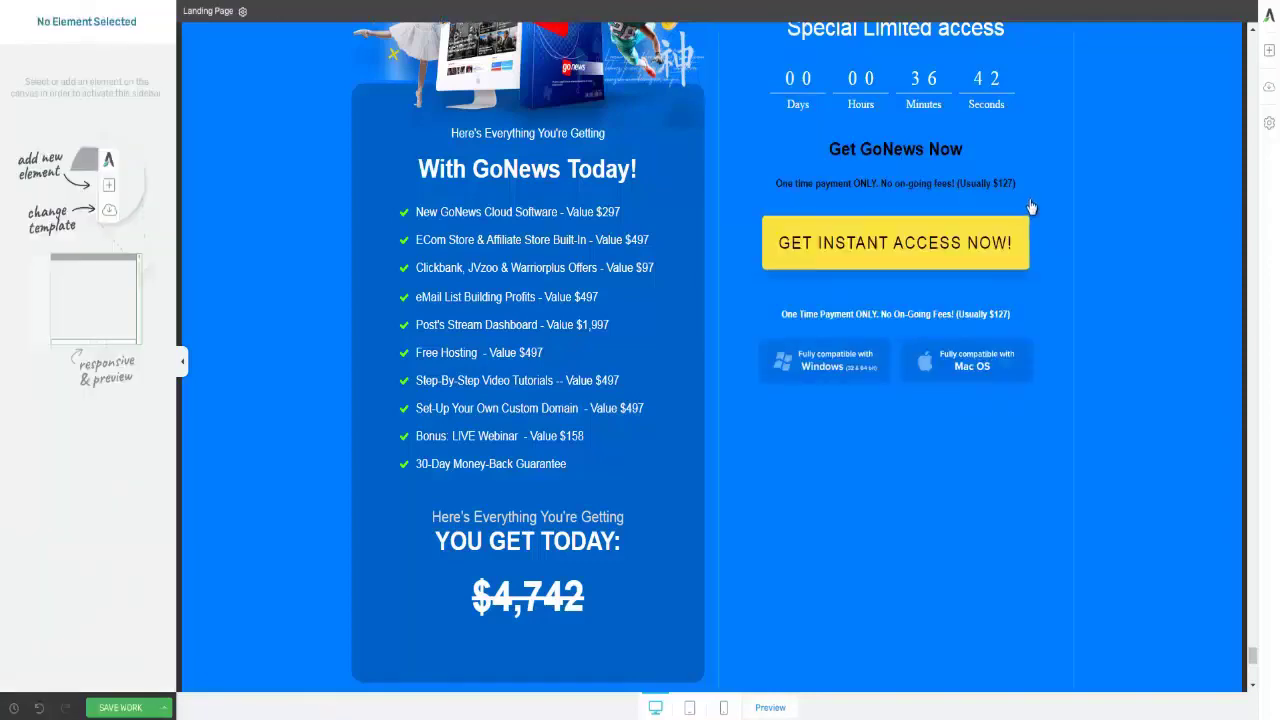
pyautogui.click(124, 708)
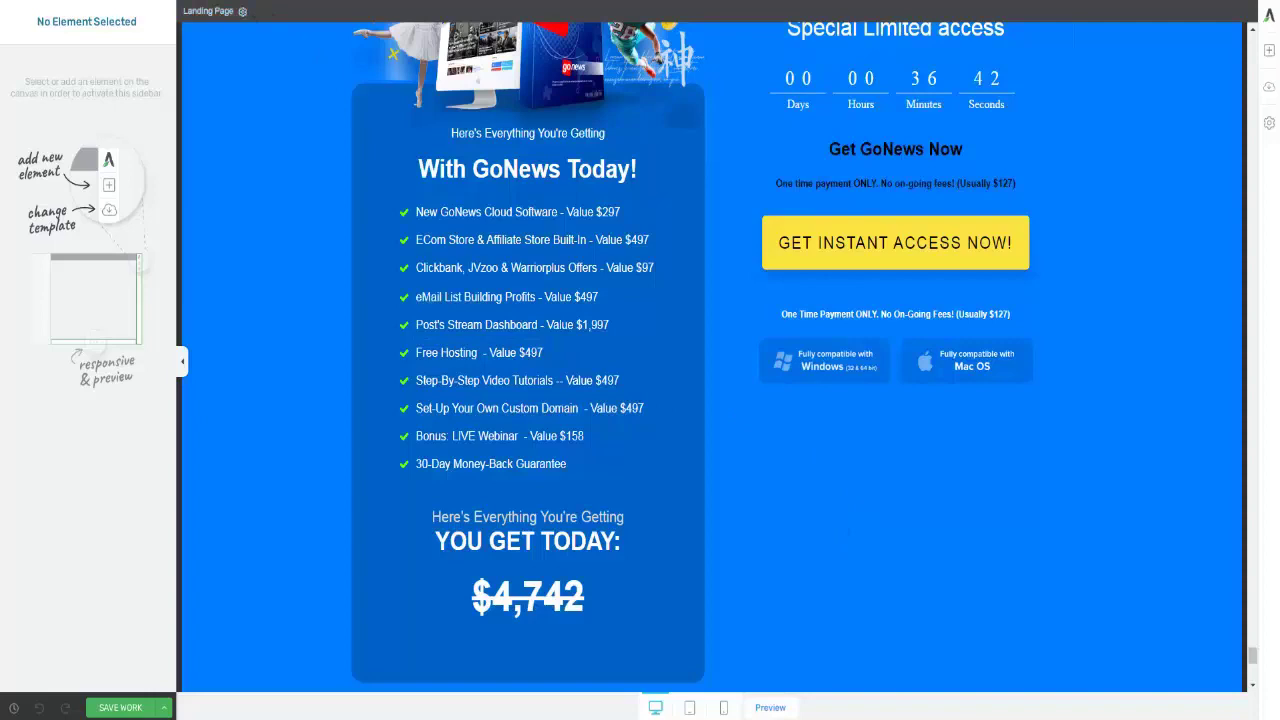
# - Copy the sales page address and load it in a new browser tab
pyautogui.rightClick(157, 0)
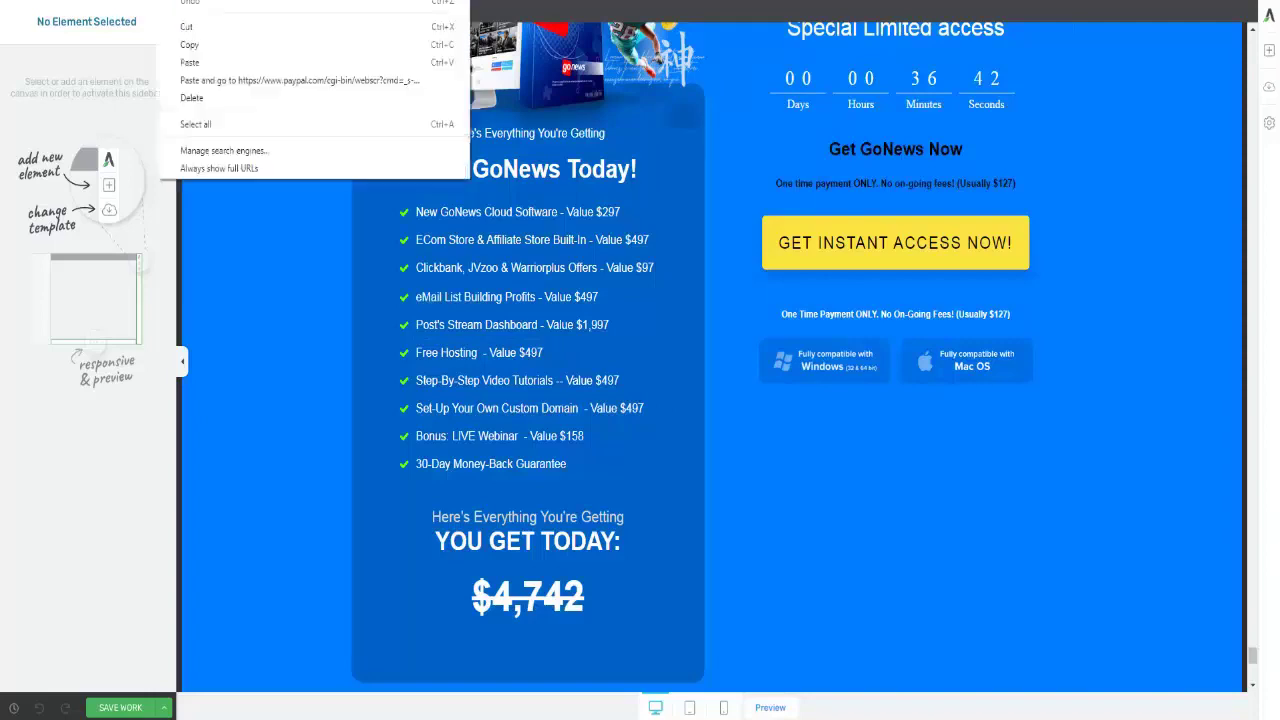
pyautogui.click(189, 45)
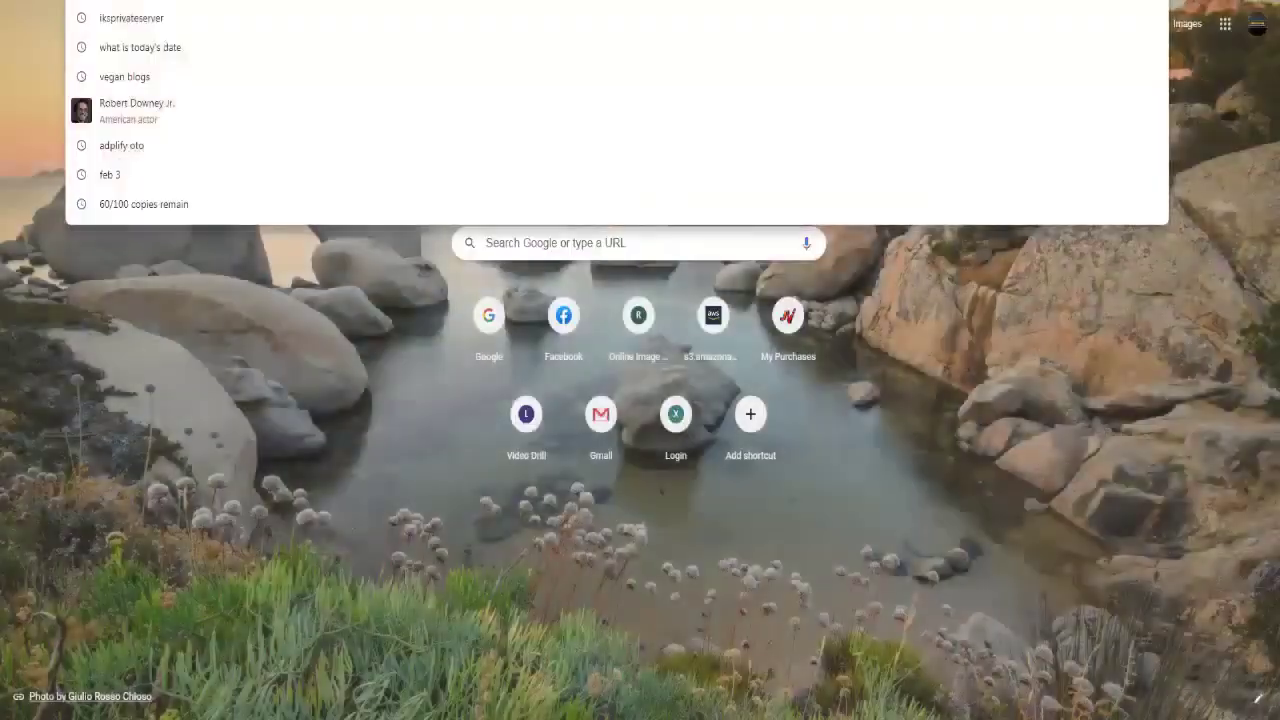
pyautogui.rightClick(886, 2)
pyautogui.click(923, 52)
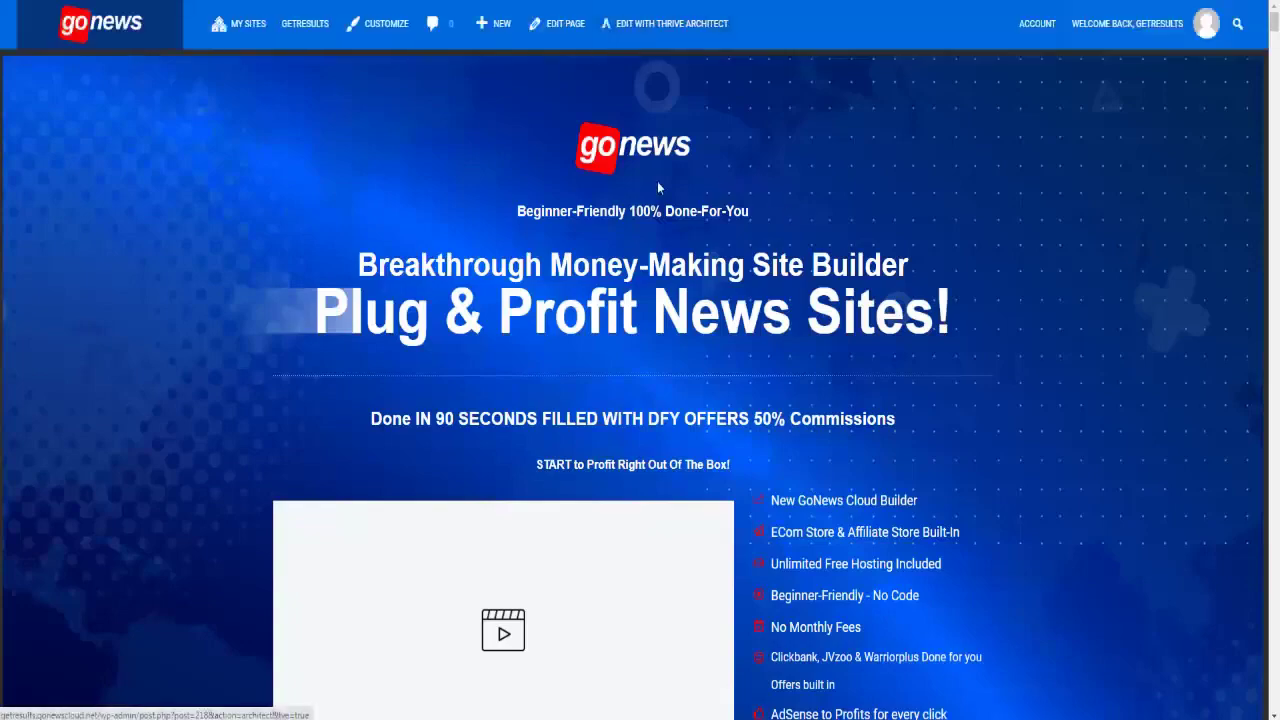
# - Scroll through the live sales page to check the yellow access buttons
pyautogui.scroll(-8, 711, 317)
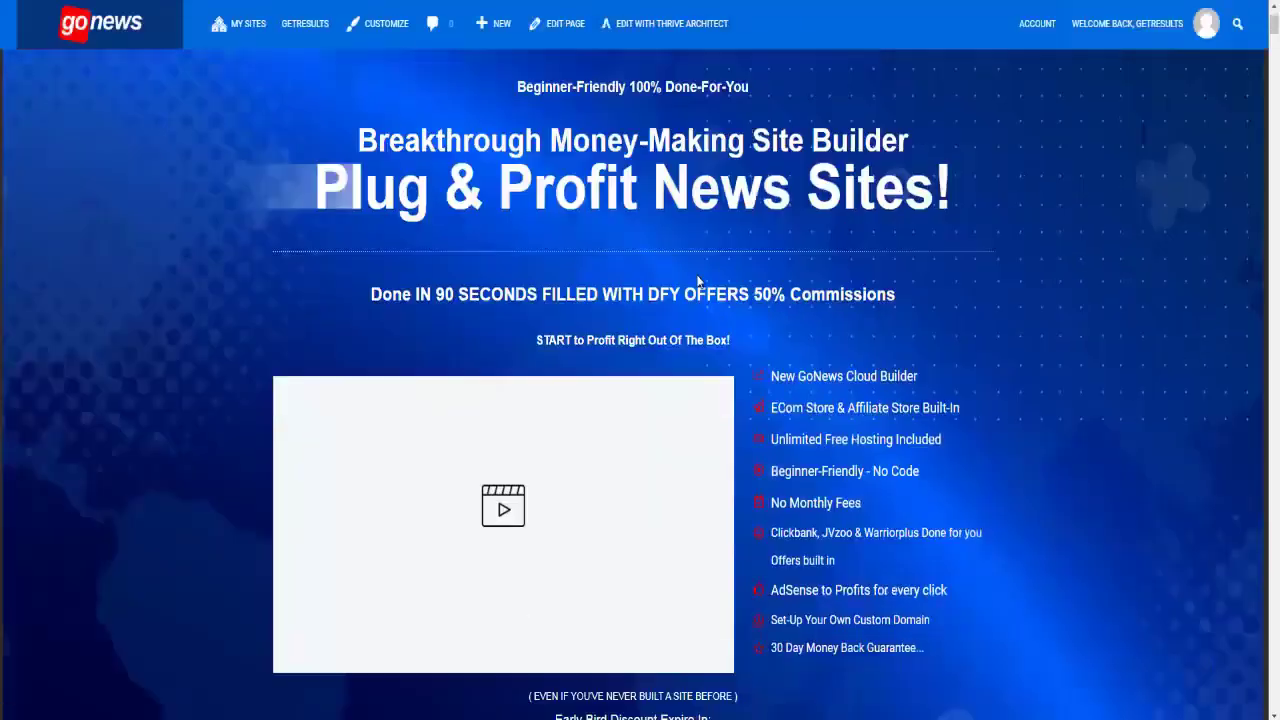
pyautogui.scroll(-20, 711, 317)
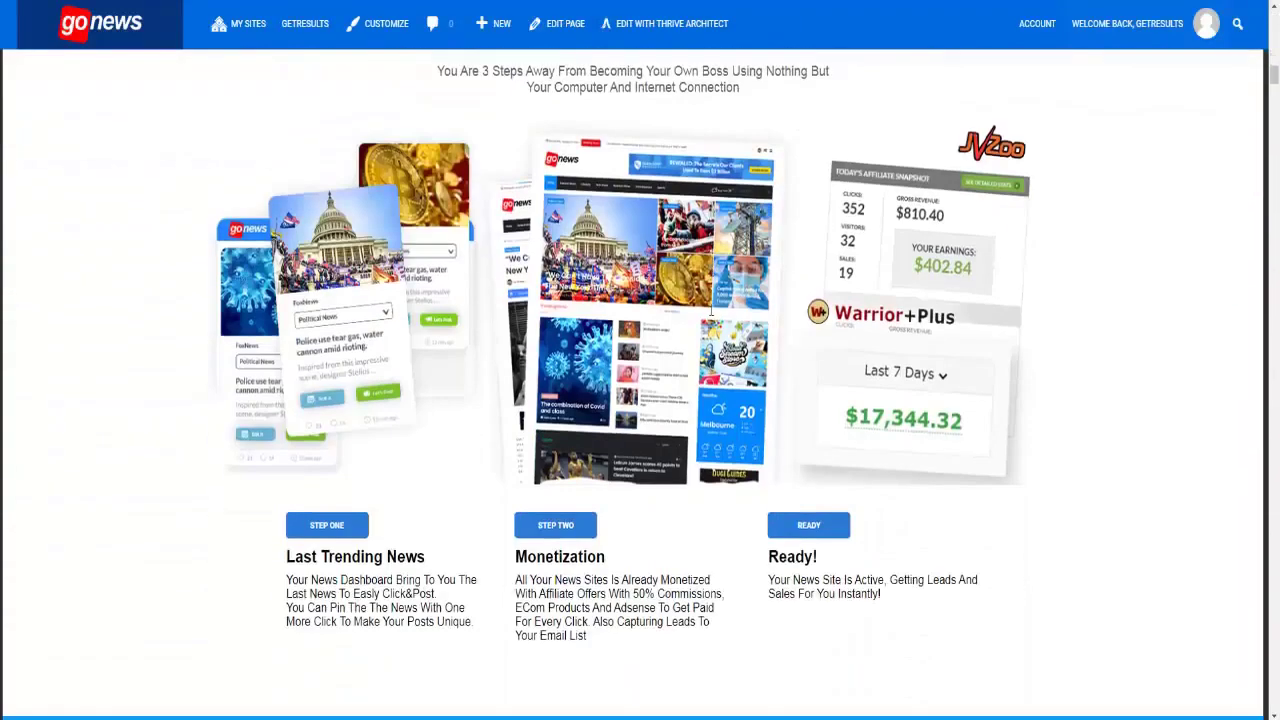
pyautogui.scroll(-9, 711, 317)
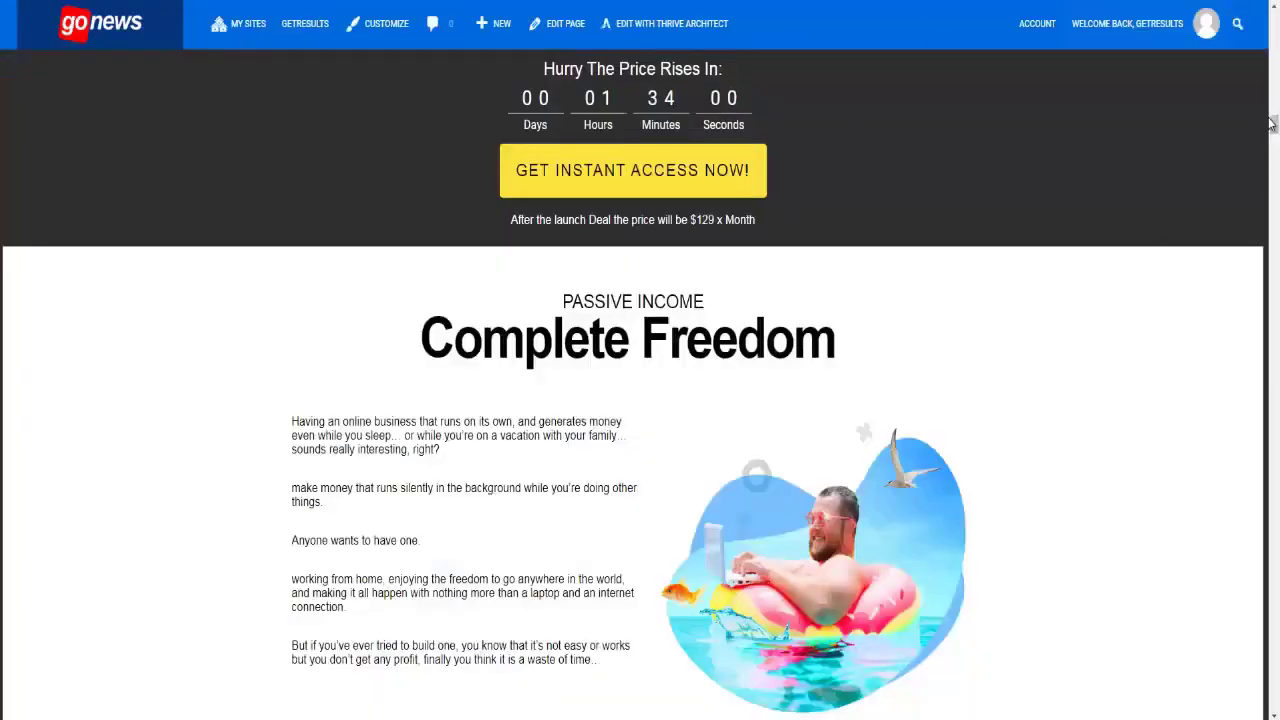
pyautogui.click(1275, 270)
pyautogui.moveTo(1275, 270); pyautogui.dragTo(1274, 684)
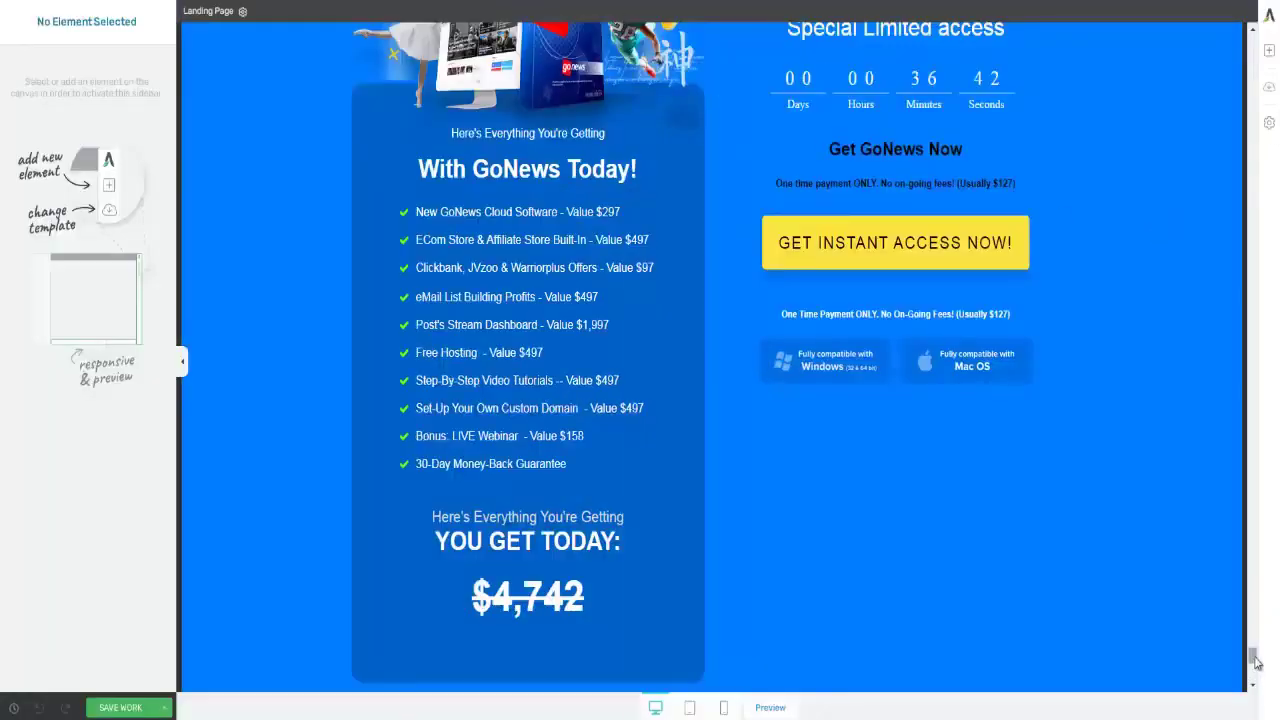
pyautogui.moveTo(1253, 660); pyautogui.dragTo(1252, 76)
pyautogui.click(785, 104)
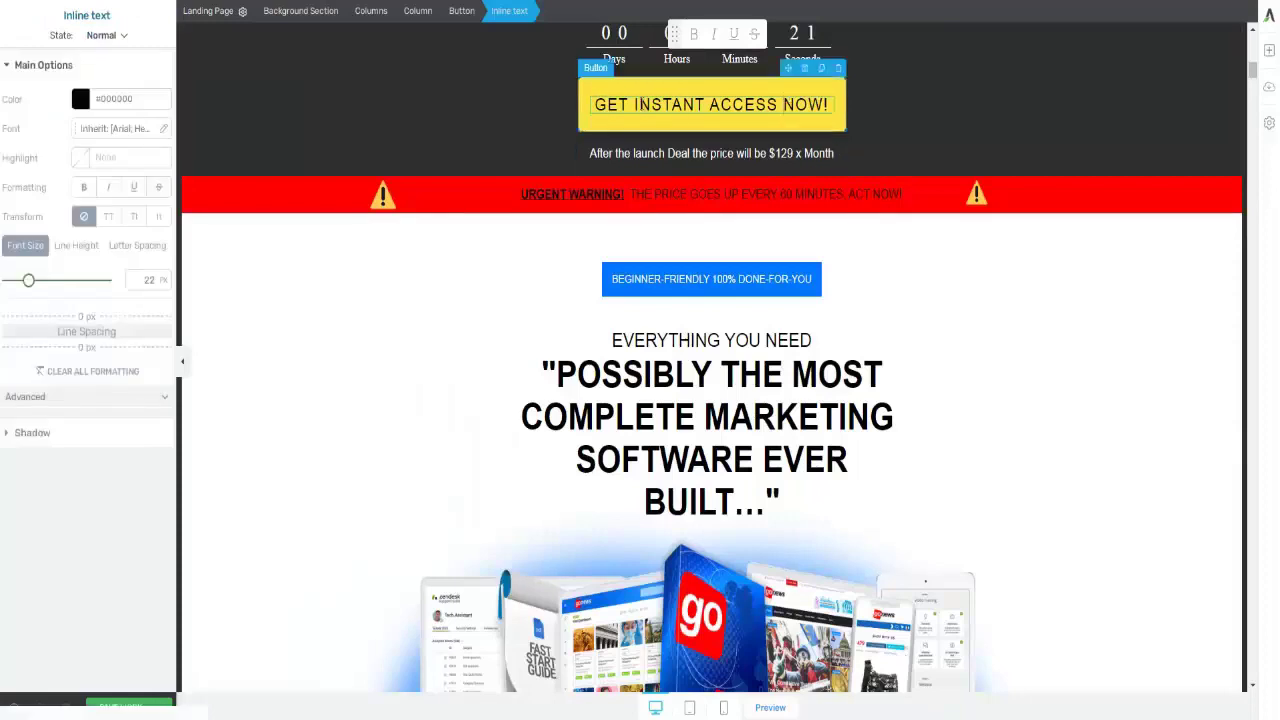
pyautogui.click(591, 121)
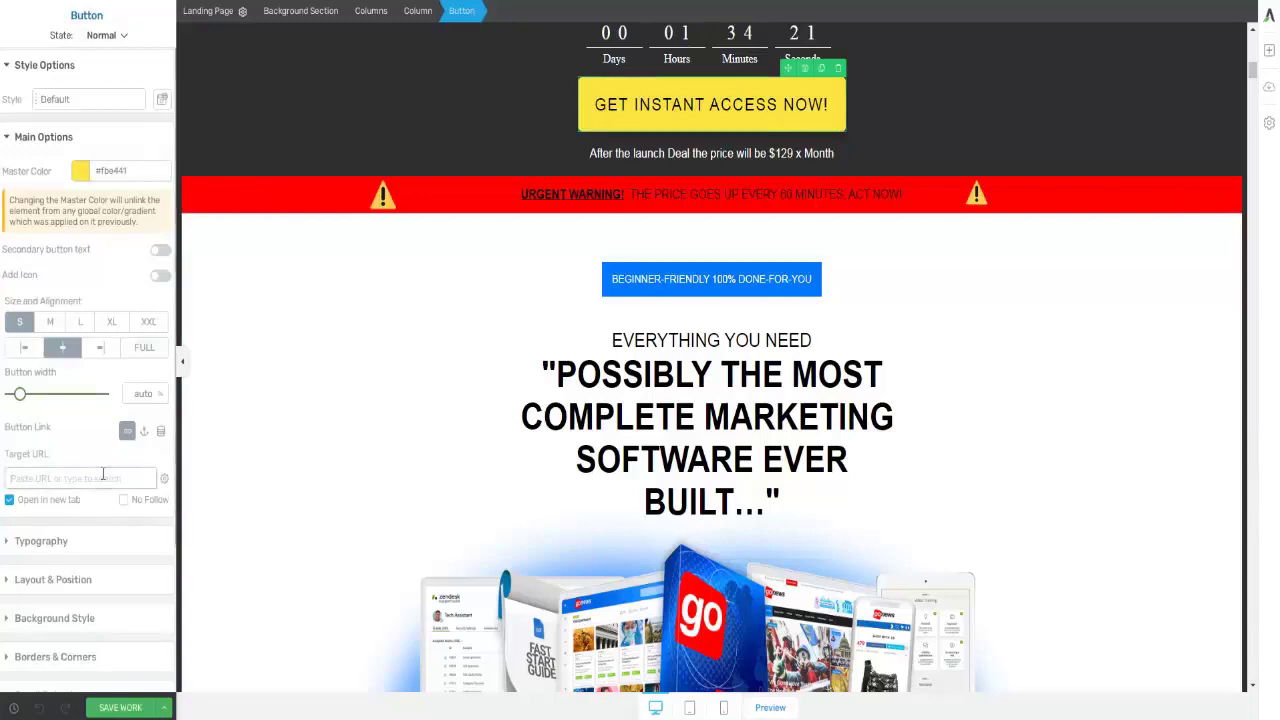
pyautogui.click(103, 478)
pyautogui.hotkey('ctrl', 'v')
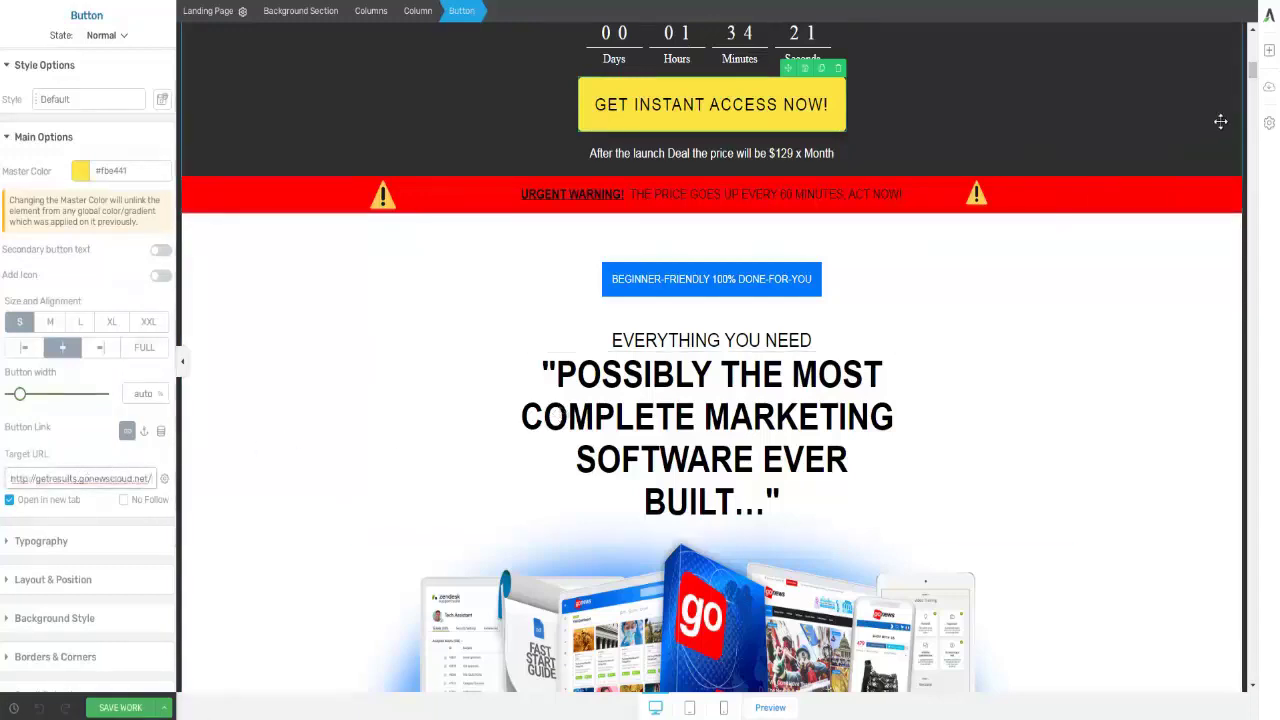
# - Link the second Get Instant Access button to the same address and save the page
pyautogui.moveTo(1252, 70); pyautogui.dragTo(1252, 141)
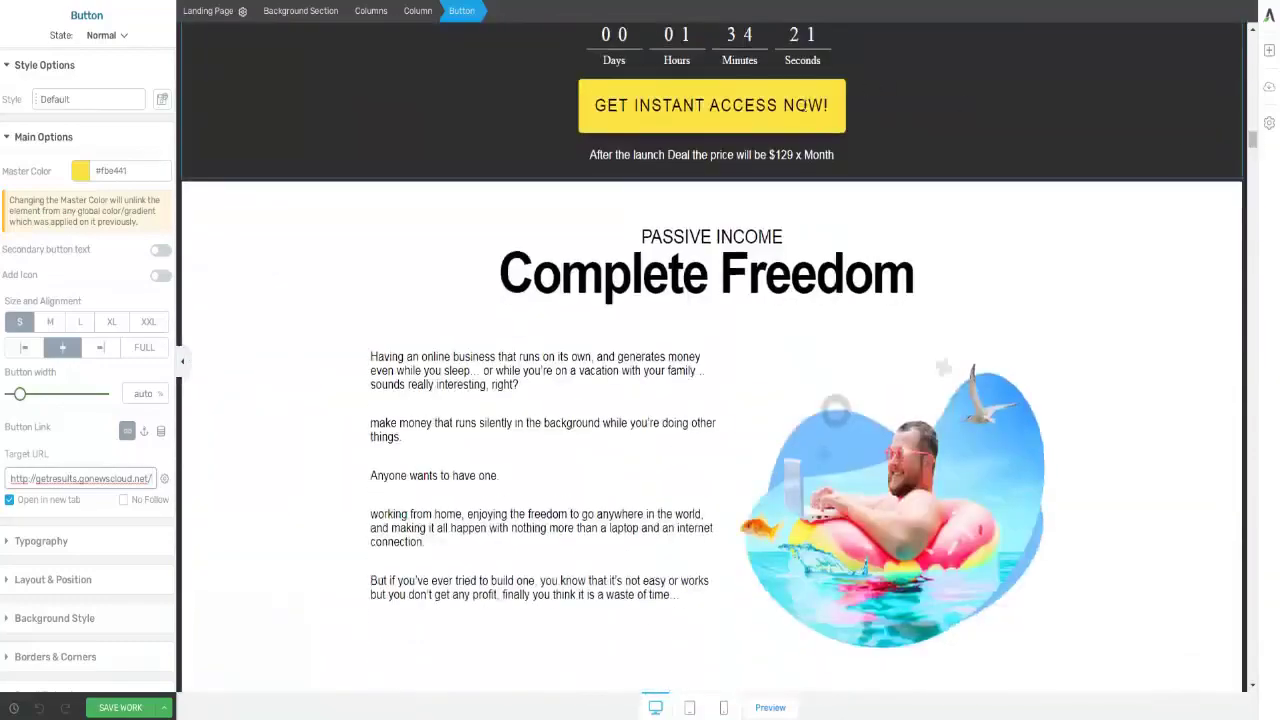
pyautogui.click(810, 105)
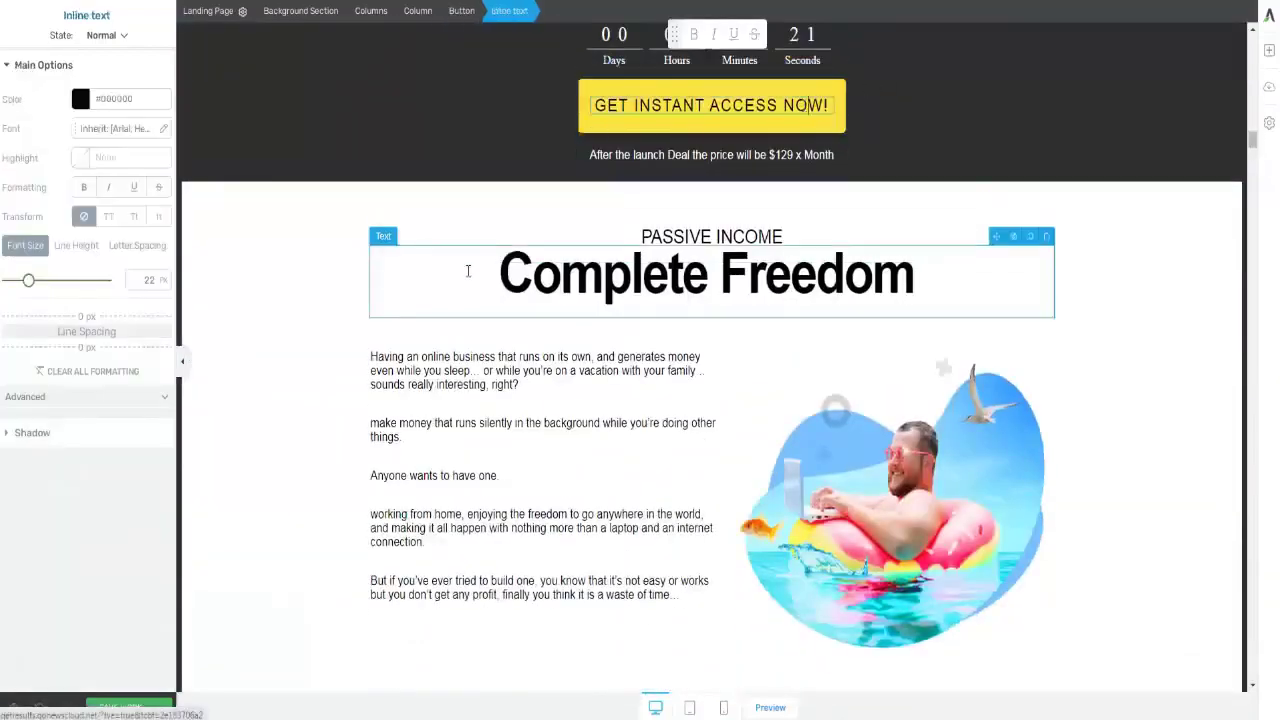
pyautogui.click(638, 128)
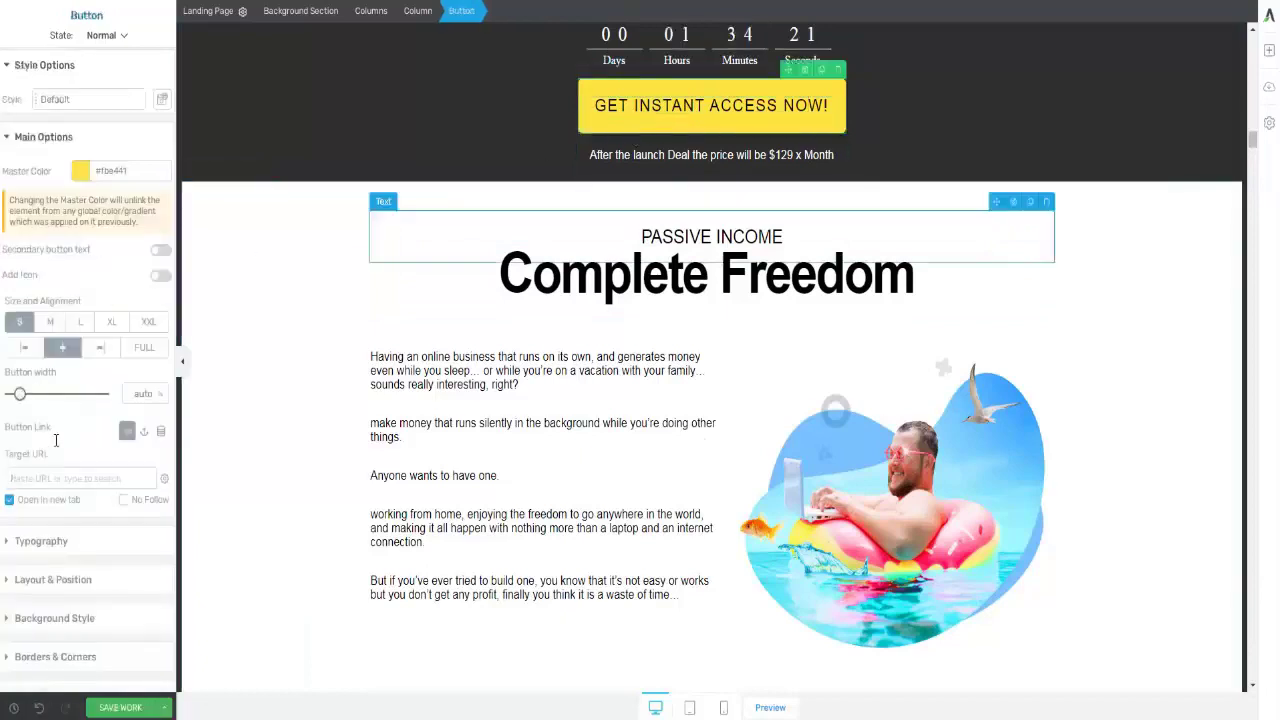
pyautogui.click(61, 477)
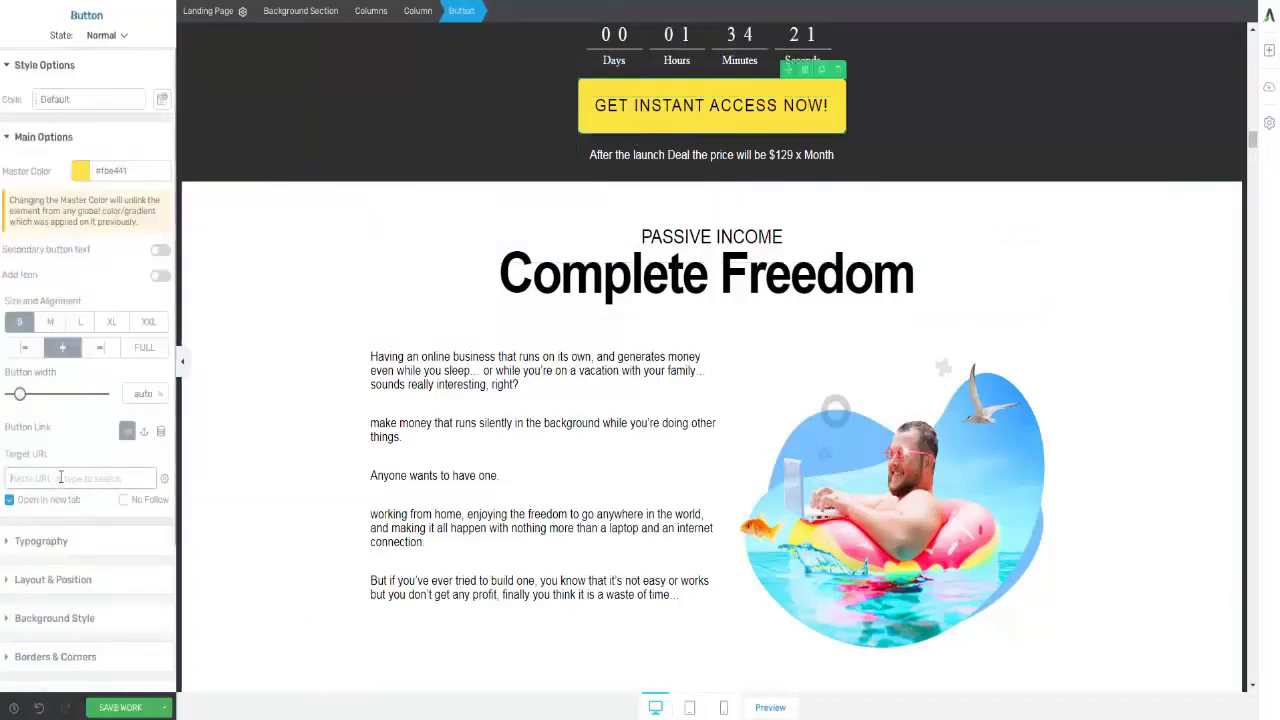
pyautogui.write('http://getresults.gonewscloud.net/')
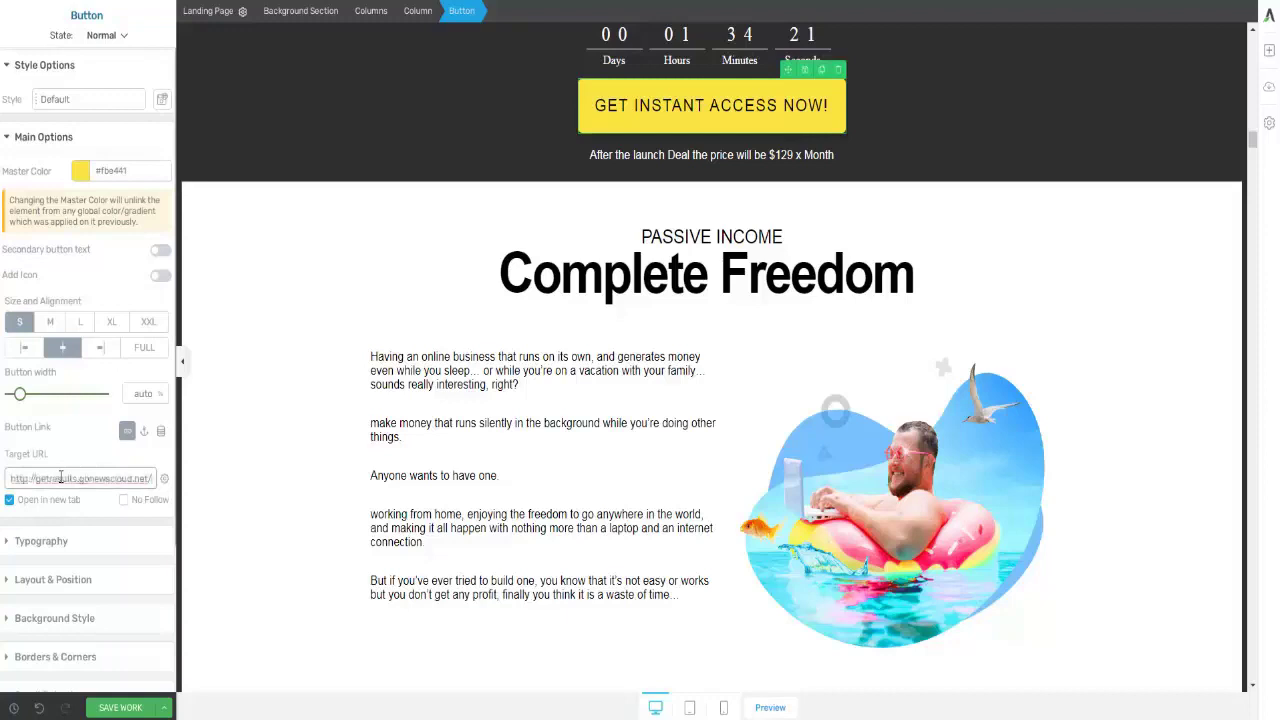
pyautogui.click(123, 700)
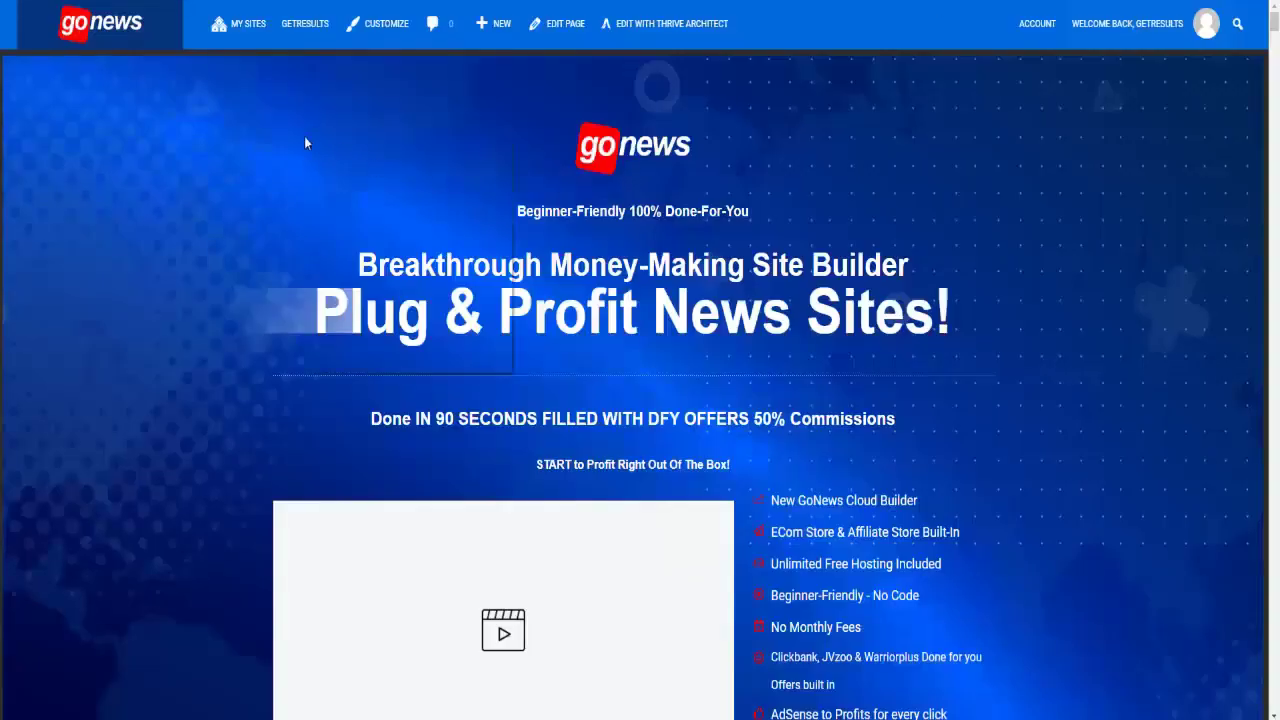
# - Reload and reopen the GoNews $27.00 Buy Now button to review its item and price
pyautogui.rightClick(306, 143)
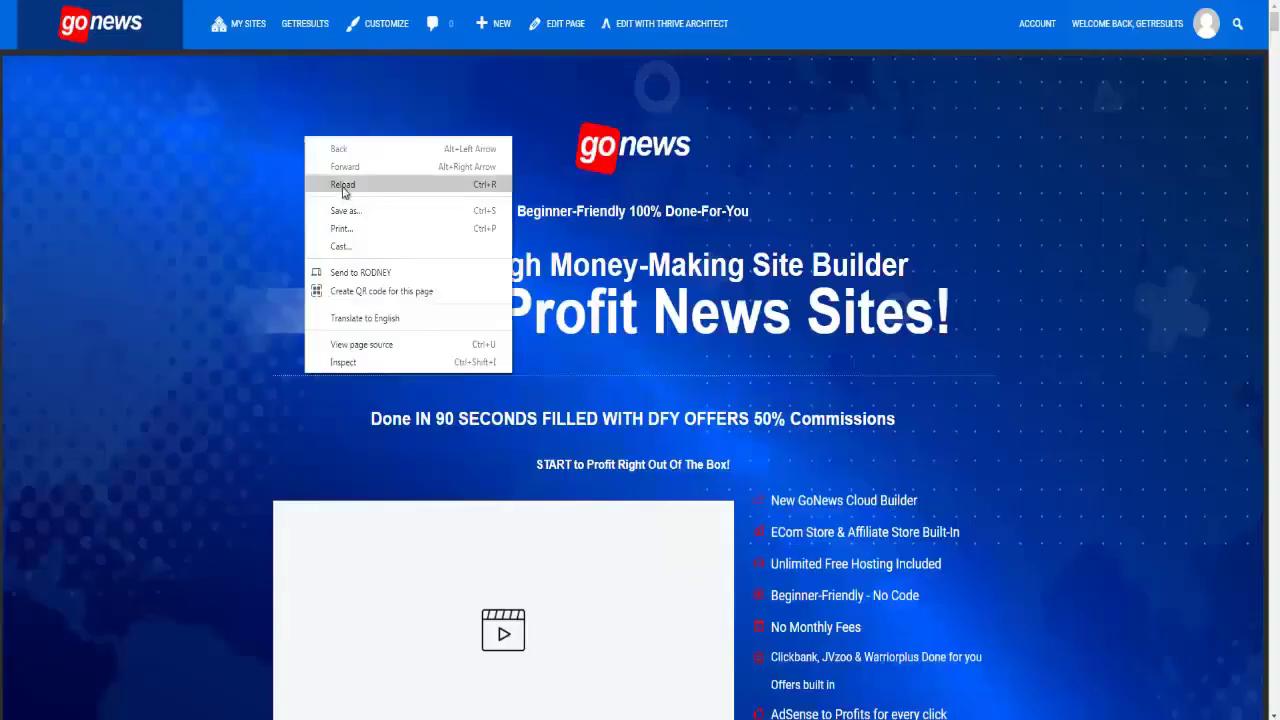
pyautogui.click(343, 185)
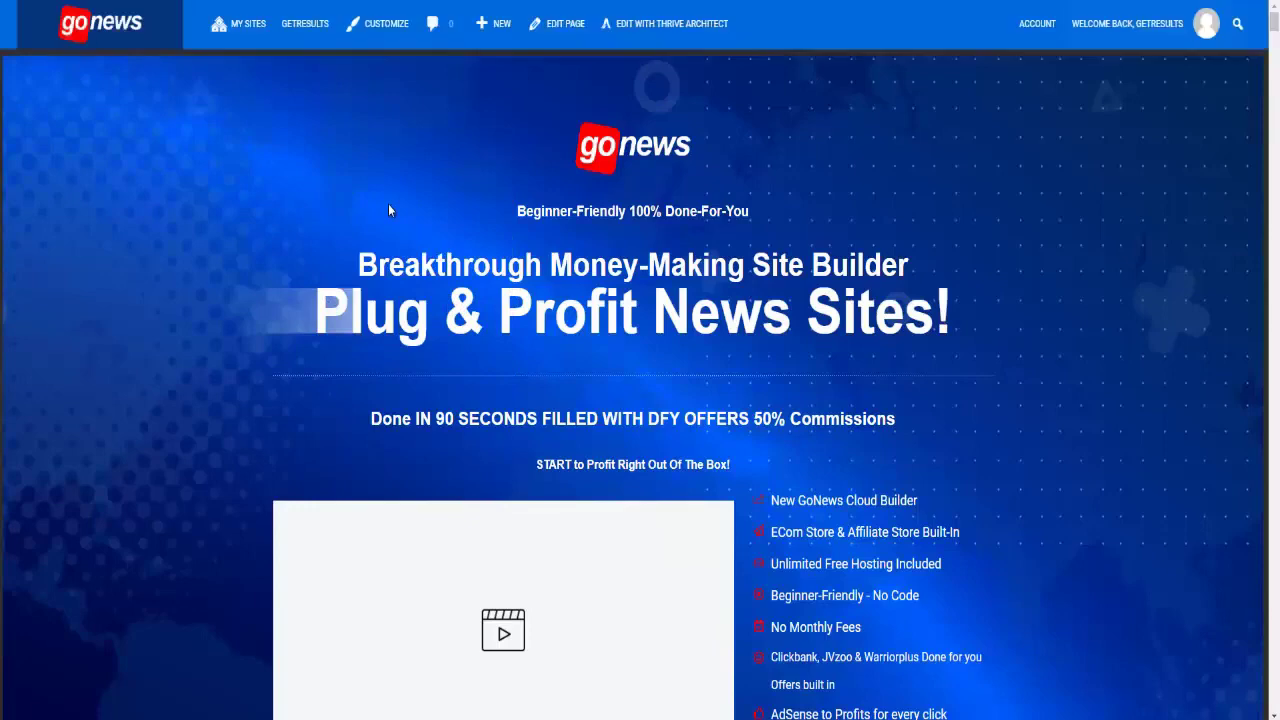
pyautogui.scroll(-6, 446, 215)
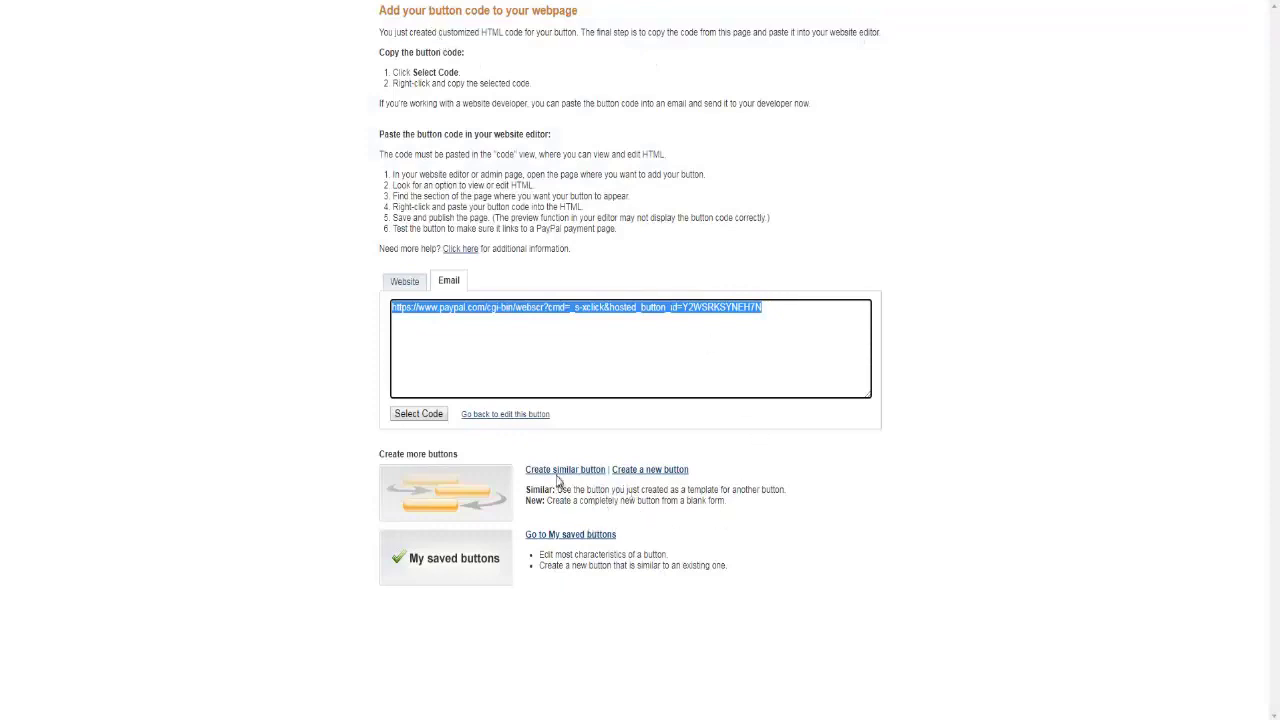
pyautogui.click(514, 418)
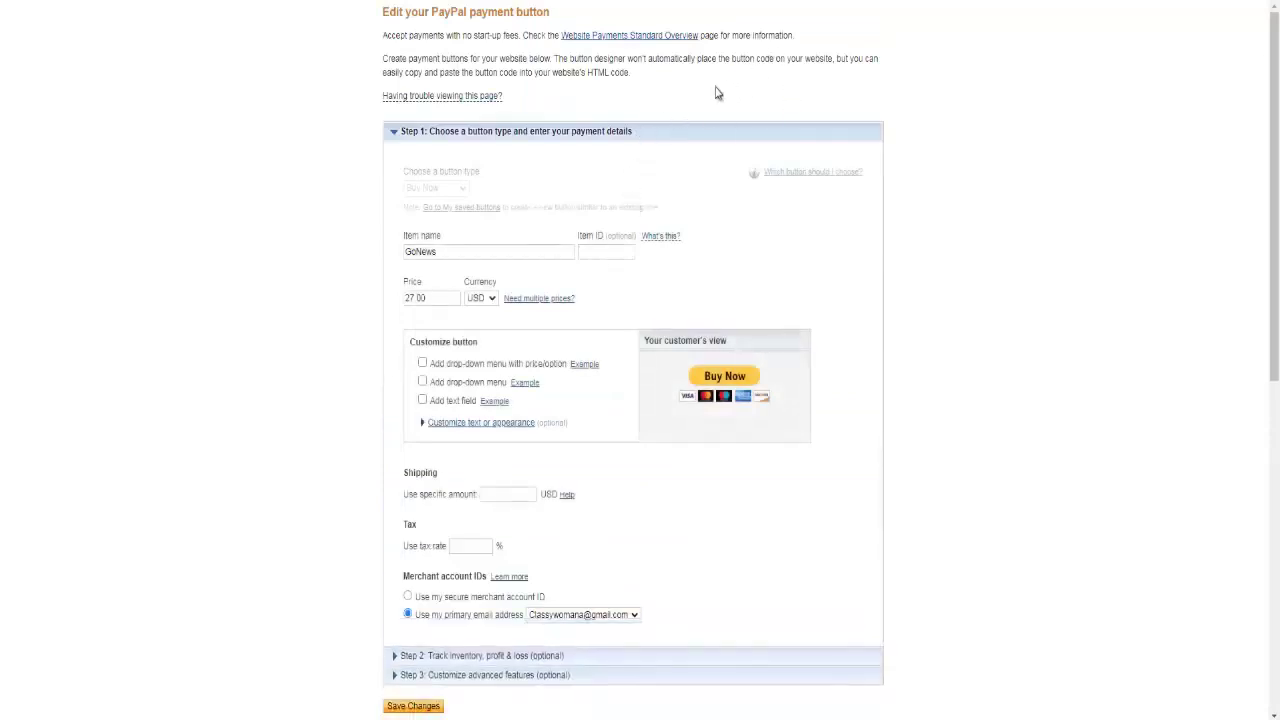
# - Return to the PayPal account page and log out of PayPal
pyautogui.rightClick(20, 0)
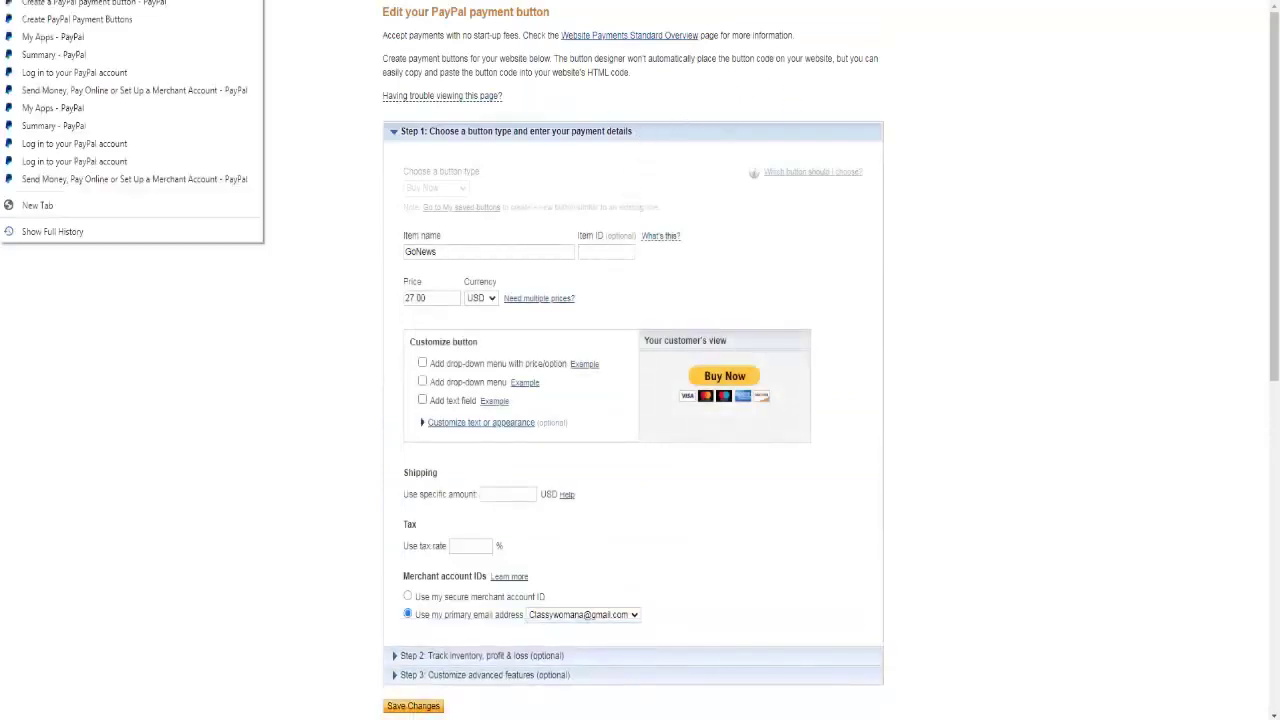
pyautogui.click(54, 149)
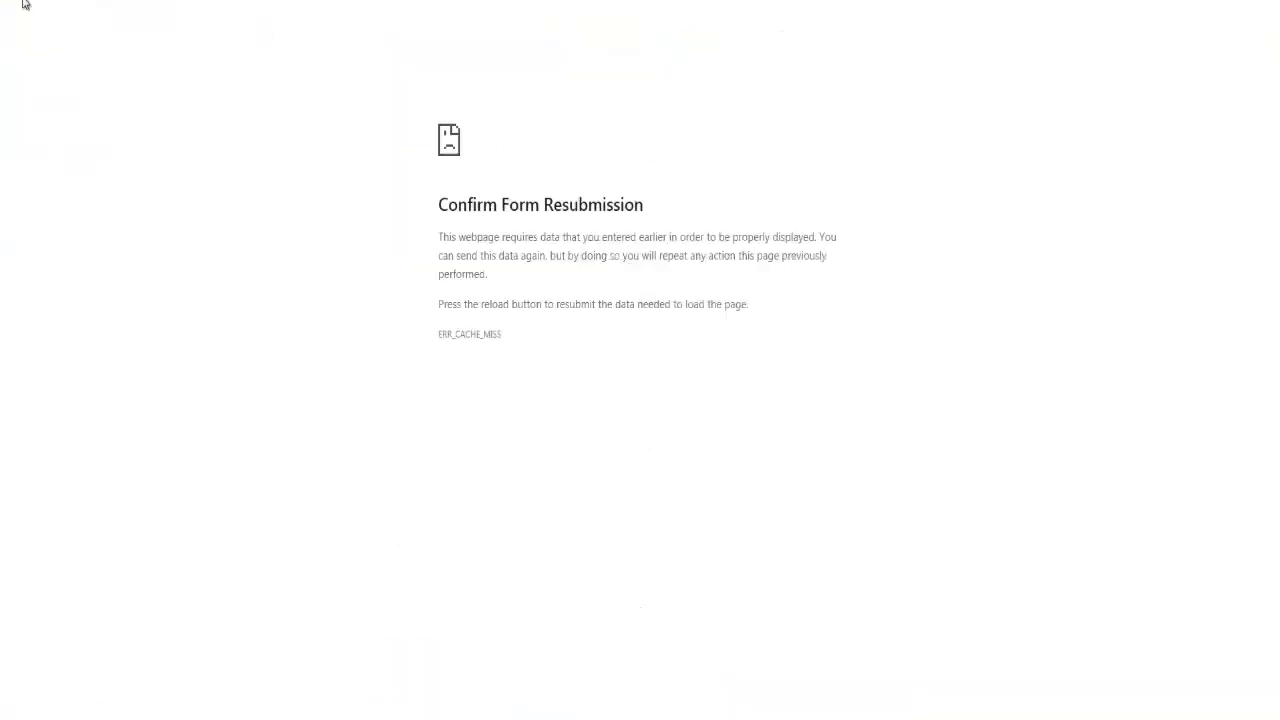
pyautogui.press('F5')
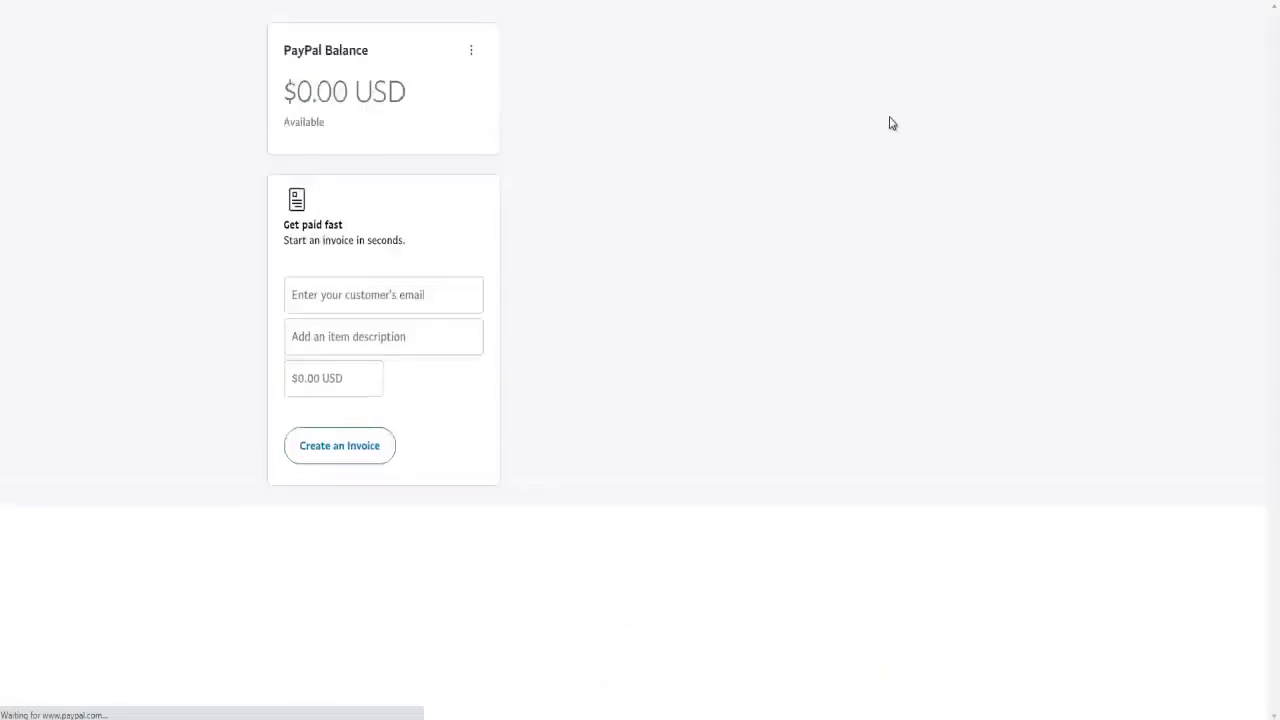
pyautogui.click(990, 28)
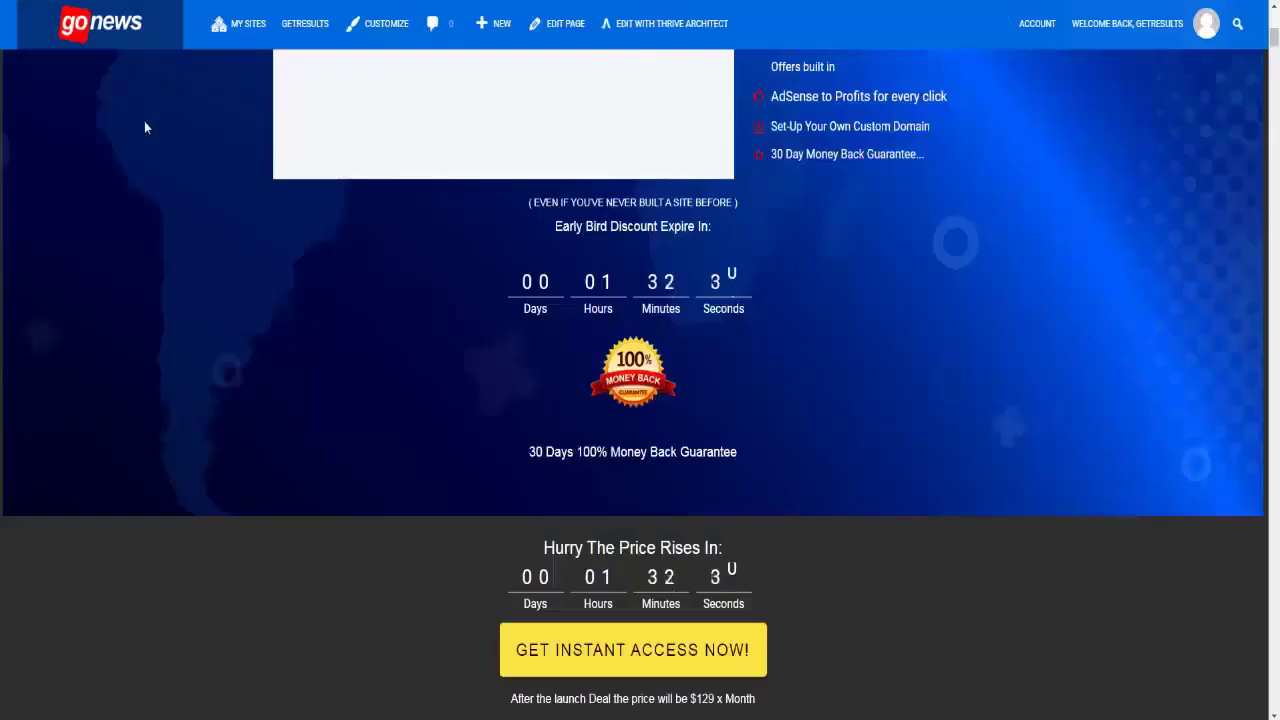
# - Reload the live sales page, test Get Instant Access, and highlight PayPal's $27.00 checkout login error
pyautogui.rightClick(118, 200)
pyautogui.click(140, 252)
pyautogui.scroll(-4, 280, 300)
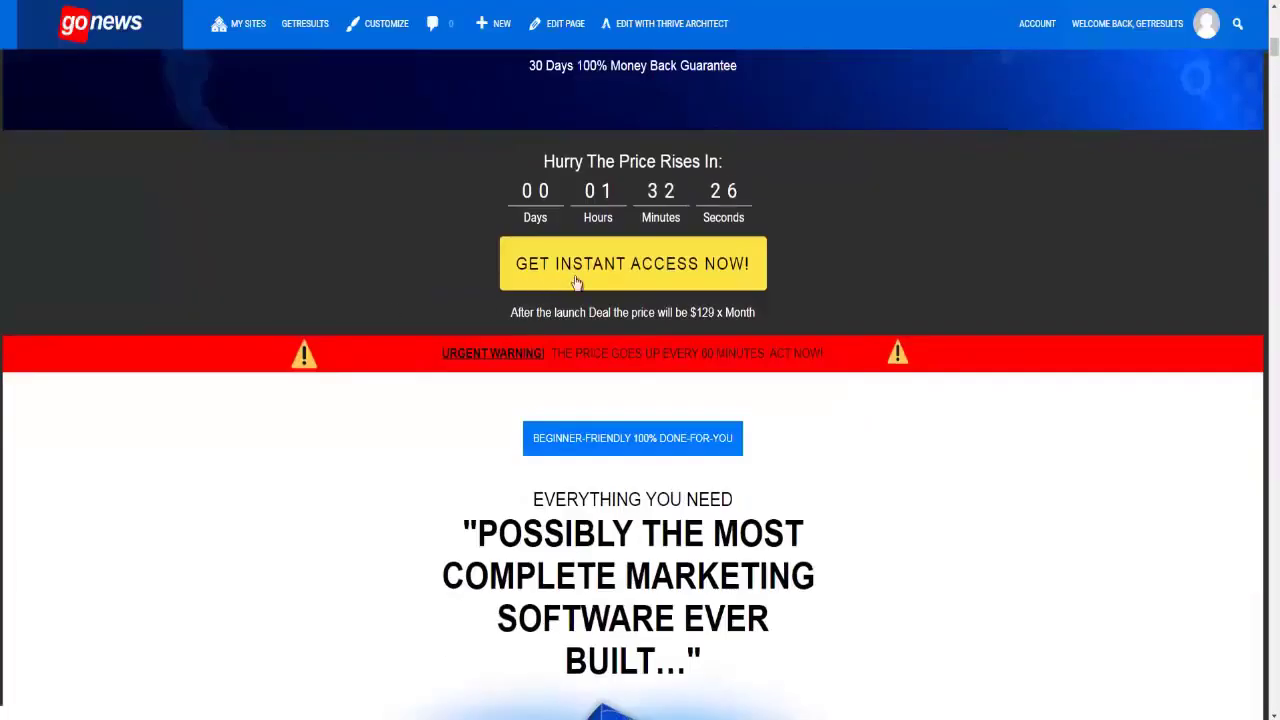
pyautogui.scroll(-11, 755, 378)
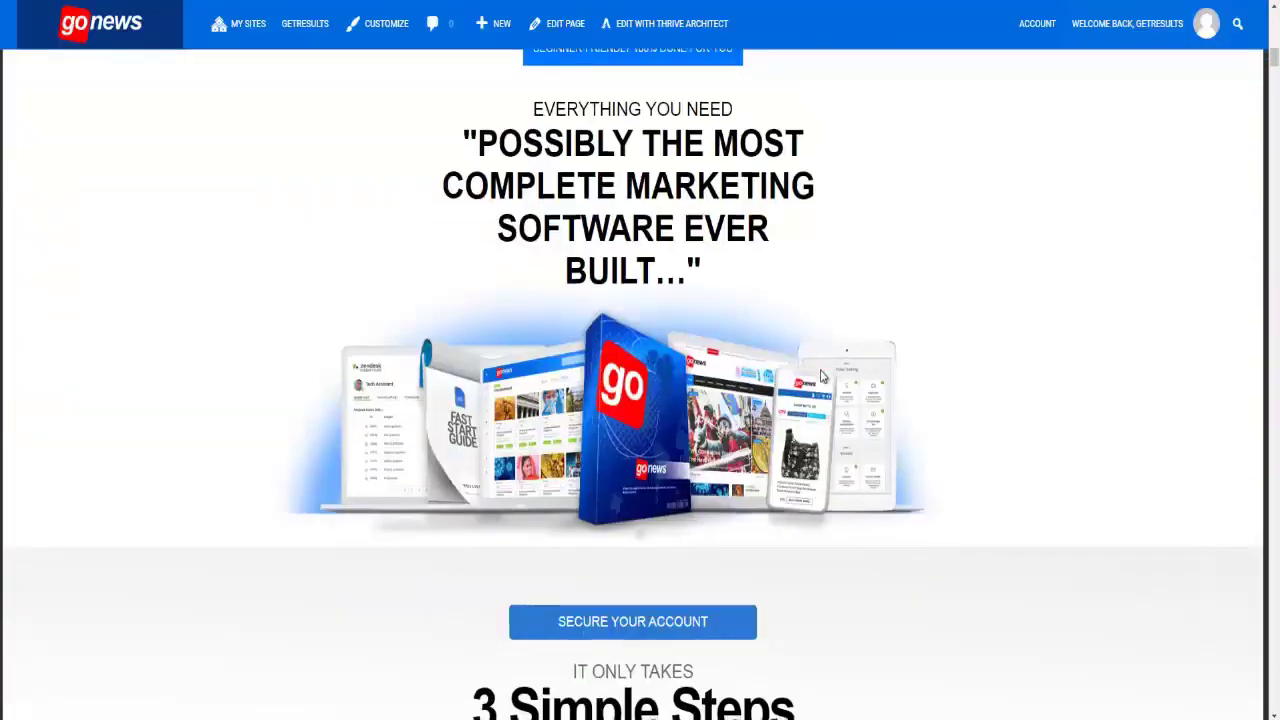
pyautogui.scroll(-3, 659, 393)
pyautogui.scroll(12, 659, 393)
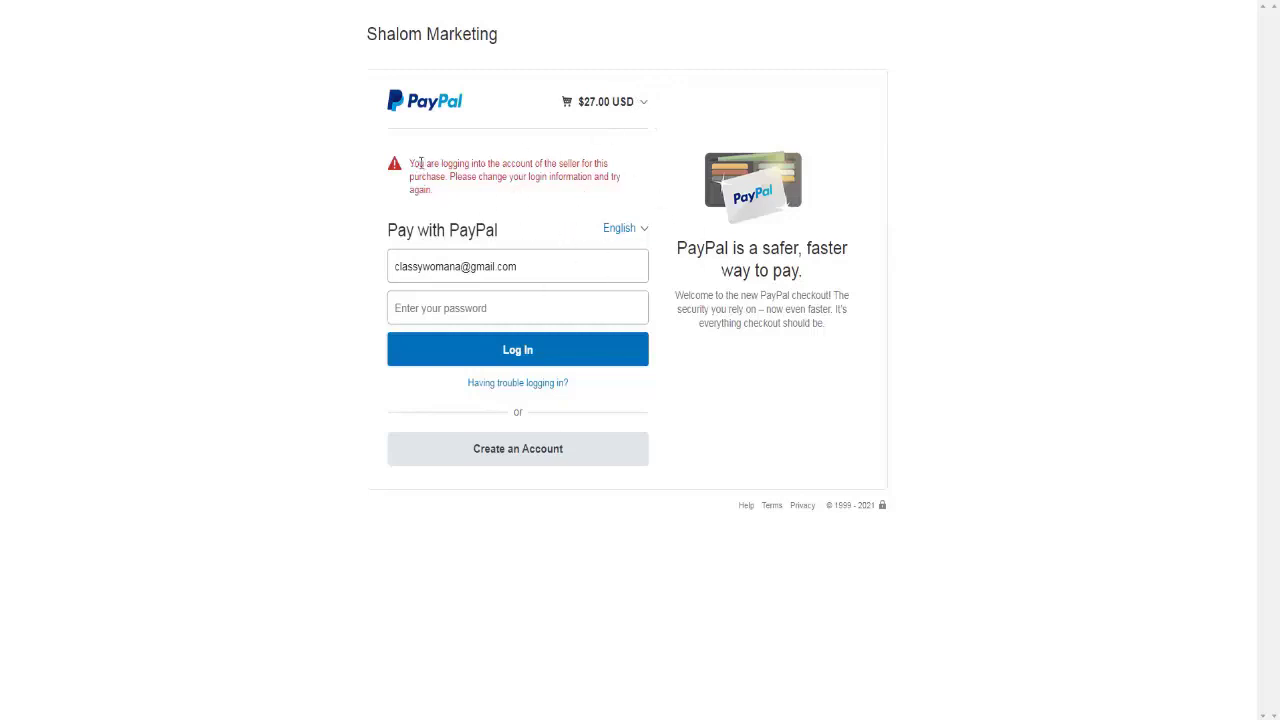
pyautogui.moveTo(412, 162); pyautogui.dragTo(448, 201)
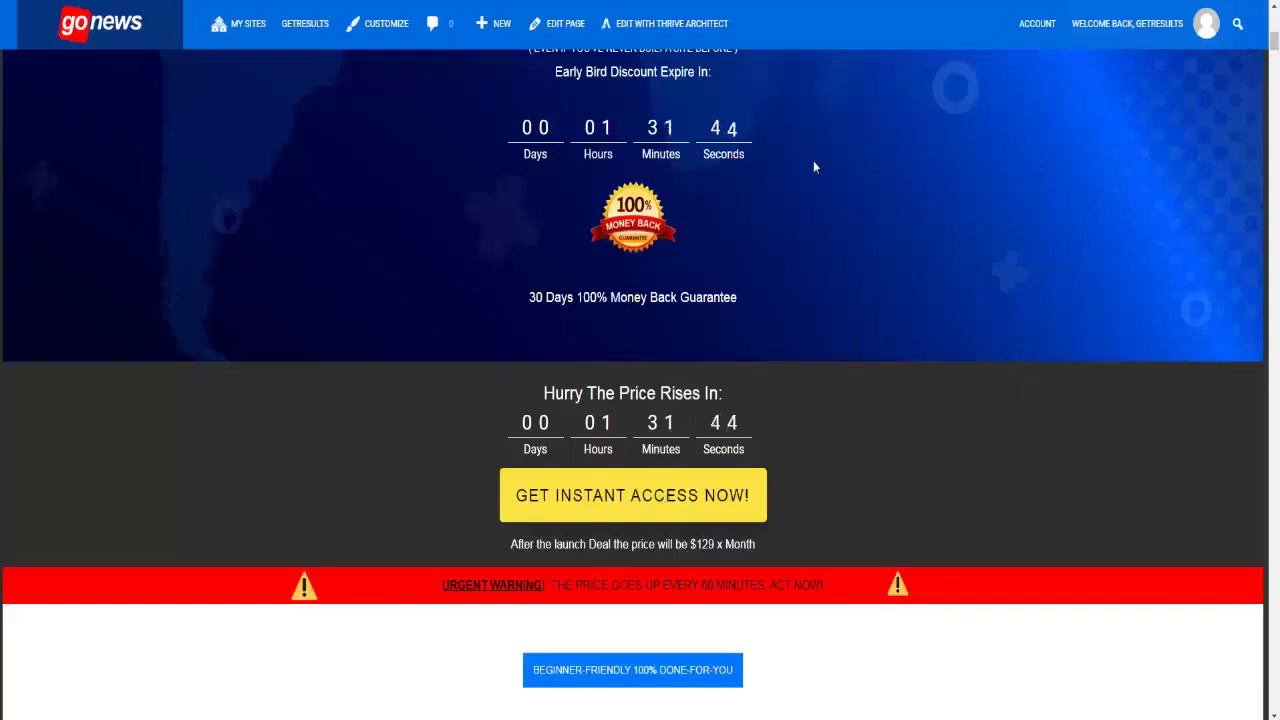
pyautogui.scroll(8, 769, 323)
pyautogui.scroll(-15, 775, 325)
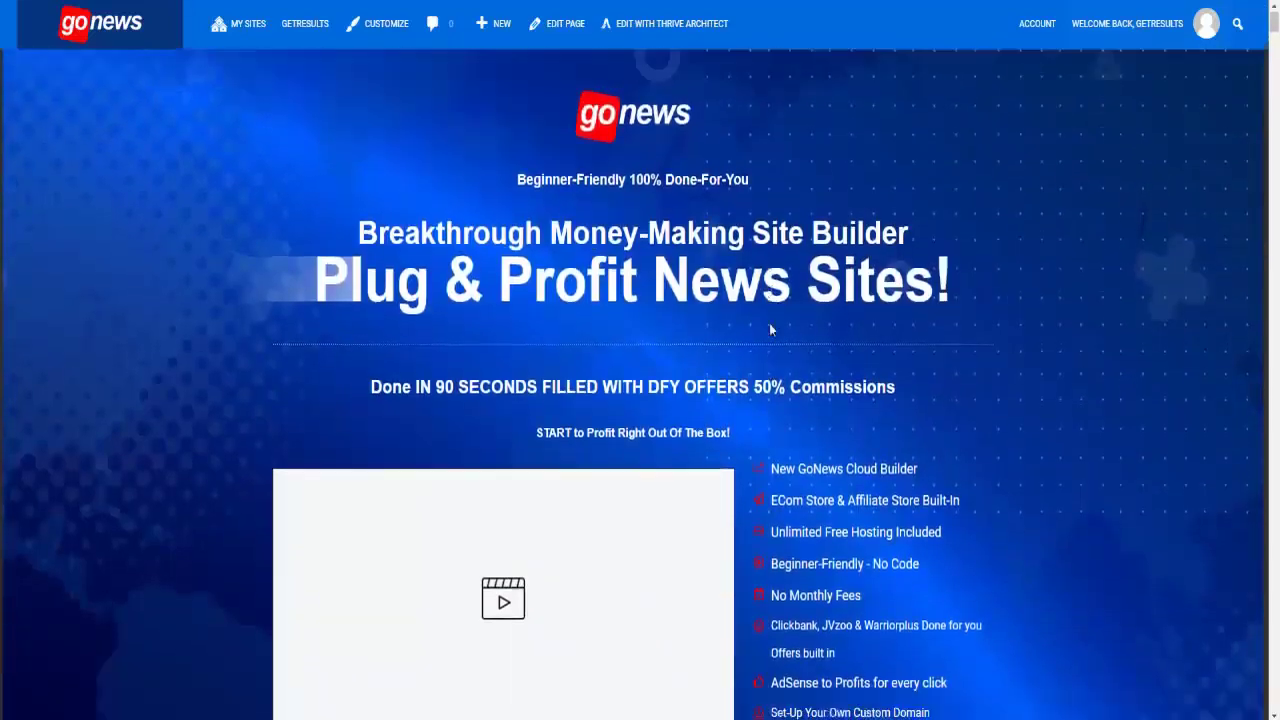
pyautogui.scroll(-3, 781, 327)
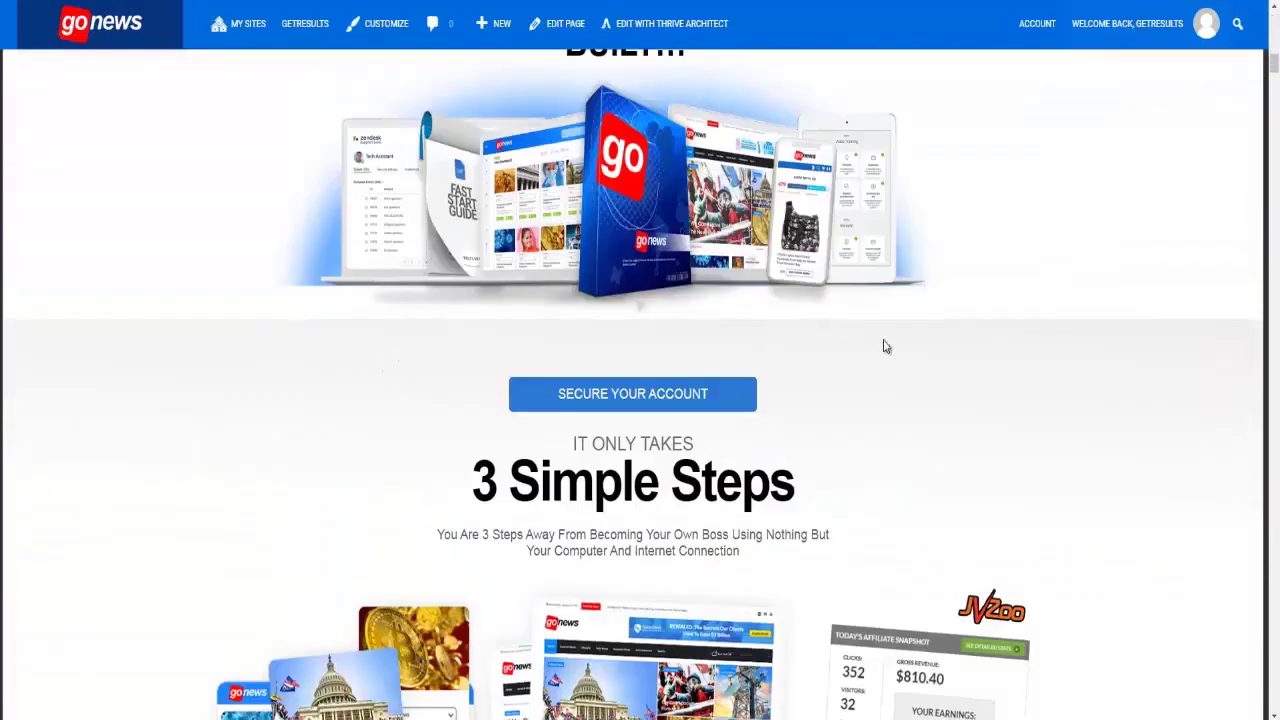
pyautogui.scroll(-4, 898, 357)
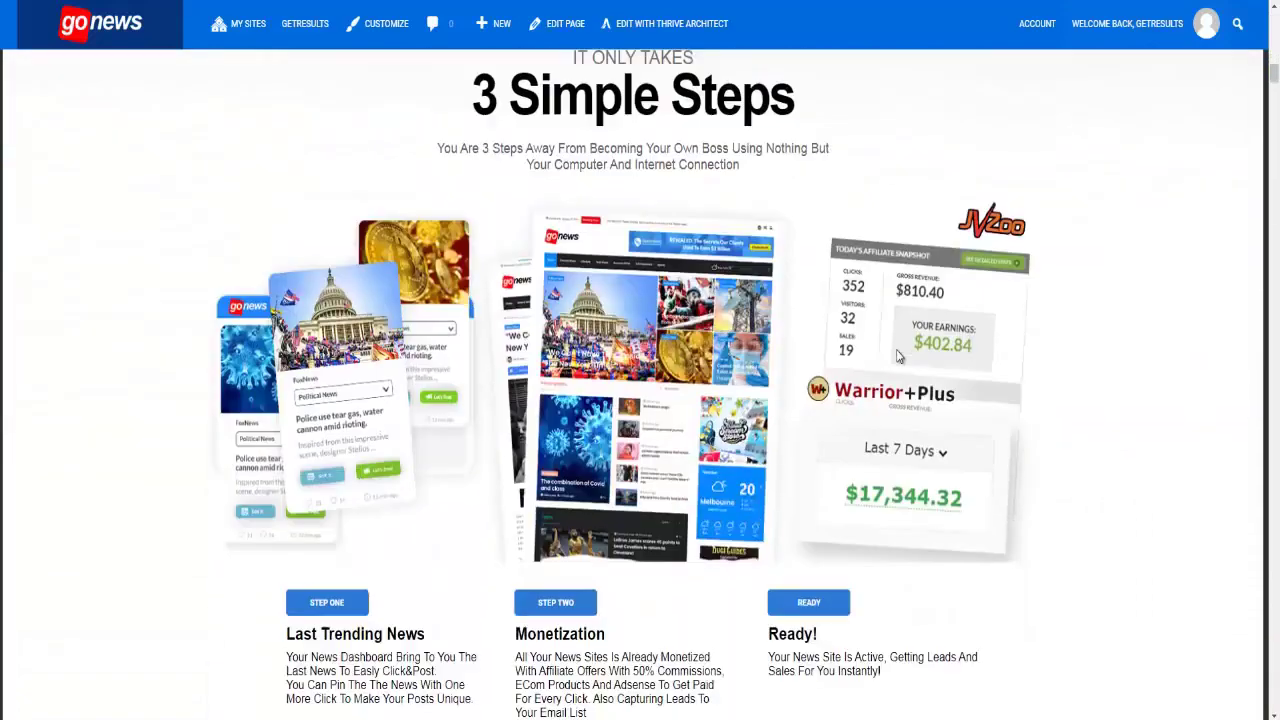
pyautogui.scroll(-4, 898, 357)
pyautogui.scroll(-3, 877, 370)
pyautogui.scroll(3, 878, 372)
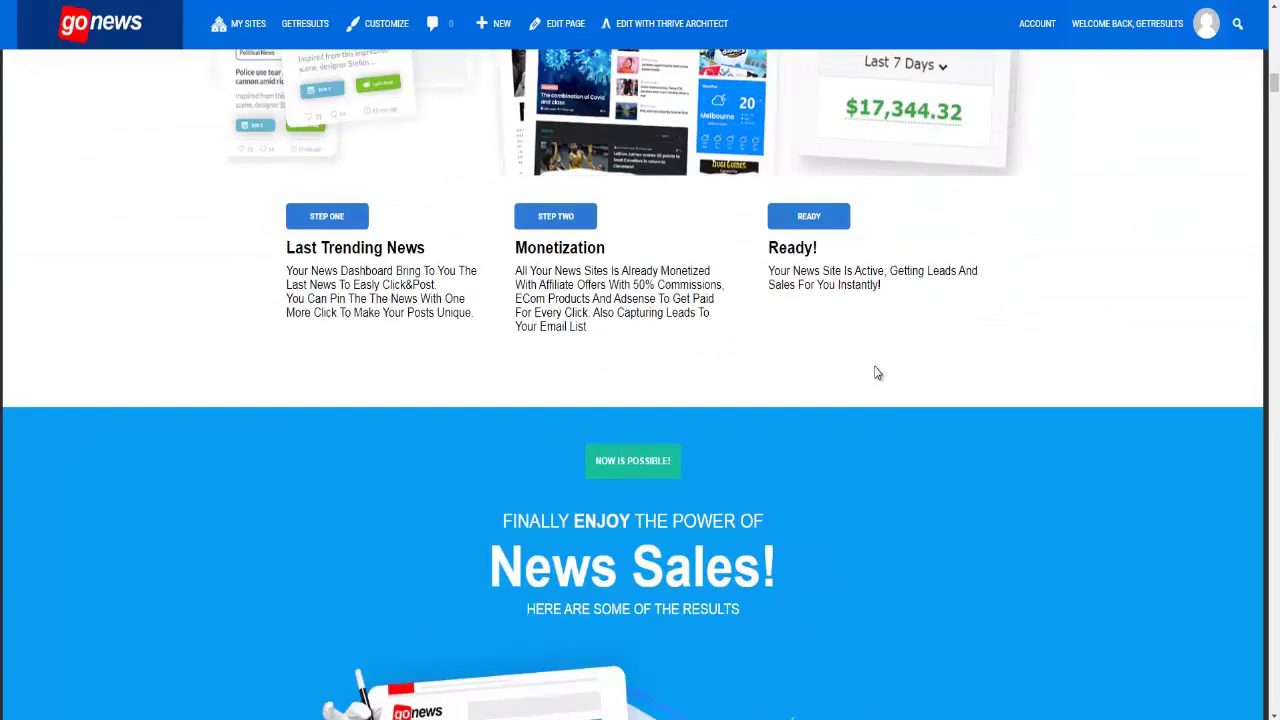
pyautogui.scroll(-10, 875, 368)
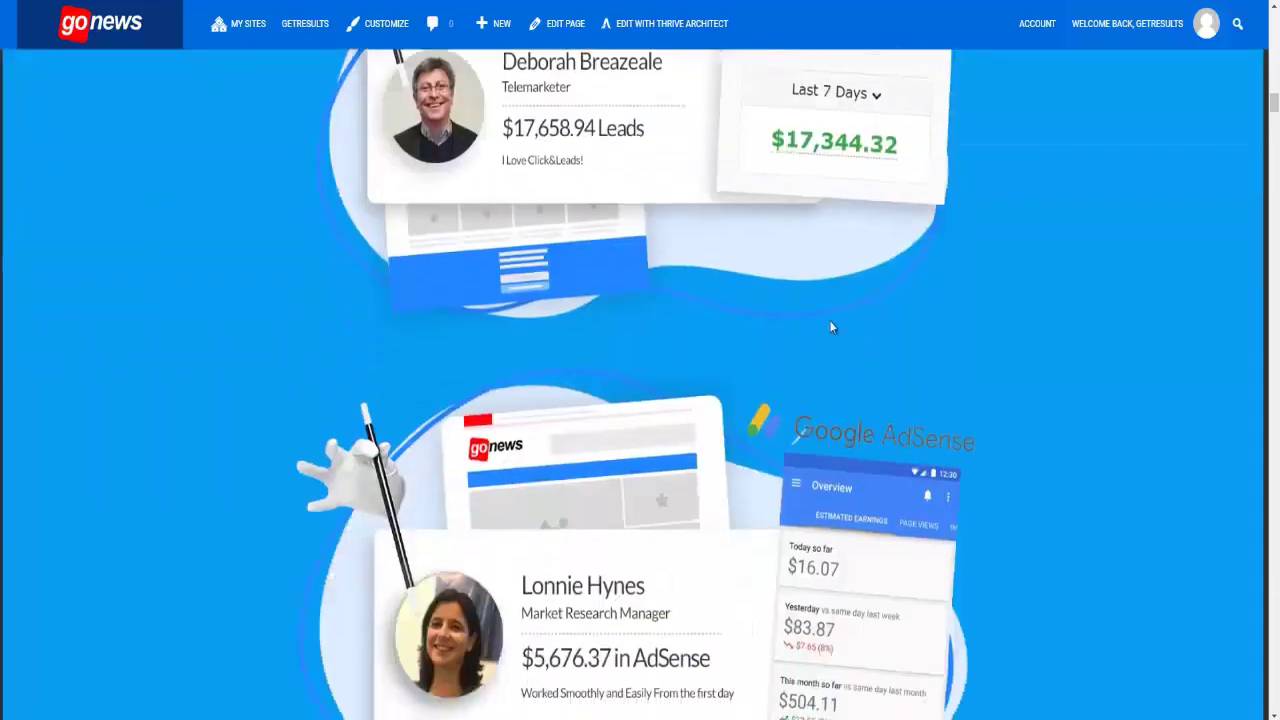